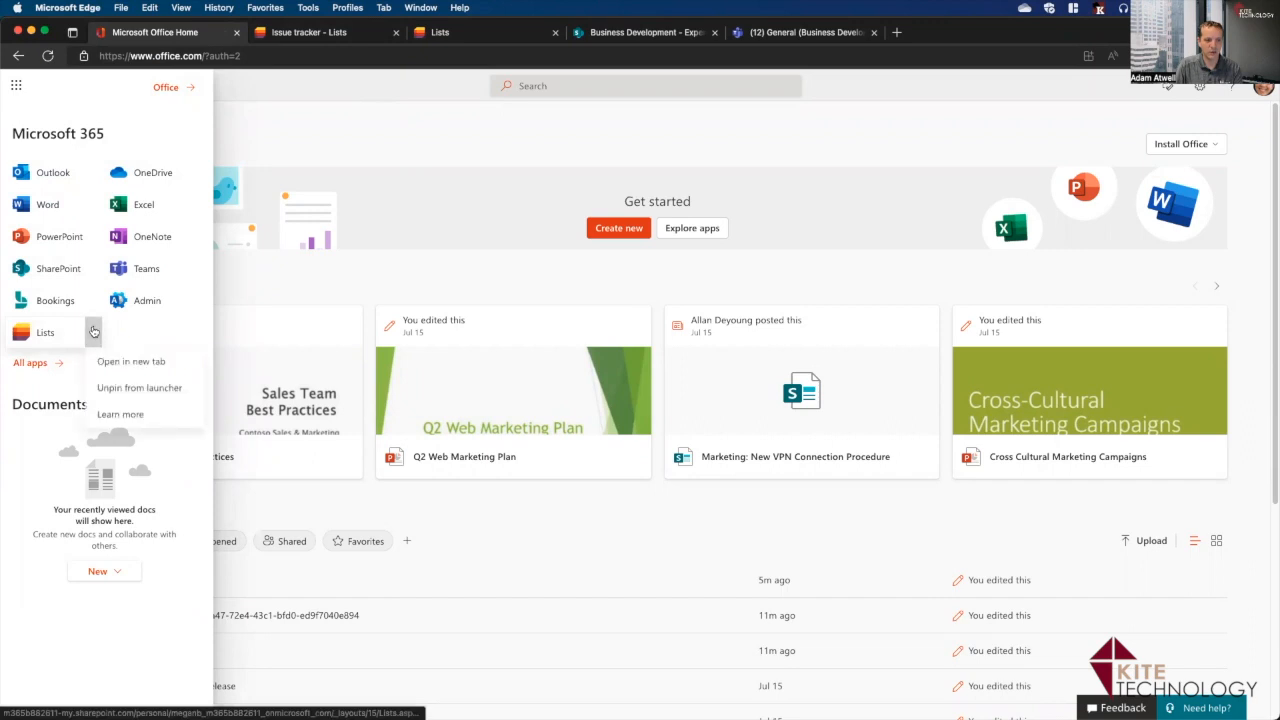
Unpin Lists, pin it back to the app launcher from All apps, then open Microsoft Lists.
{"action": "left_click", "coordinate": [142, 388]}
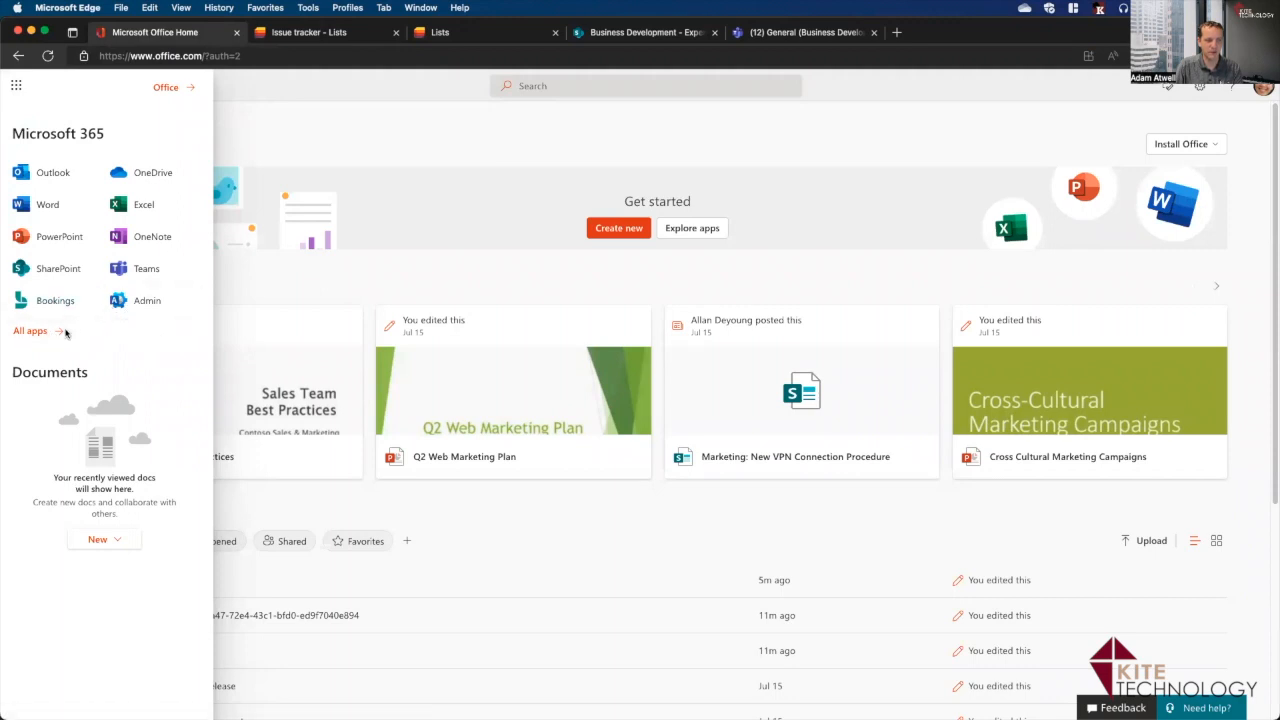
{"action": "left_click", "coordinate": [30, 338]}
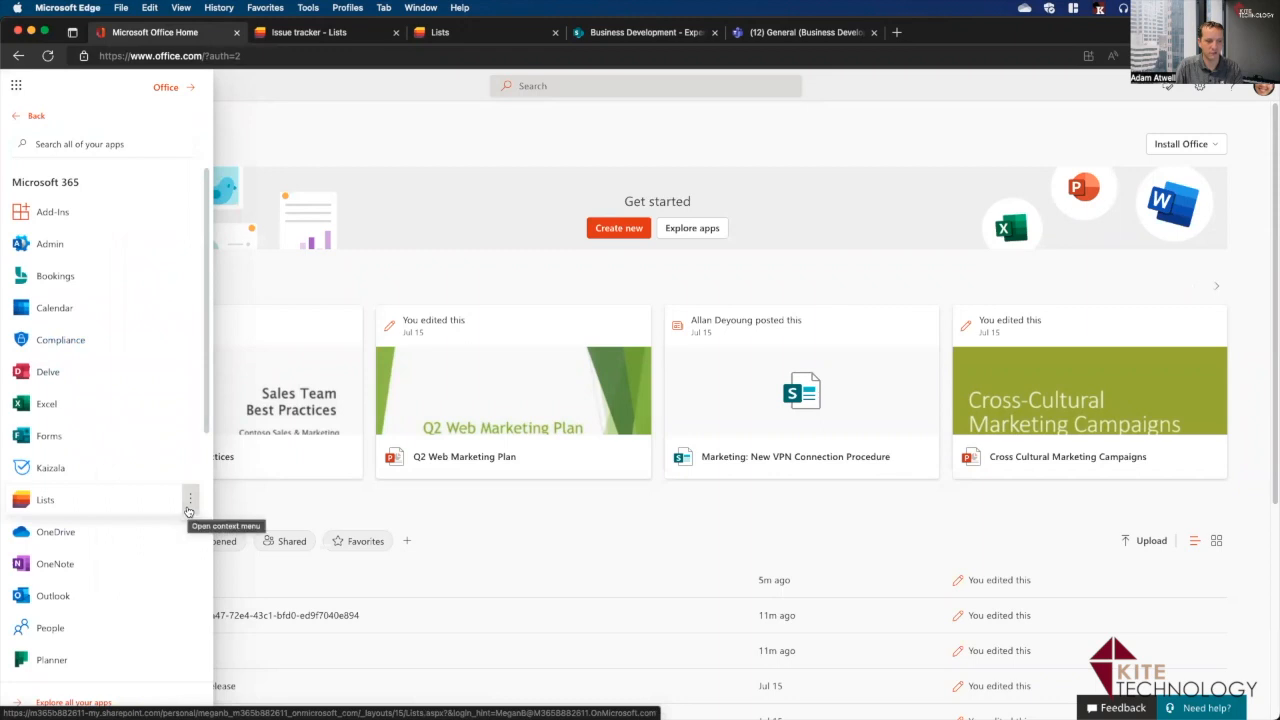
{"action": "left_click", "coordinate": [189, 500]}
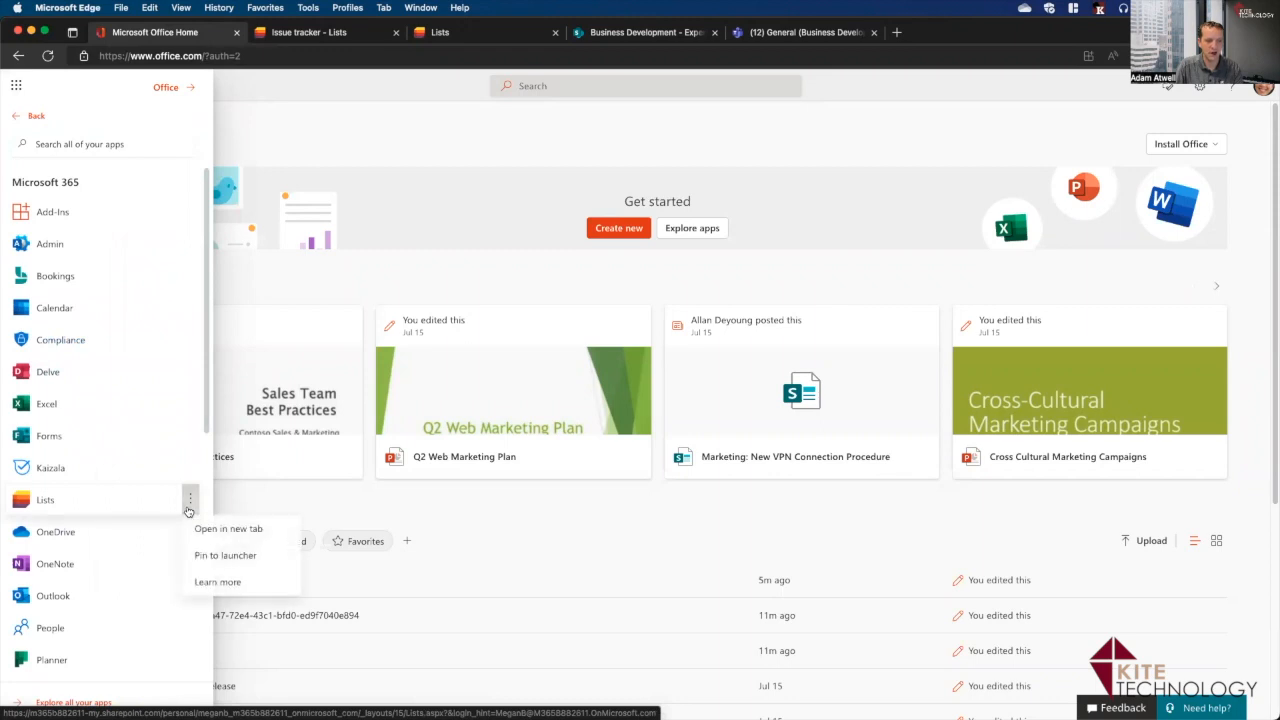
{"action": "left_click", "coordinate": [223, 558]}
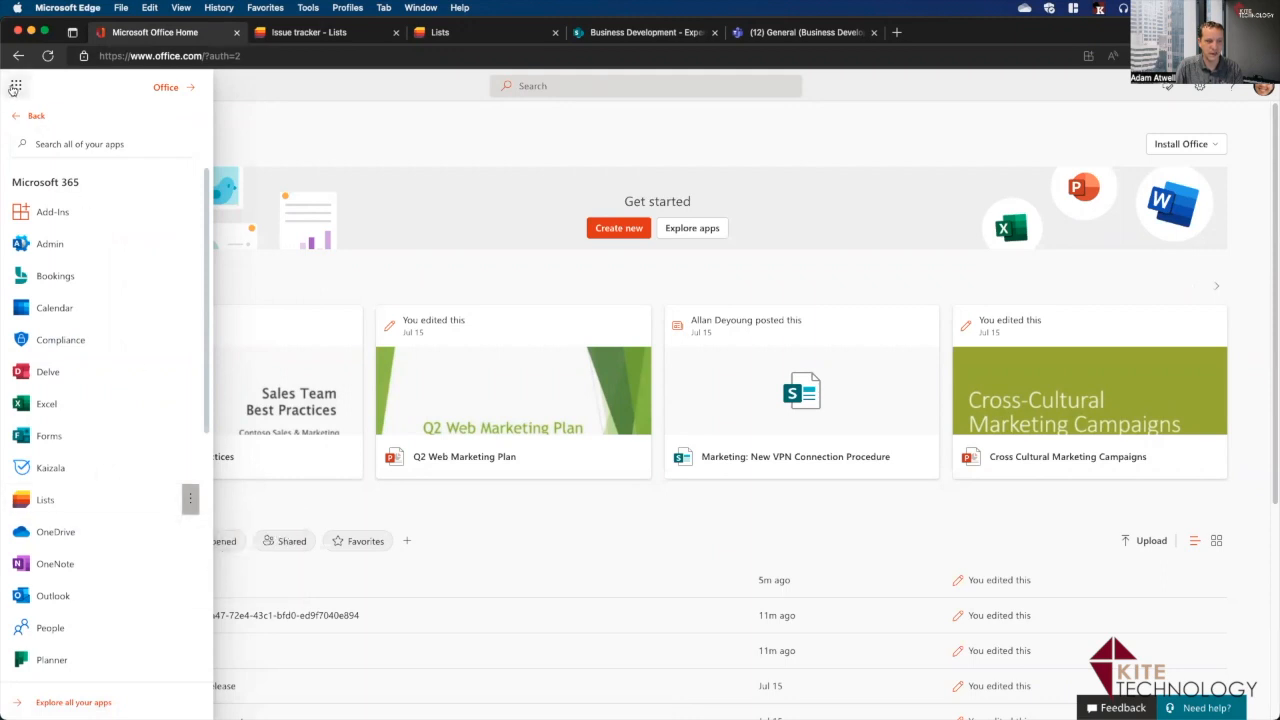
{"action": "left_click", "coordinate": [14, 88]}
{"action": "left_click", "coordinate": [18, 88]}
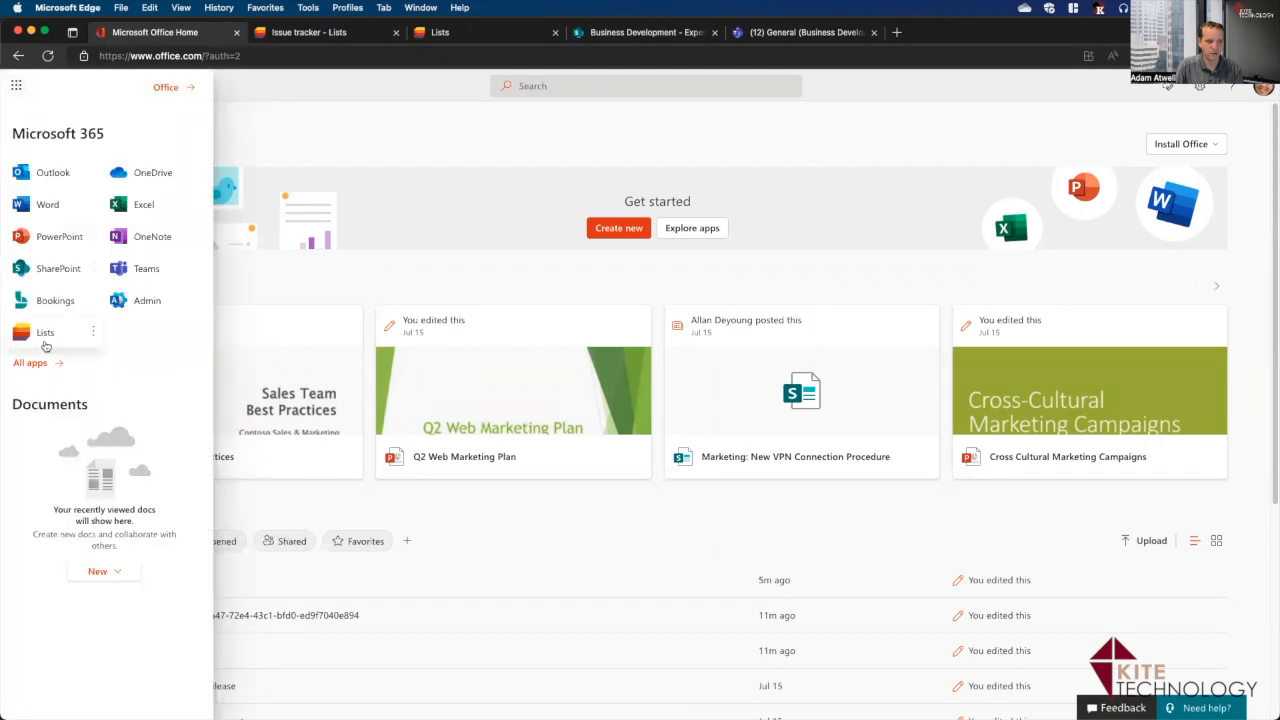
{"action": "left_click", "coordinate": [43, 343]}
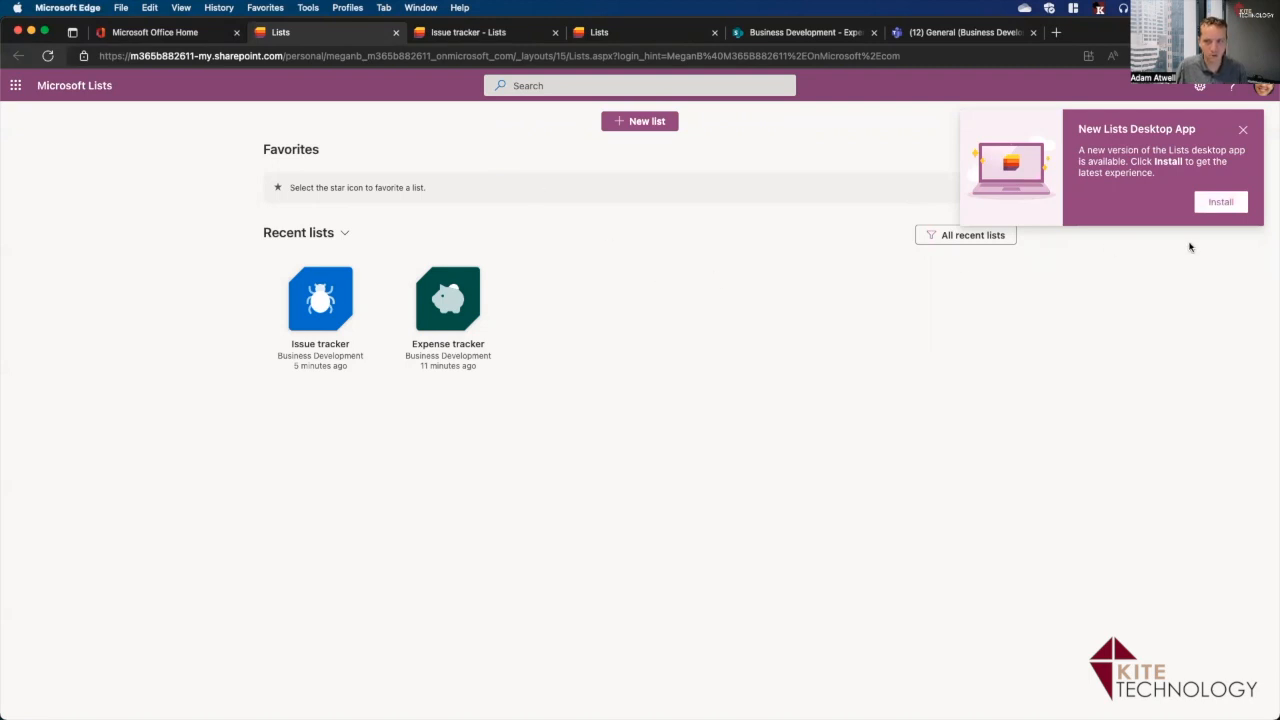
Install Microsoft Lists as a desktop app through Edge and move its window aside.
{"action": "left_click", "coordinate": [1228, 206]}
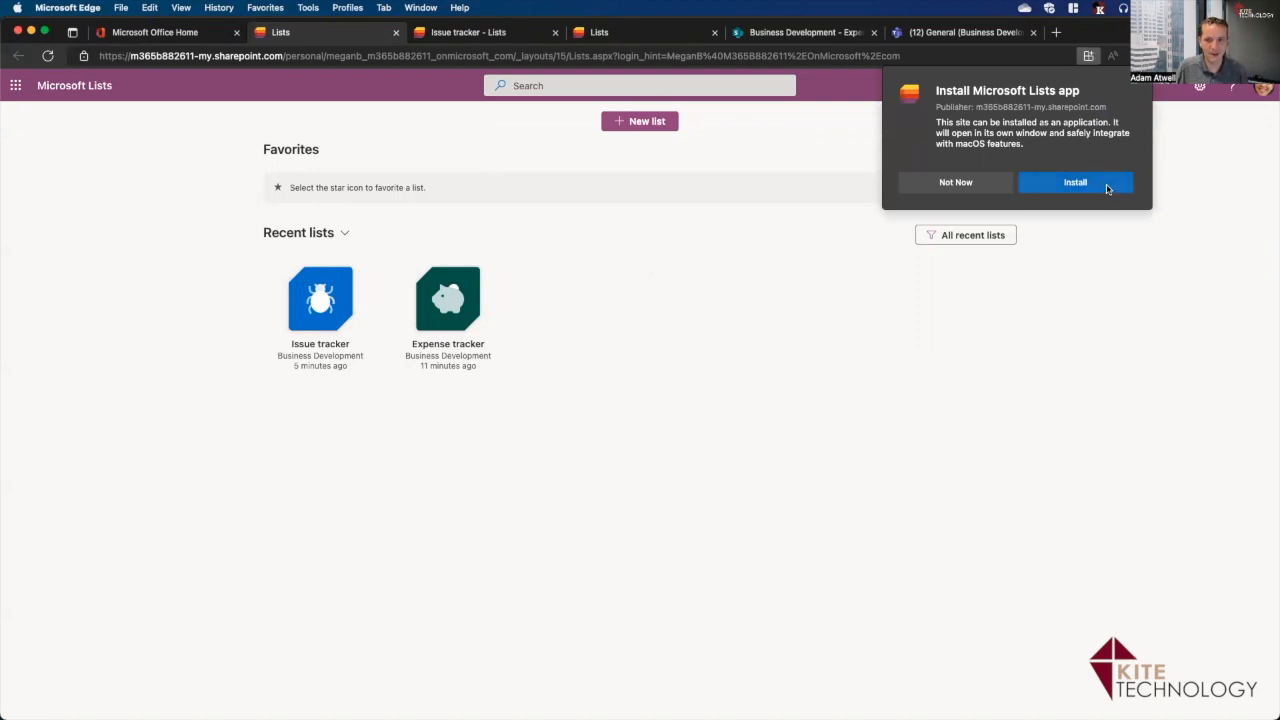
{"action": "left_click", "coordinate": [1075, 183]}
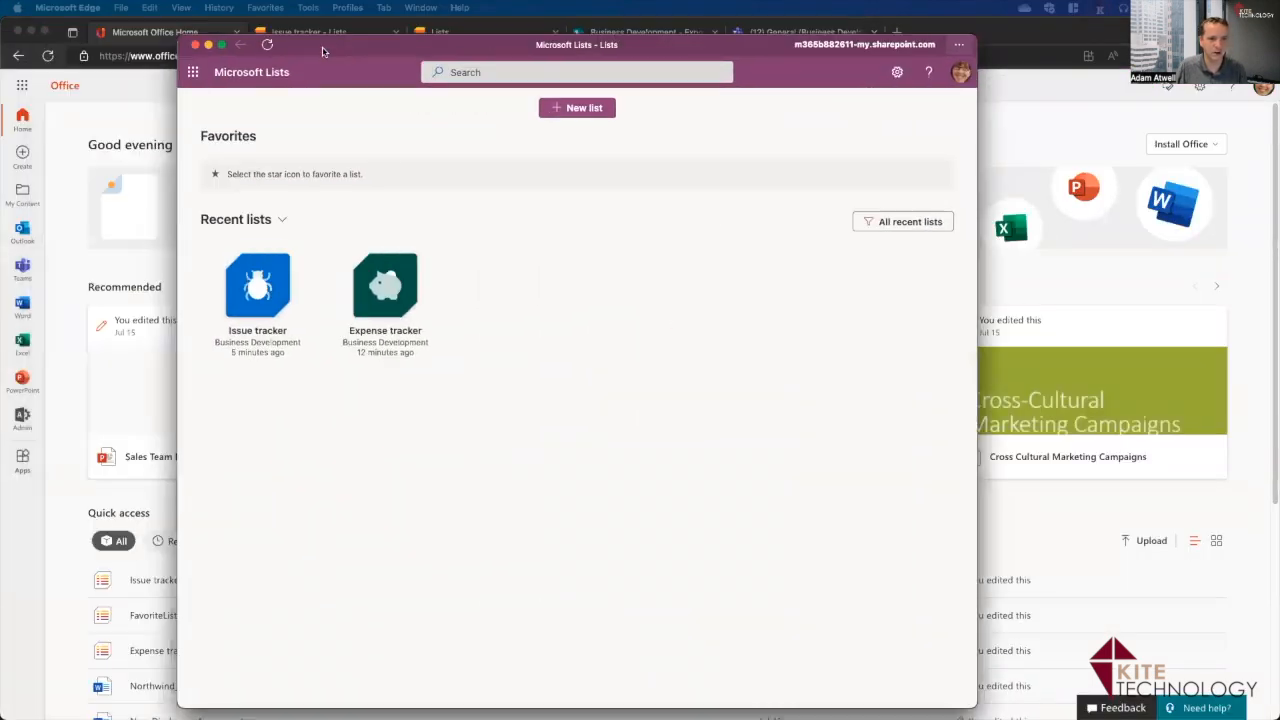
{"action": "left_click_drag", "start_coordinate": [398, 52], "coordinate": [490, 40]}
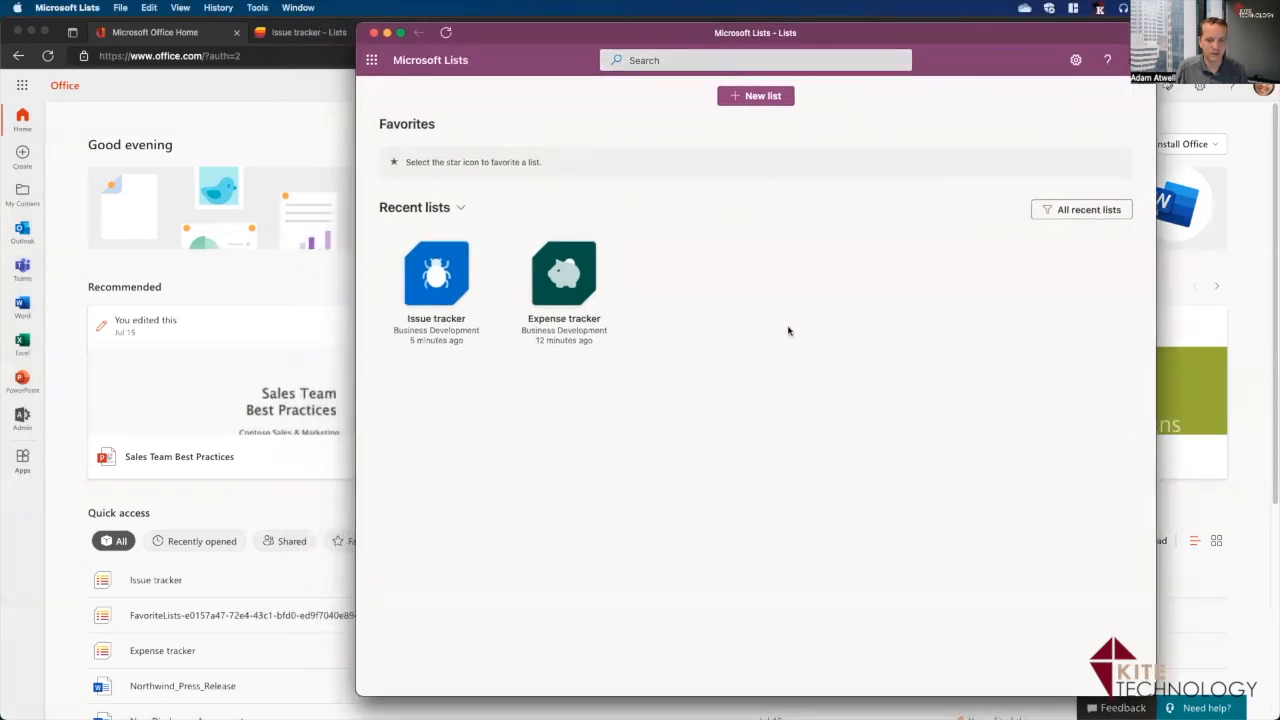
{"action": "mouse_move", "coordinate": [900, 712]}
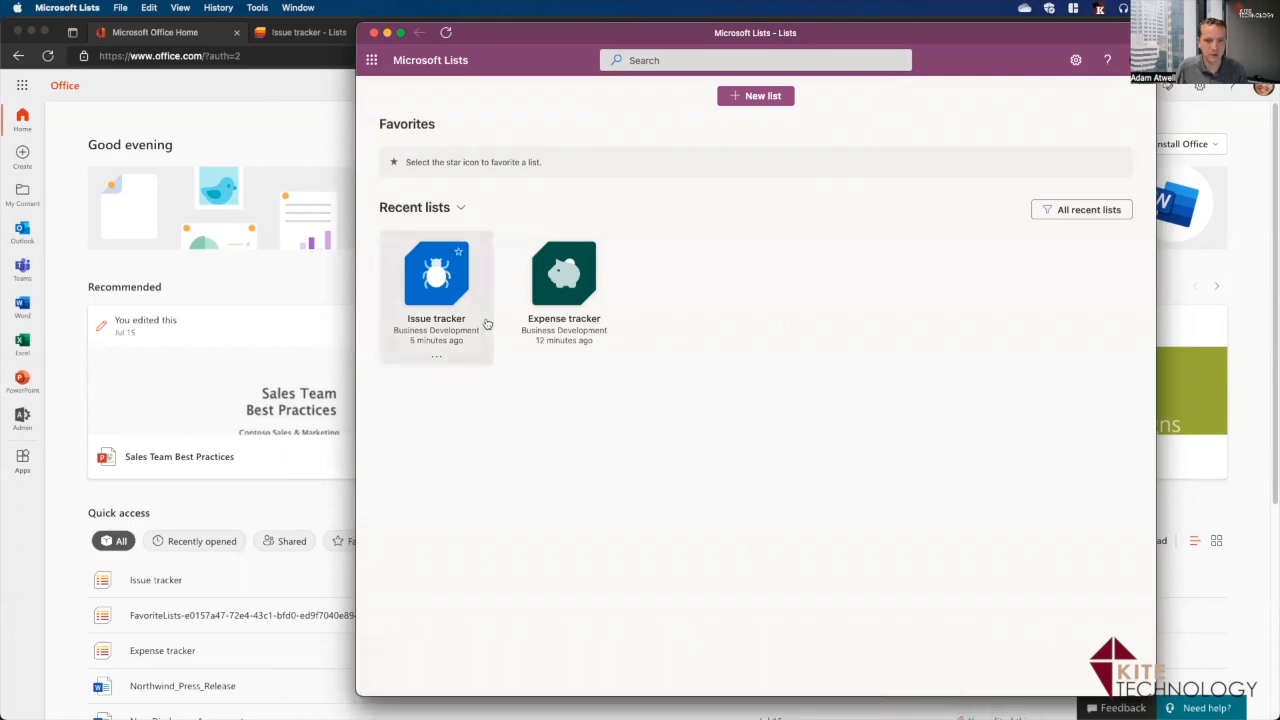
Close the standalone Lists window, return to the Lists browser tab and skip the welcome tour.
{"action": "left_click", "coordinate": [374, 33]}
{"action": "left_click", "coordinate": [456, 32]}
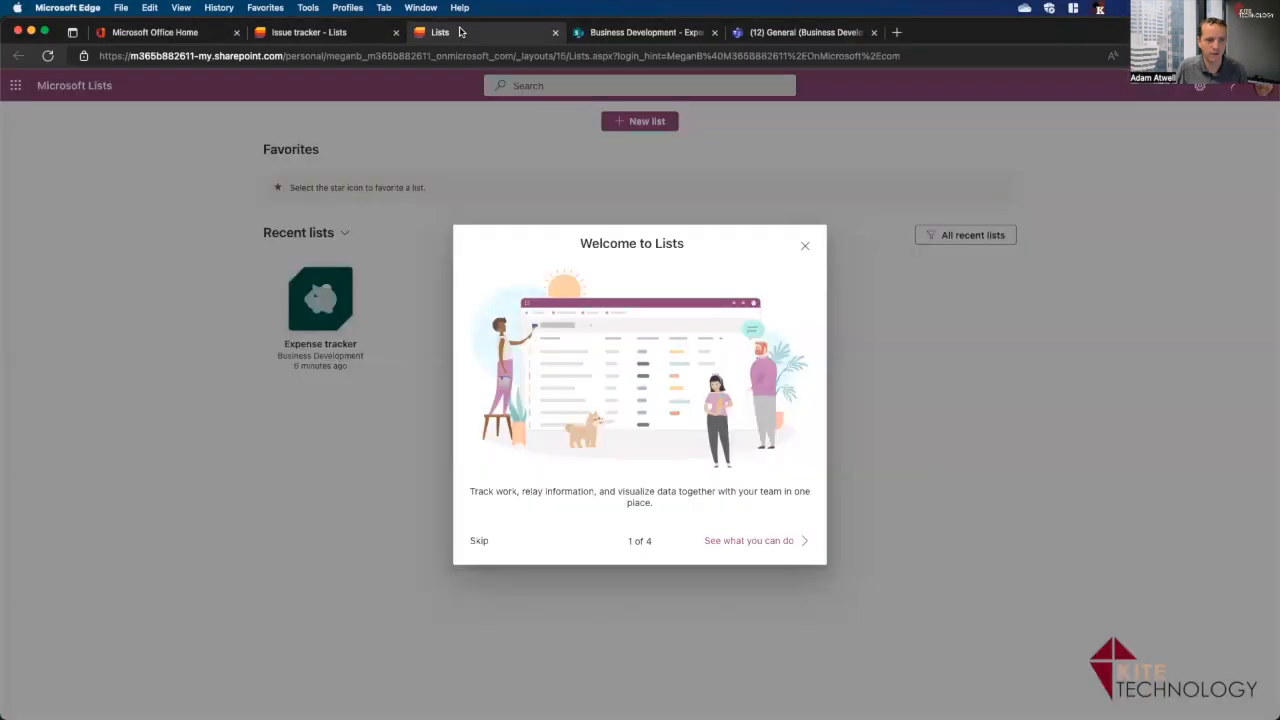
{"action": "mouse_move", "coordinate": [779, 317]}
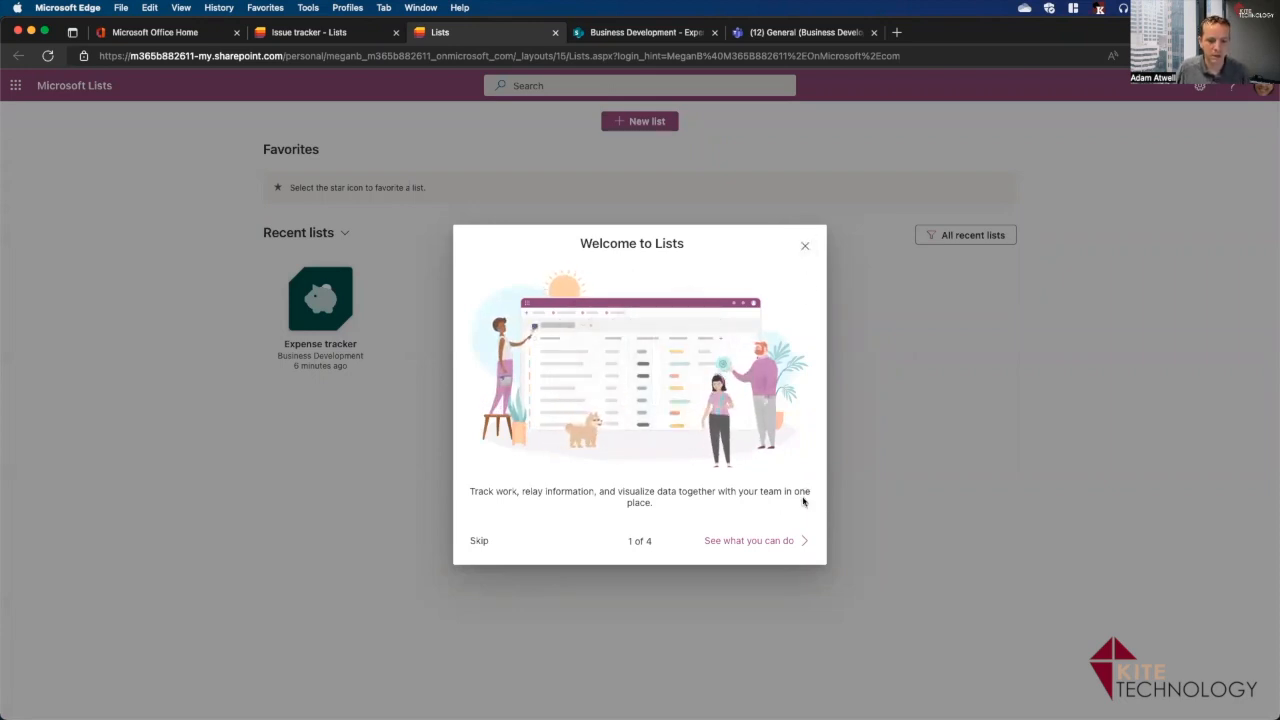
{"action": "left_click", "coordinate": [479, 541]}
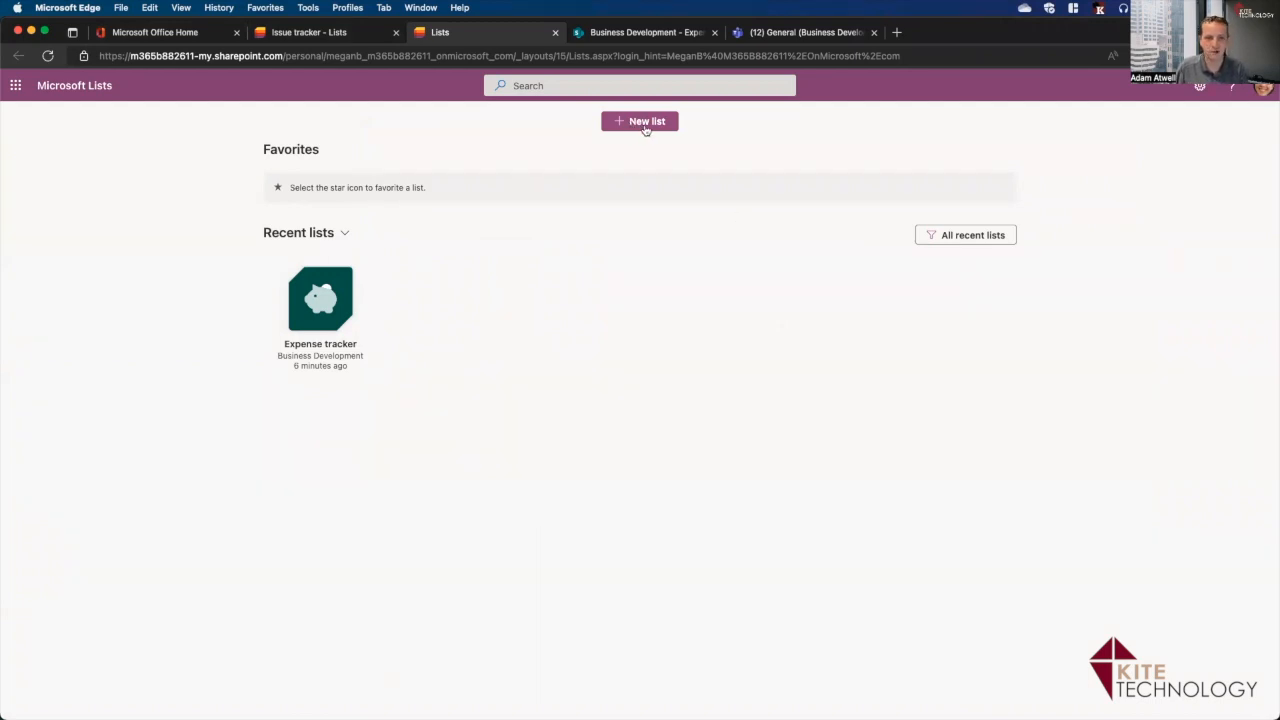
Begin a new list, comparing the Work progress tracker and Issue tracker template previews.
{"action": "left_click", "coordinate": [645, 124]}
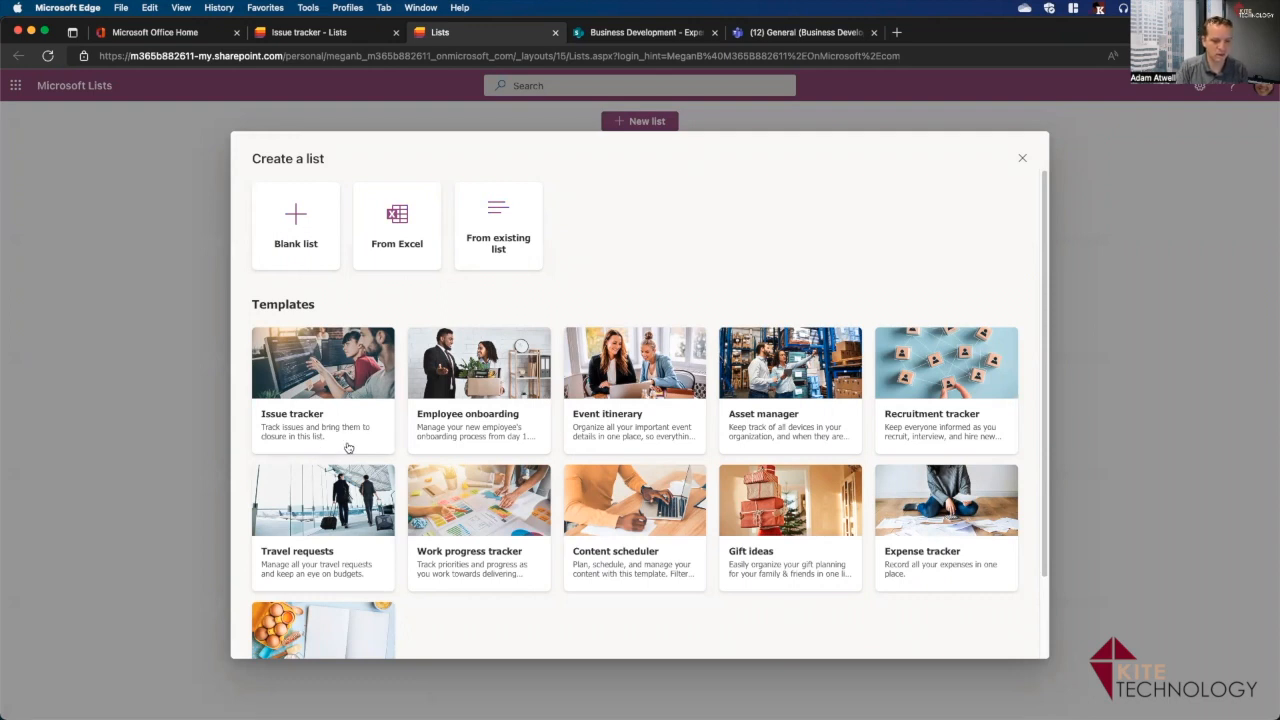
{"action": "scroll", "coordinate": [348, 447], "scroll_direction": "down", "scroll_amount": 2}
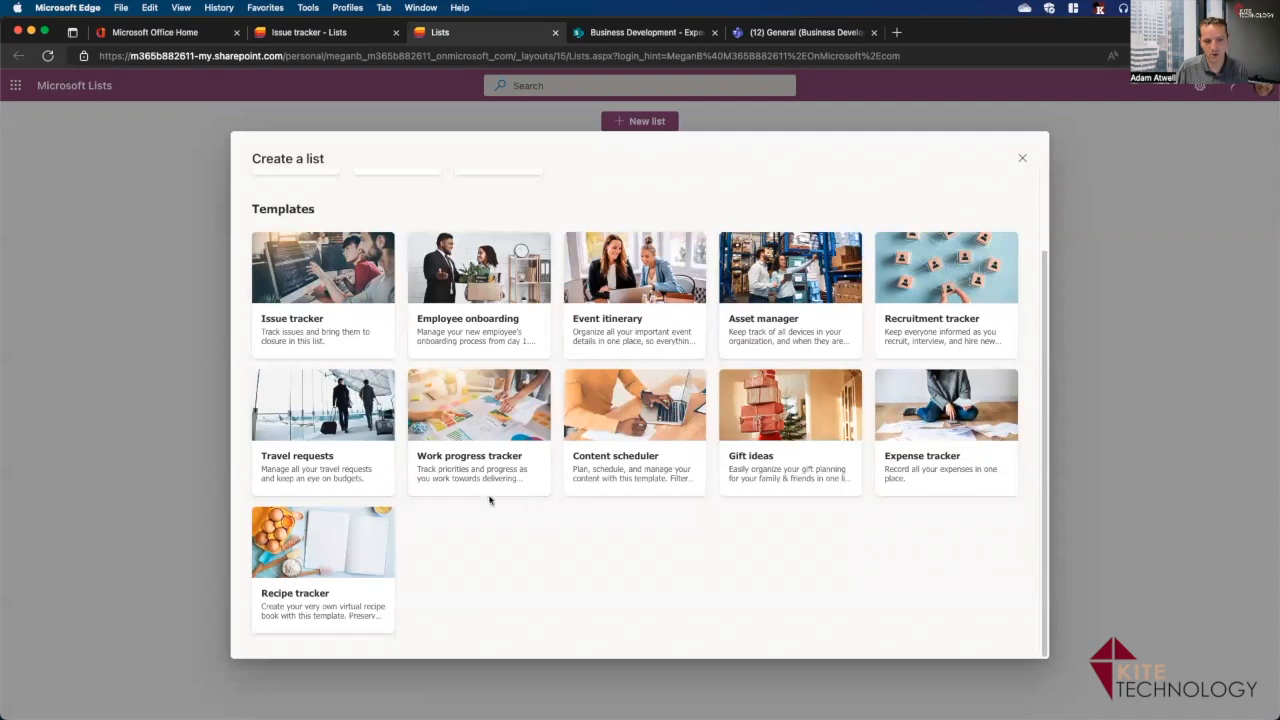
{"action": "left_click", "coordinate": [525, 491]}
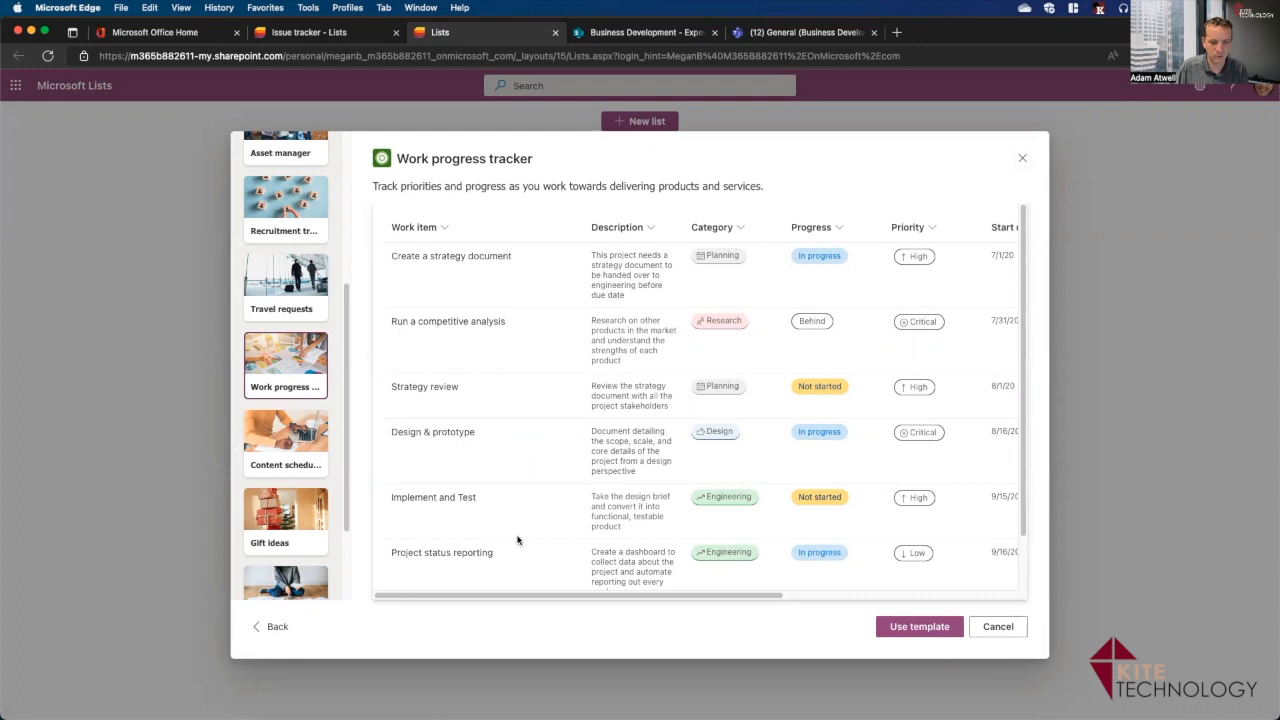
{"action": "left_click_drag", "start_coordinate": [537, 595], "coordinate": [580, 606]}
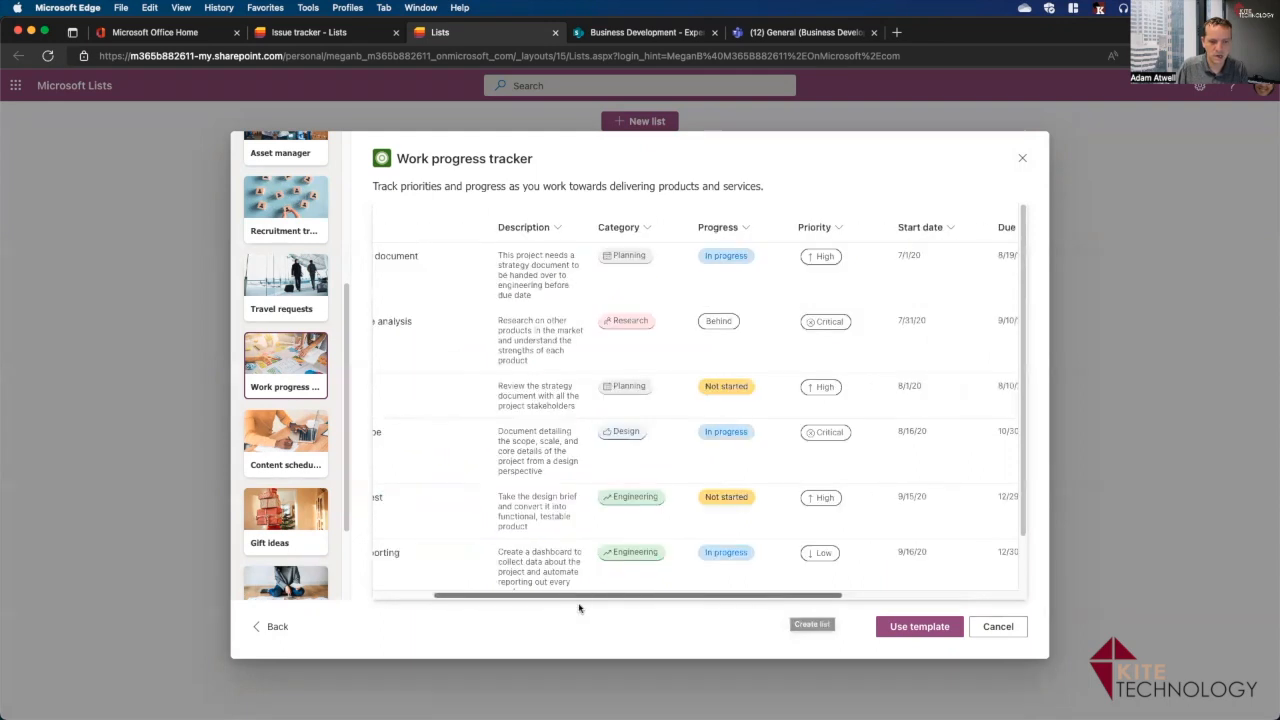
{"action": "left_click_drag", "start_coordinate": [350, 418], "coordinate": [345, 253]}
{"action": "left_click", "coordinate": [296, 165]}
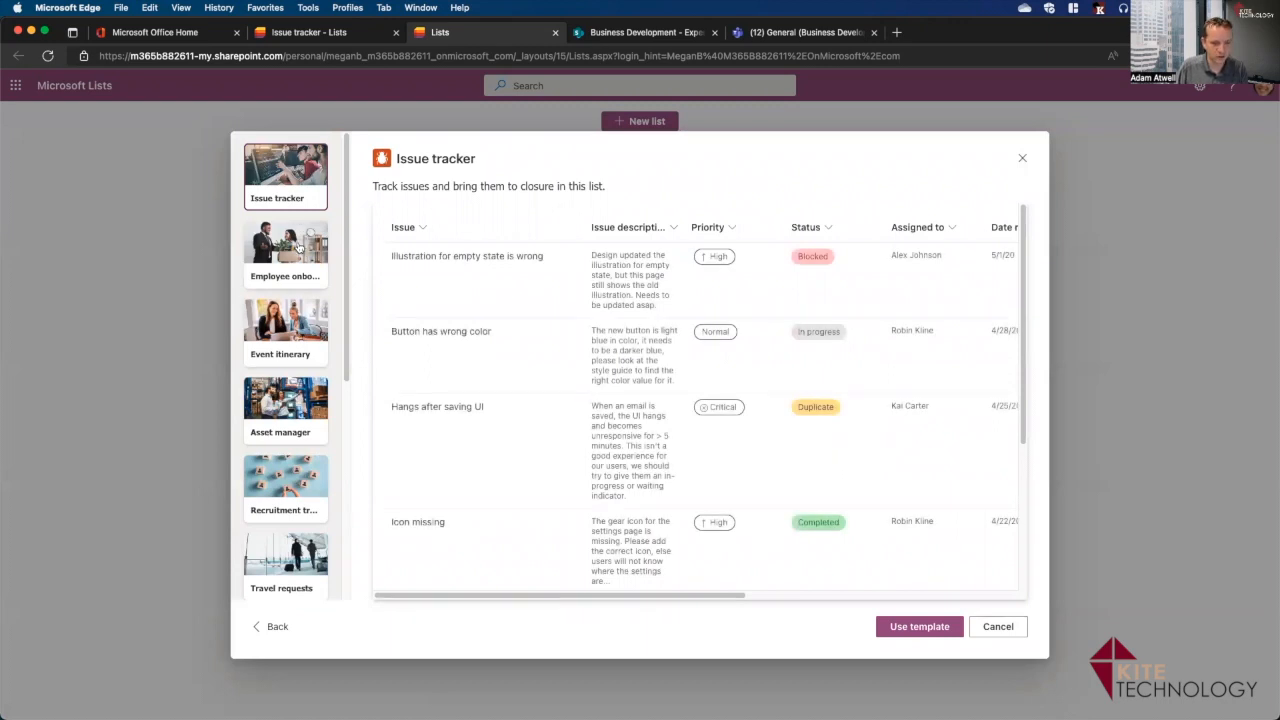
{"action": "left_click_drag", "start_coordinate": [347, 307], "coordinate": [357, 400]}
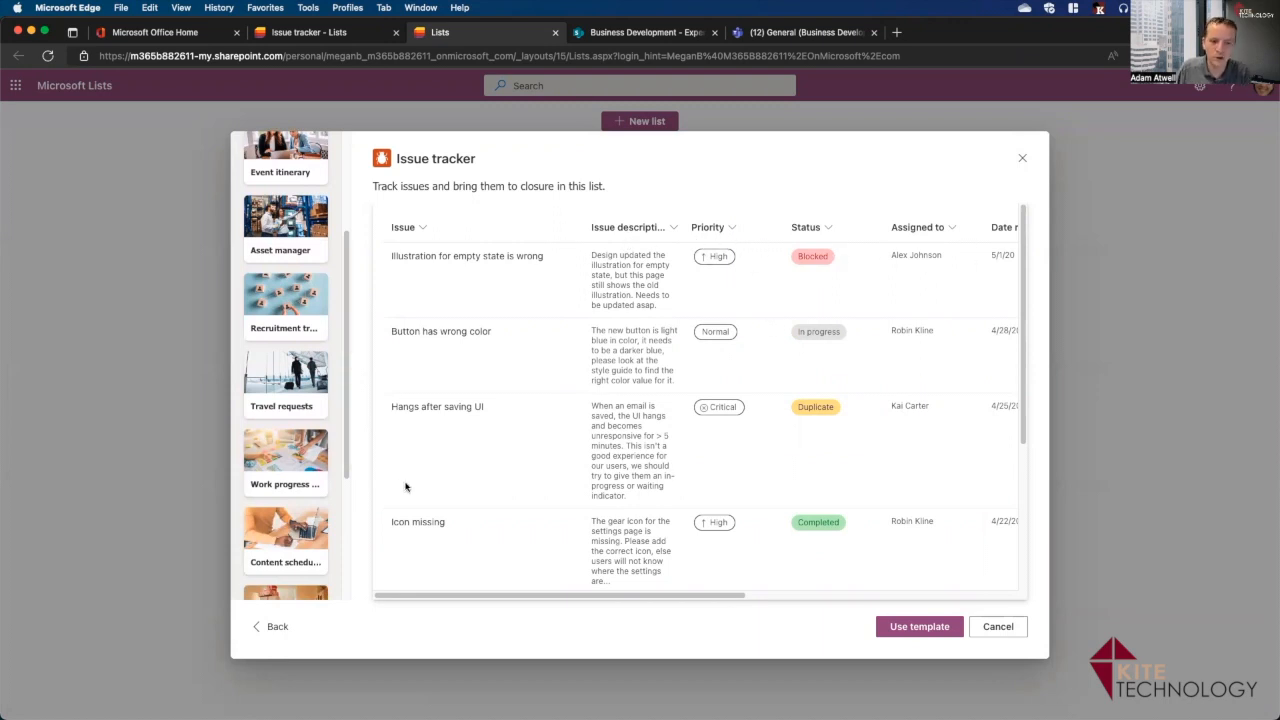
{"action": "left_click", "coordinate": [306, 488]}
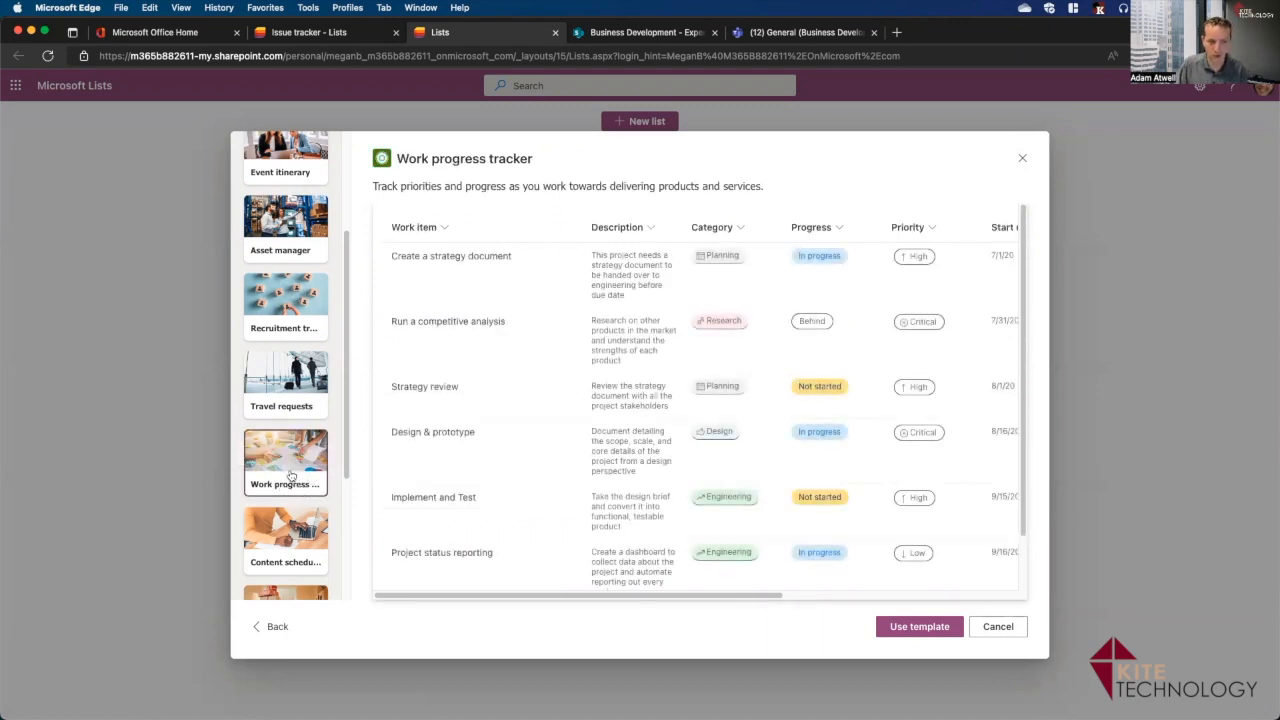
Create the Work progress tracker list described 'Demo for How to use Lists!', purple, saved in My lists.
{"action": "left_click", "coordinate": [920, 627]}
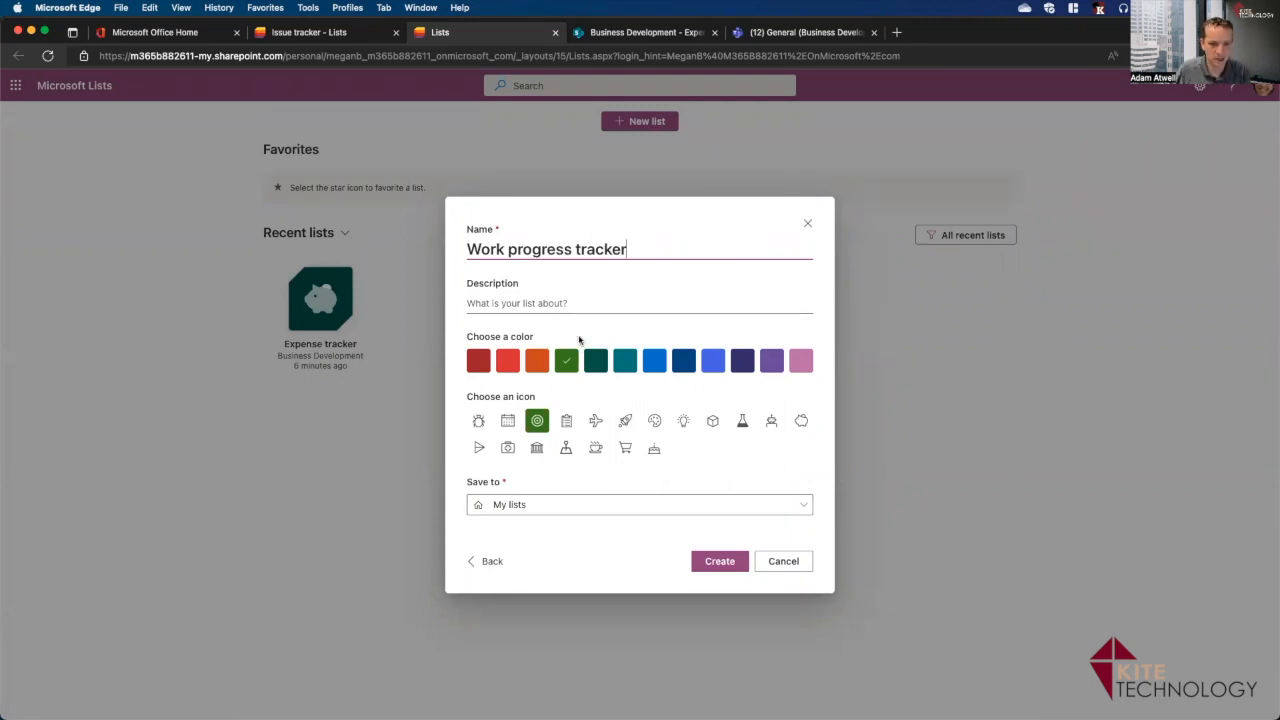
{"action": "left_click", "coordinate": [518, 302]}
{"action": "type", "text": "Demo for"}
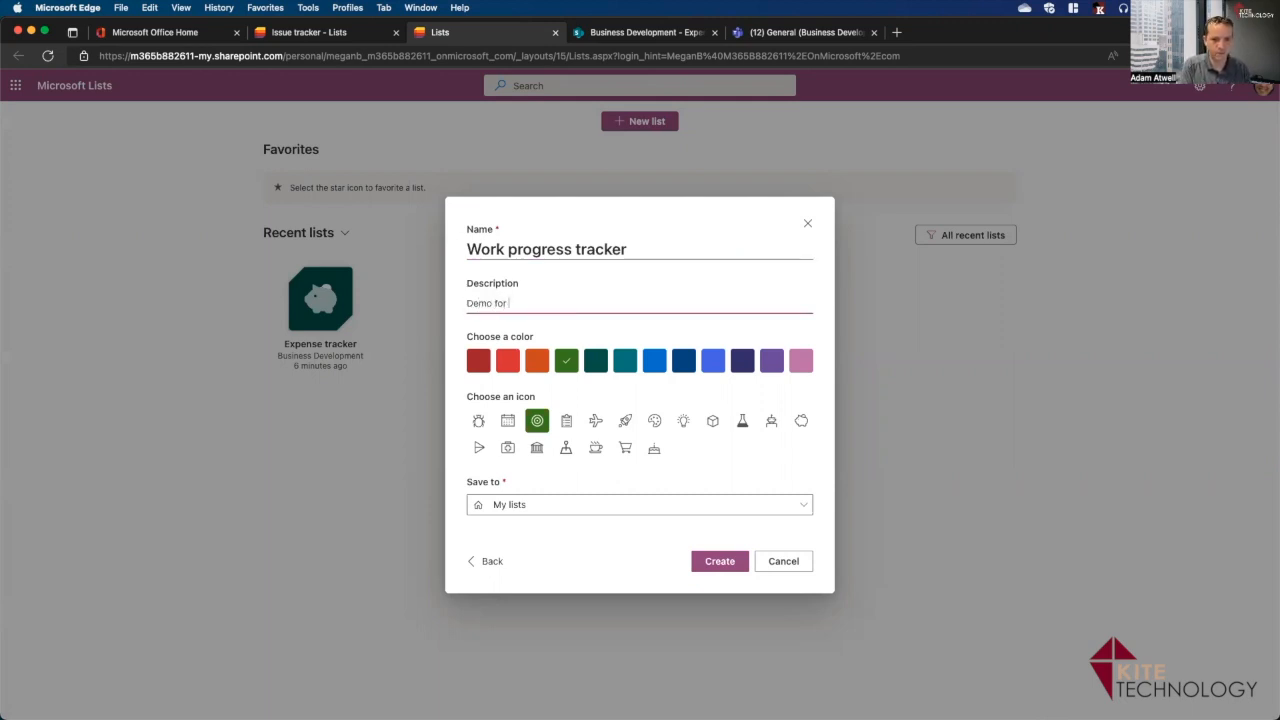
{"action": "type", "text": " How to use Lists!"}
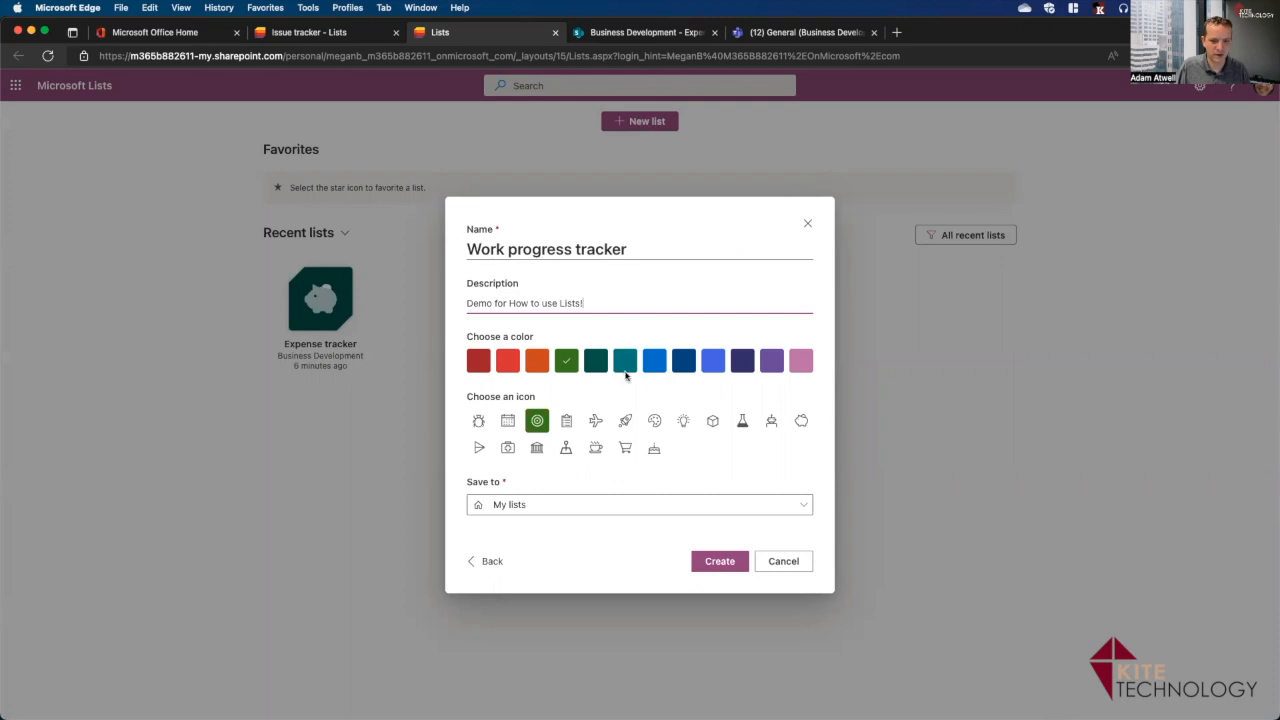
{"action": "left_click", "coordinate": [772, 364]}
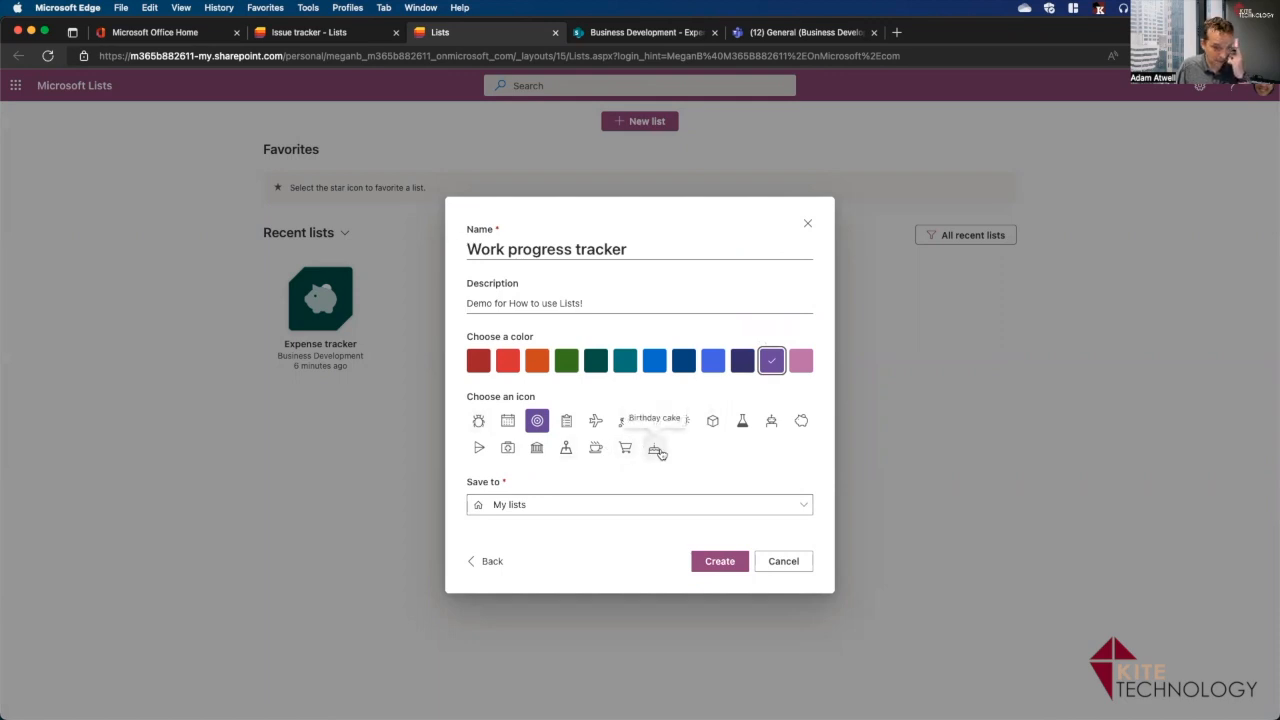
{"action": "left_click", "coordinate": [560, 511]}
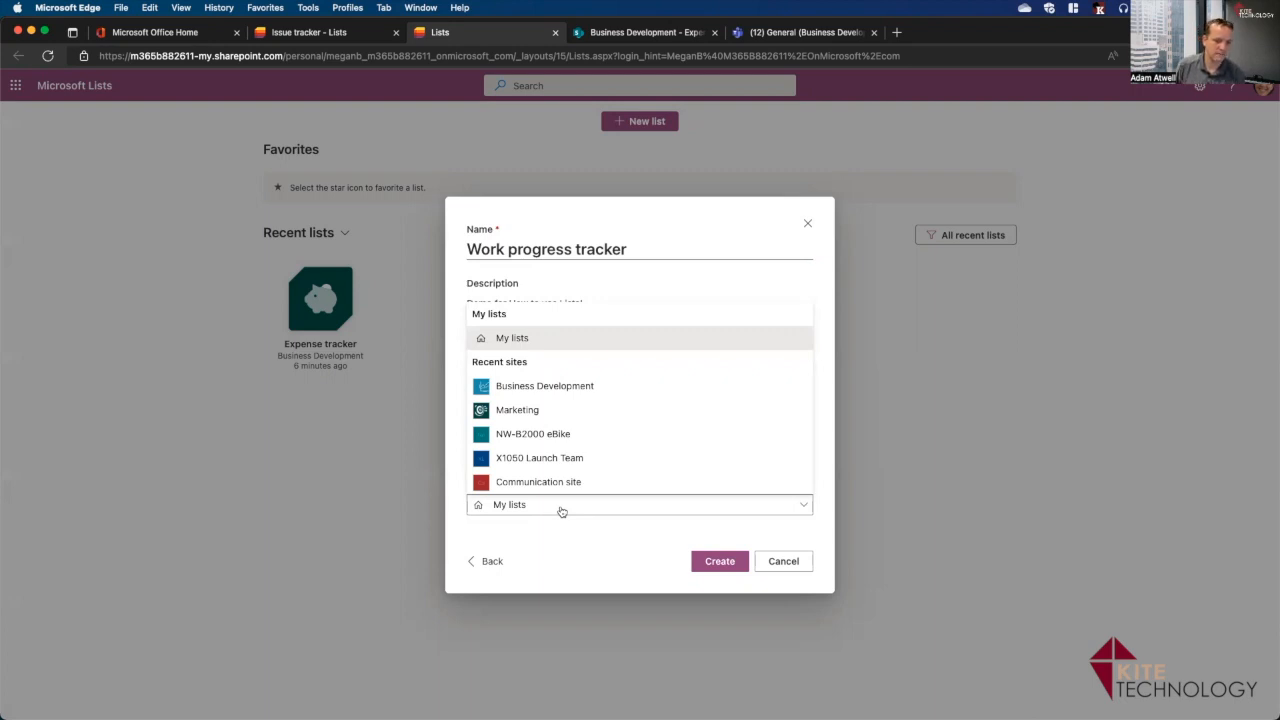
{"action": "left_click", "coordinate": [561, 511]}
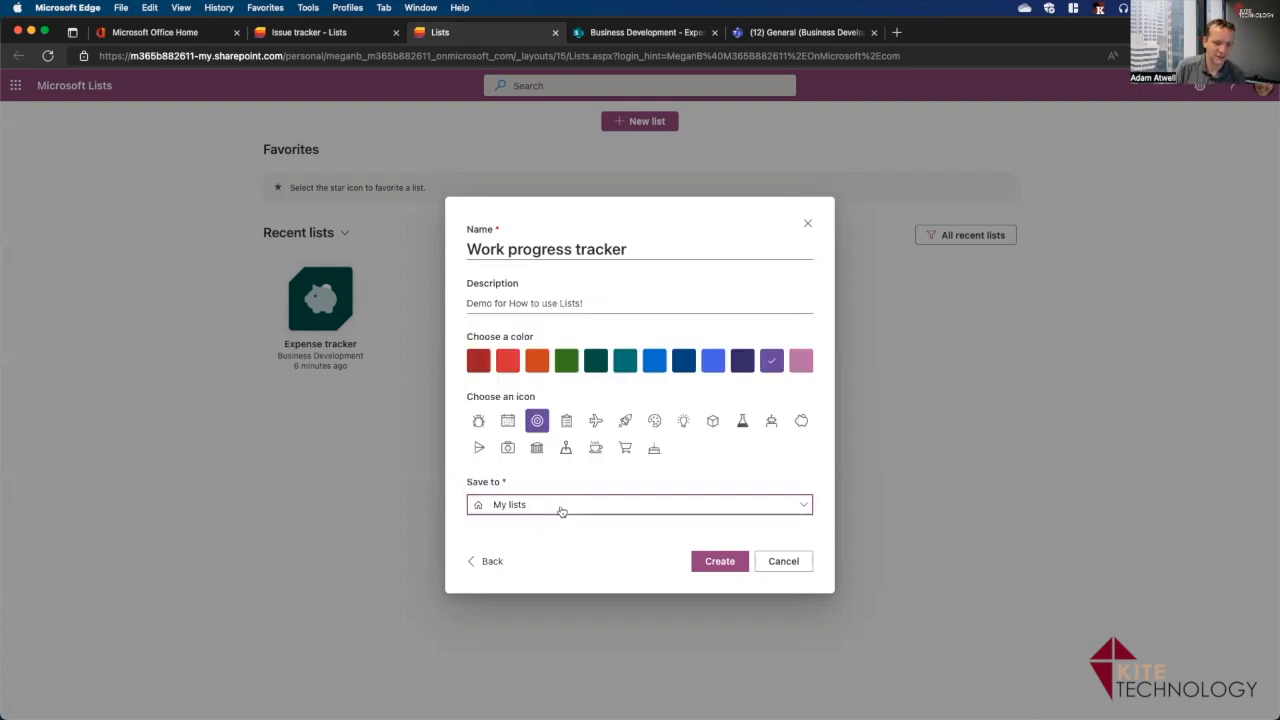
{"action": "left_click", "coordinate": [731, 566]}
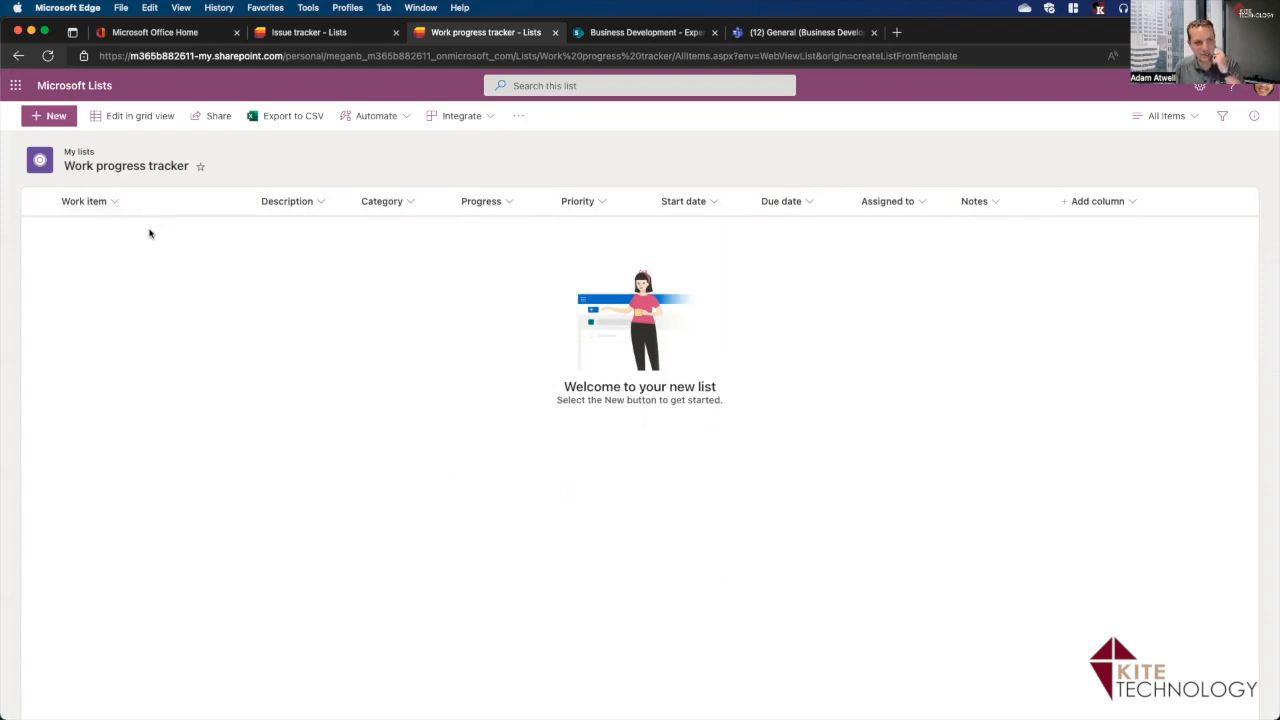
Add a new item titled 'Annual Budget Analysis' with description 'Review of the budget to actual progress'.
{"action": "left_click", "coordinate": [59, 121]}
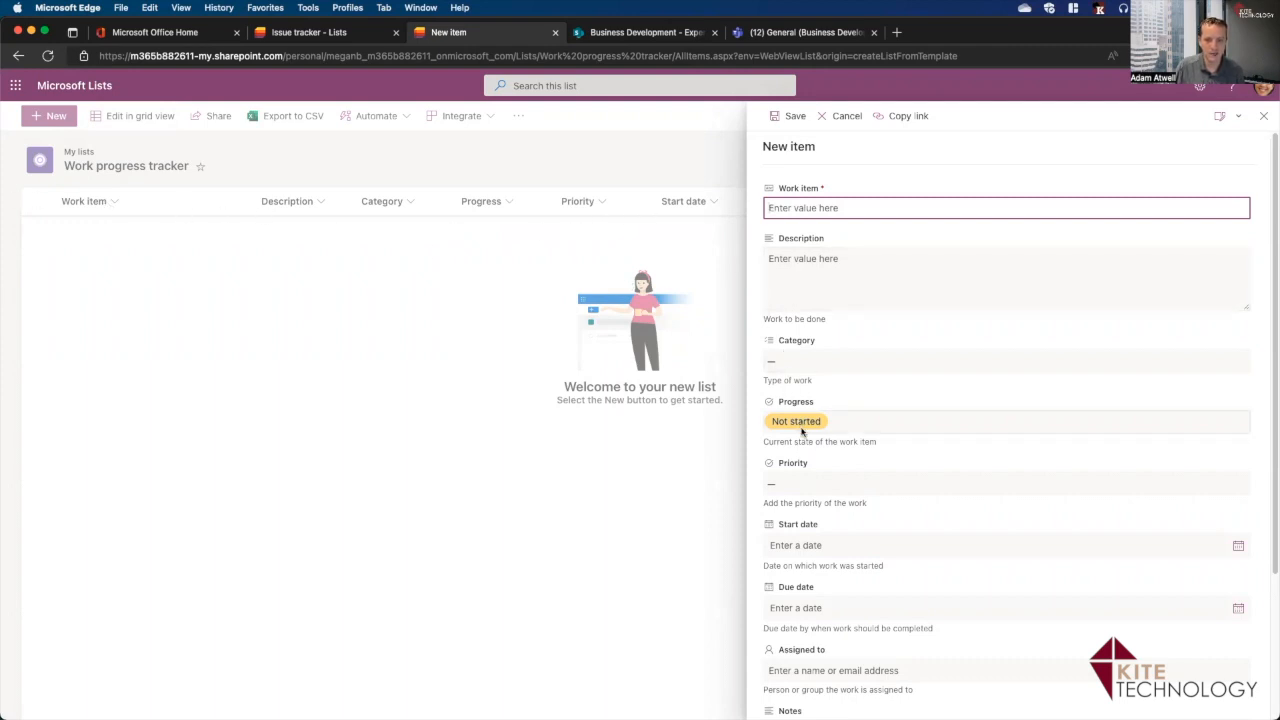
{"action": "scroll", "coordinate": [820, 518], "scroll_direction": "down", "scroll_amount": 3}
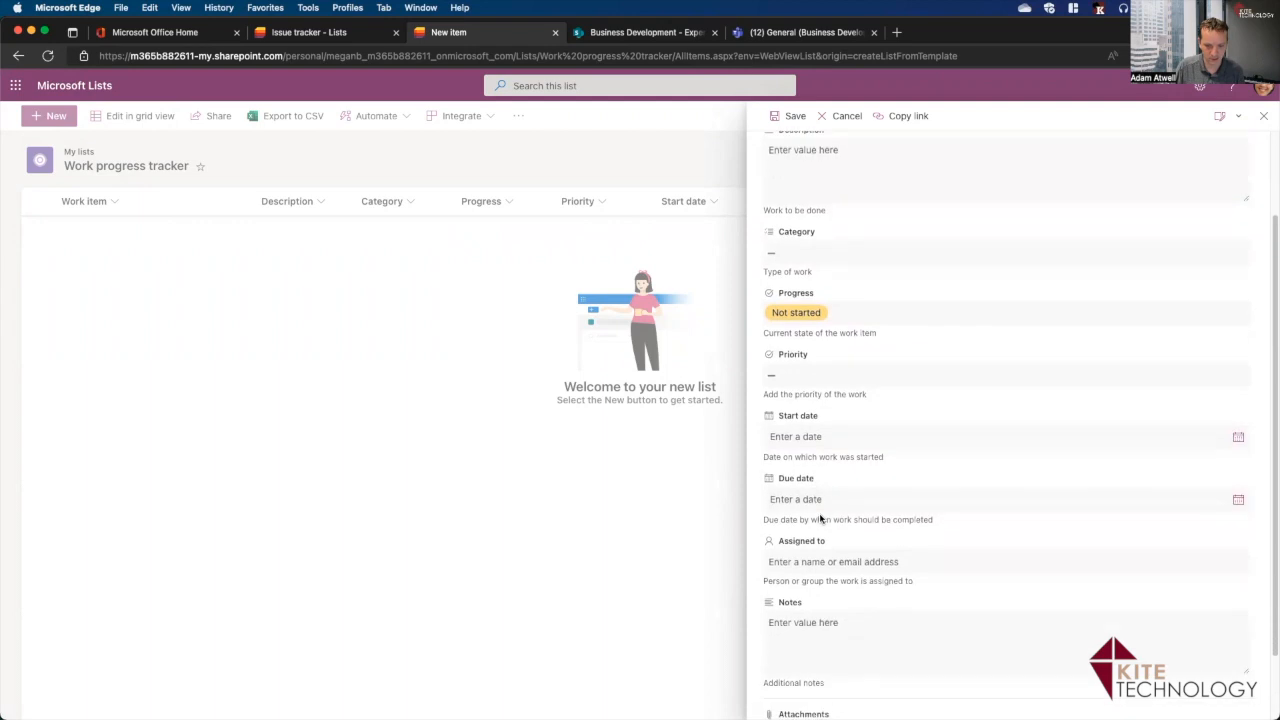
{"action": "scroll", "coordinate": [820, 518], "scroll_direction": "down", "scroll_amount": 2}
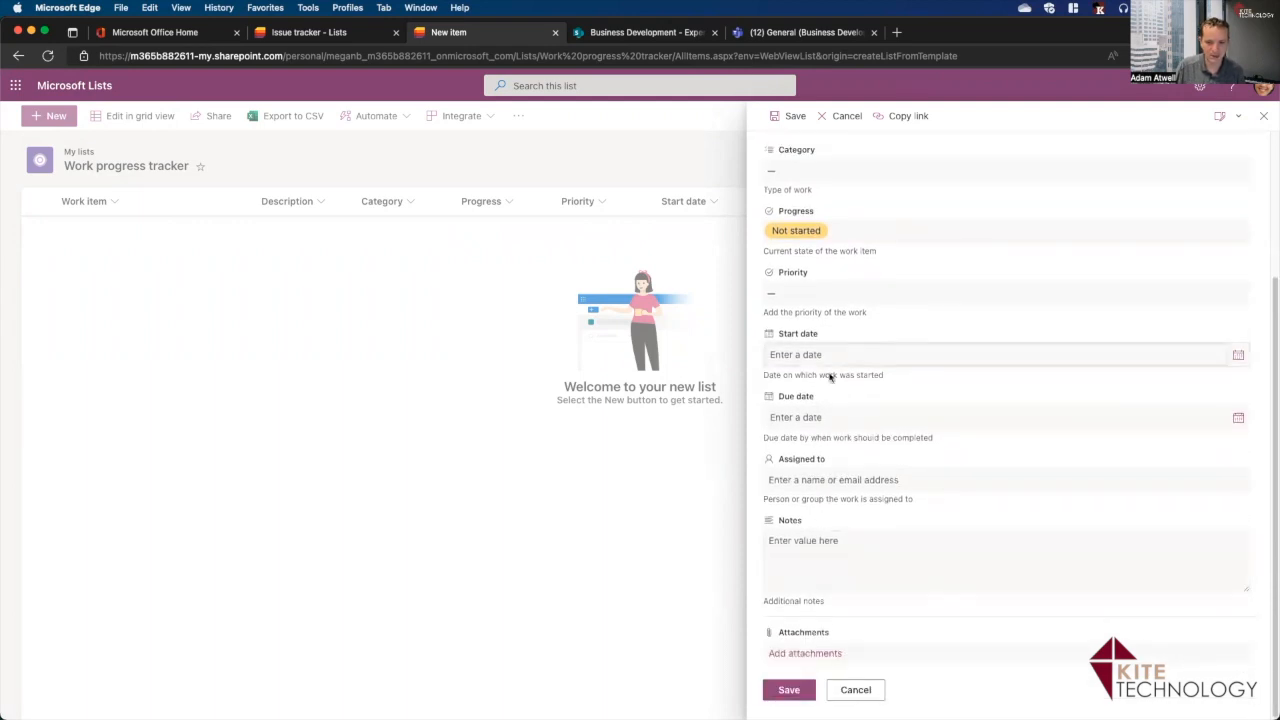
{"action": "scroll", "coordinate": [880, 440], "scroll_direction": "up", "scroll_amount": 5}
{"action": "scroll", "coordinate": [880, 440], "scroll_direction": "up", "scroll_amount": 1}
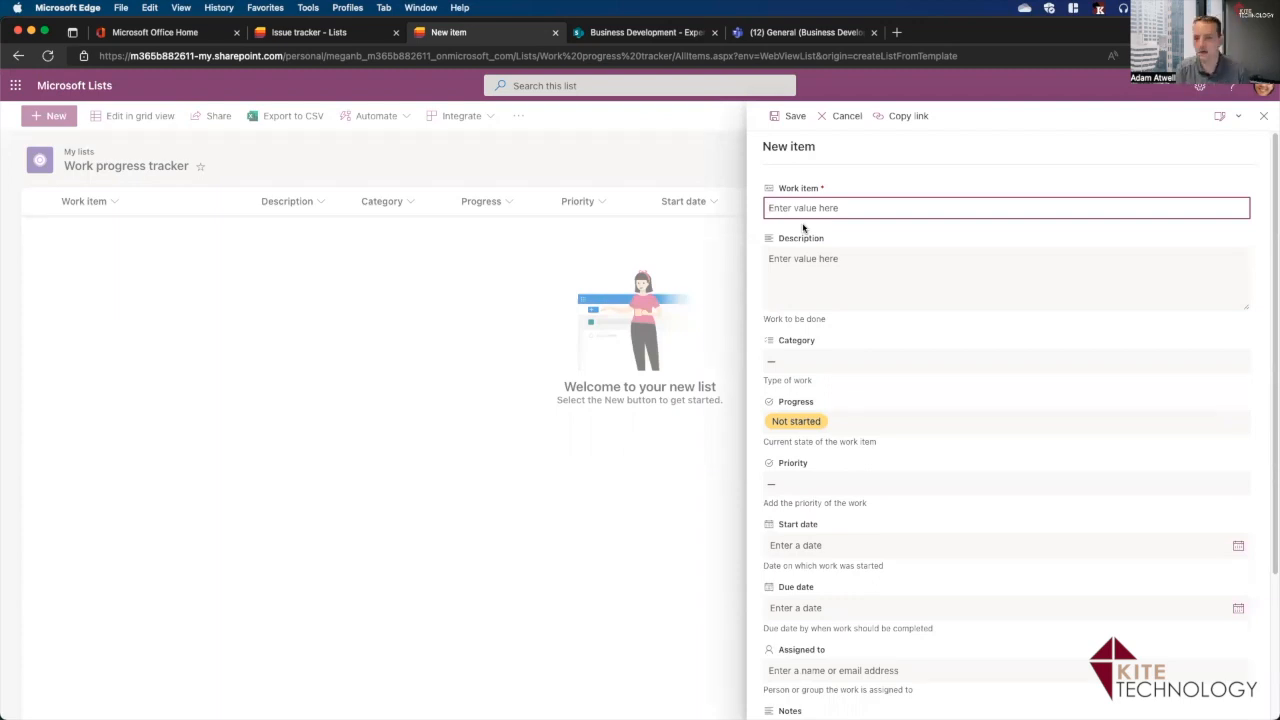
{"action": "type", "text": "Annual F"}
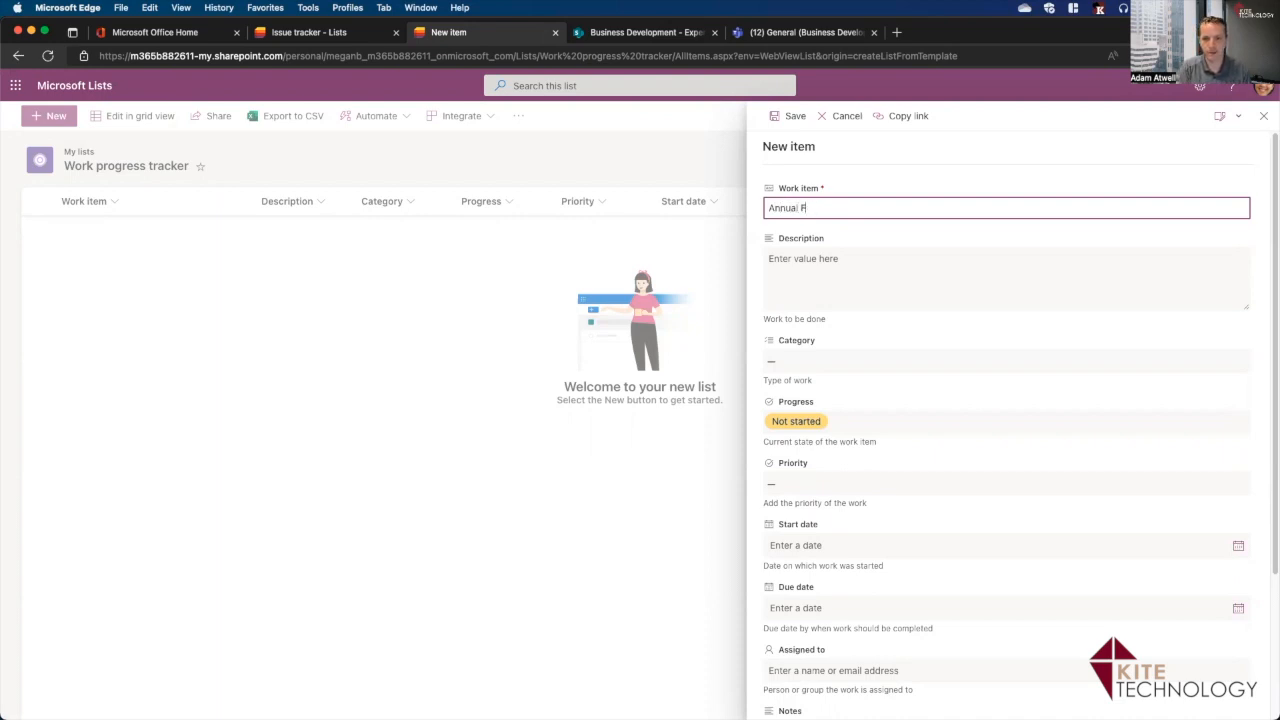
{"action": "type", "text": "inudget Analysis"}
{"action": "left_click", "coordinate": [836, 274]}
{"action": "type", "text": "Review of the"}
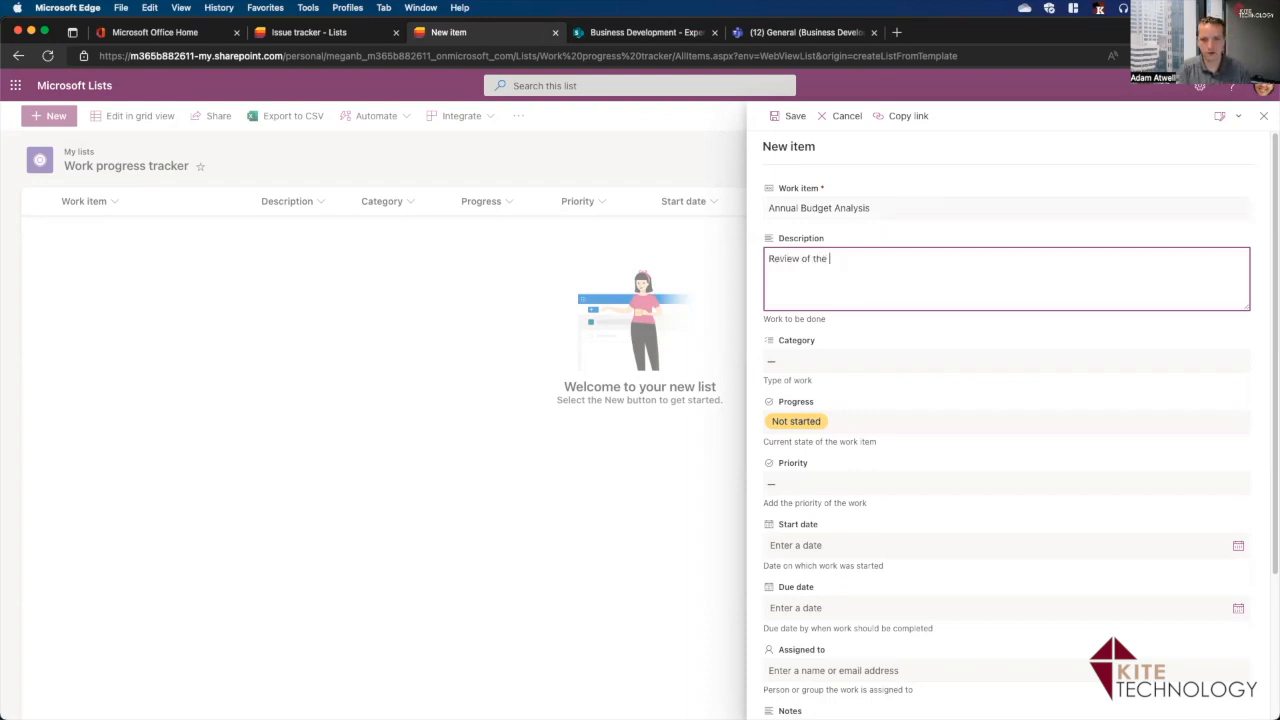
{"action": "type", "text": " budget to actual"}
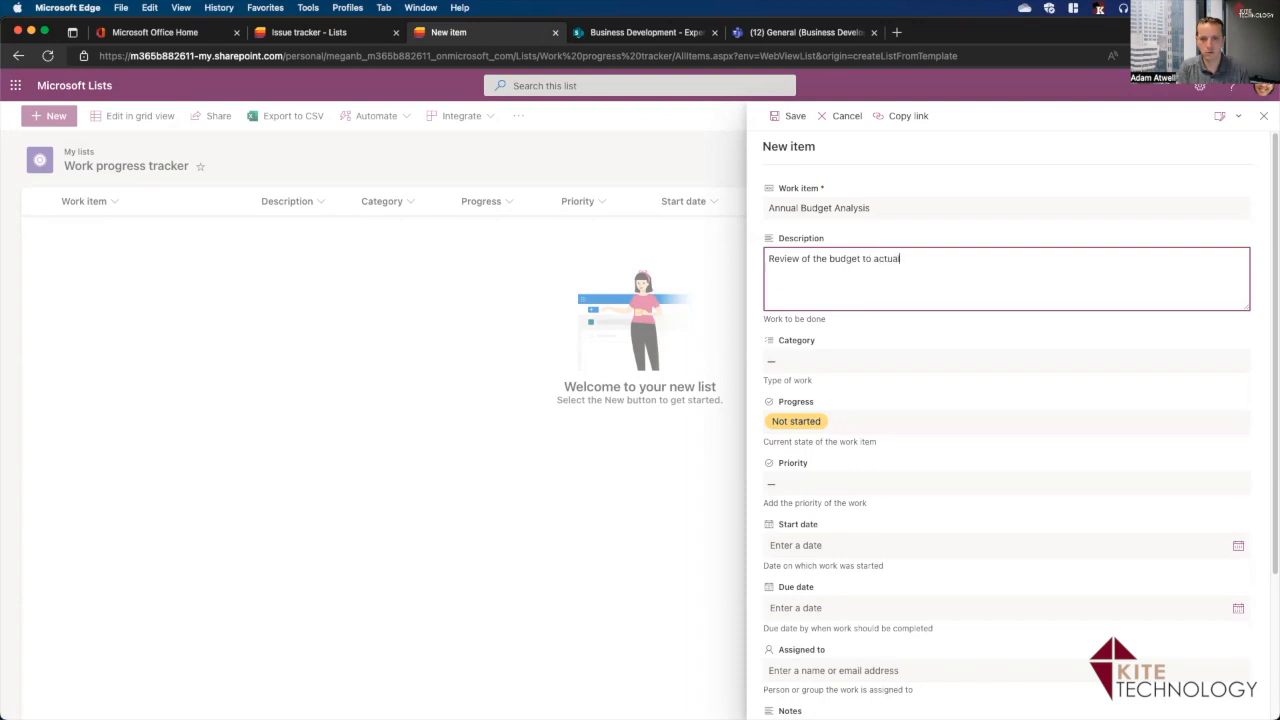
{"action": "type", "text": " prgr"}
{"action": "type", "text": "gress"}
{"action": "left_click", "coordinate": [1021, 364]}
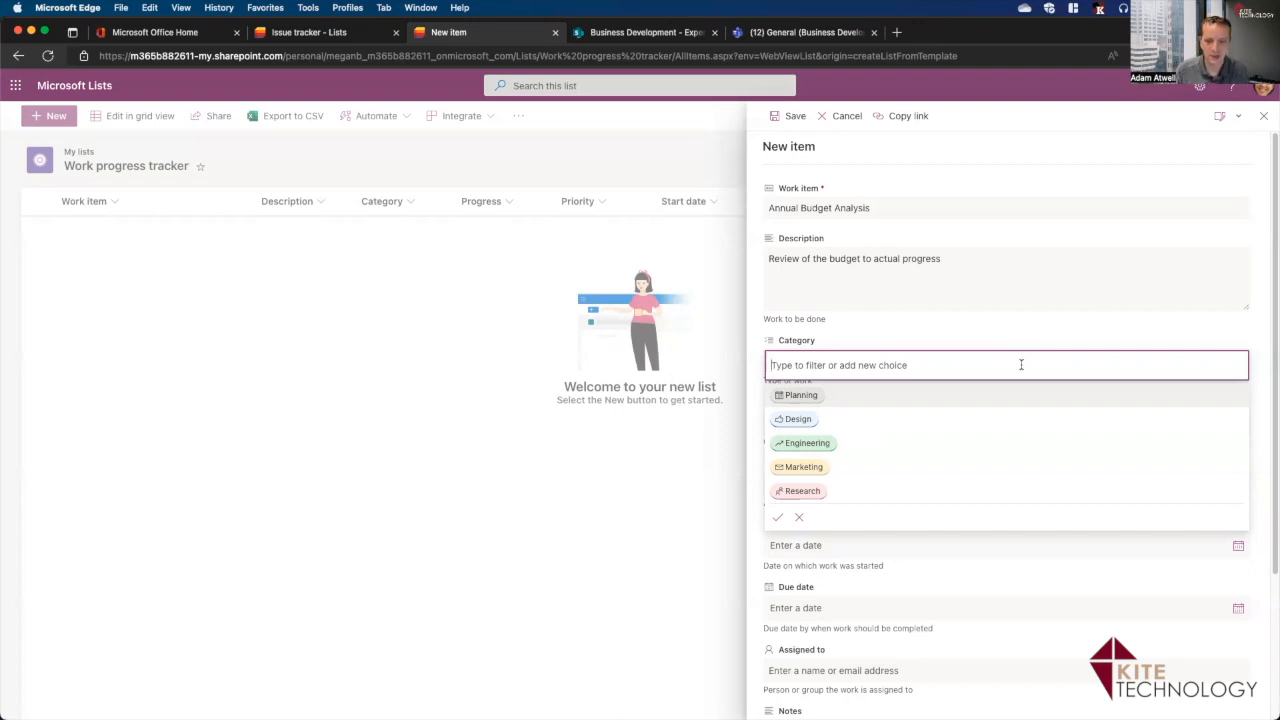
Set the item's categories to Planning plus a newly added Financial choice.
{"action": "left_click", "coordinate": [816, 397]}
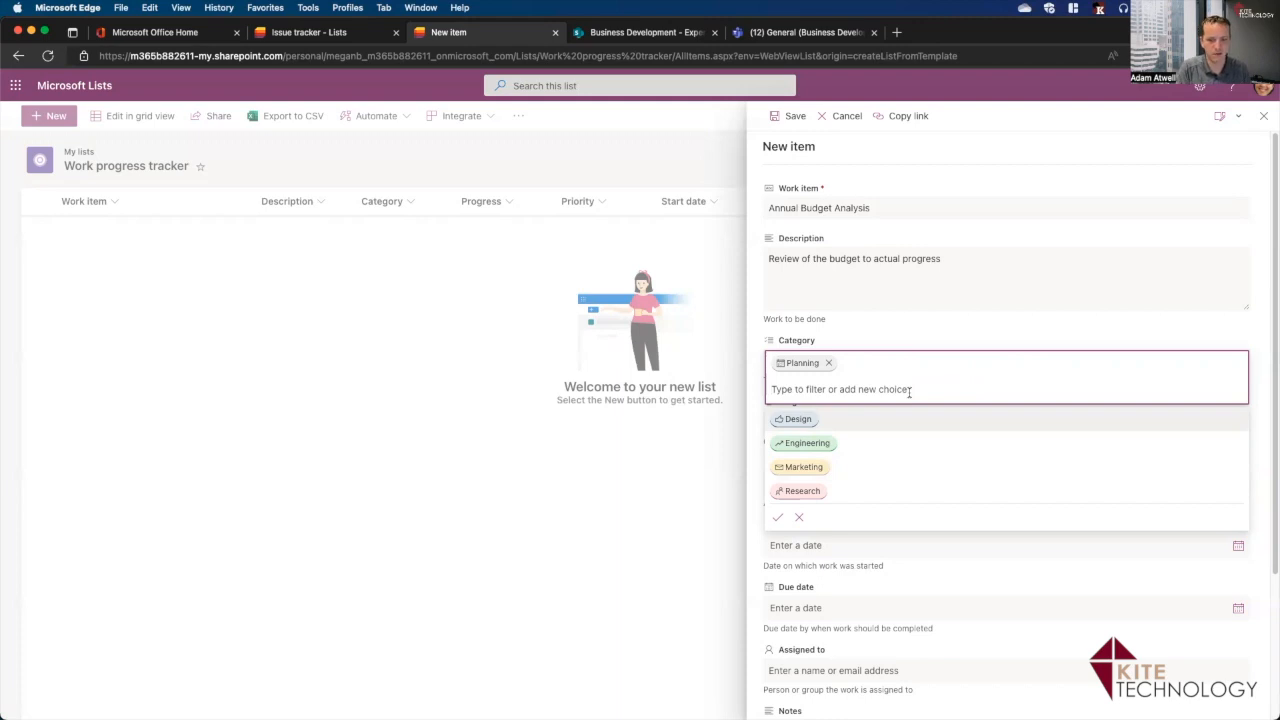
{"action": "type", "text": "Financial"}
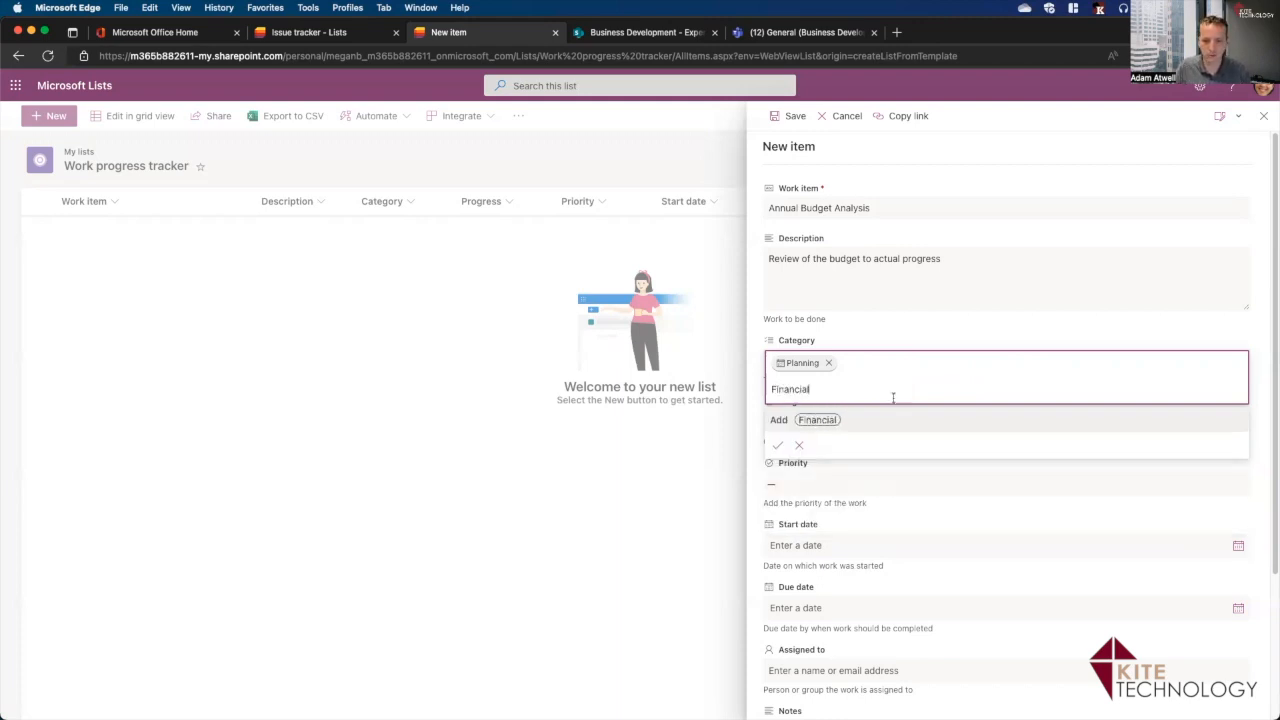
{"action": "left_click", "coordinate": [779, 450]}
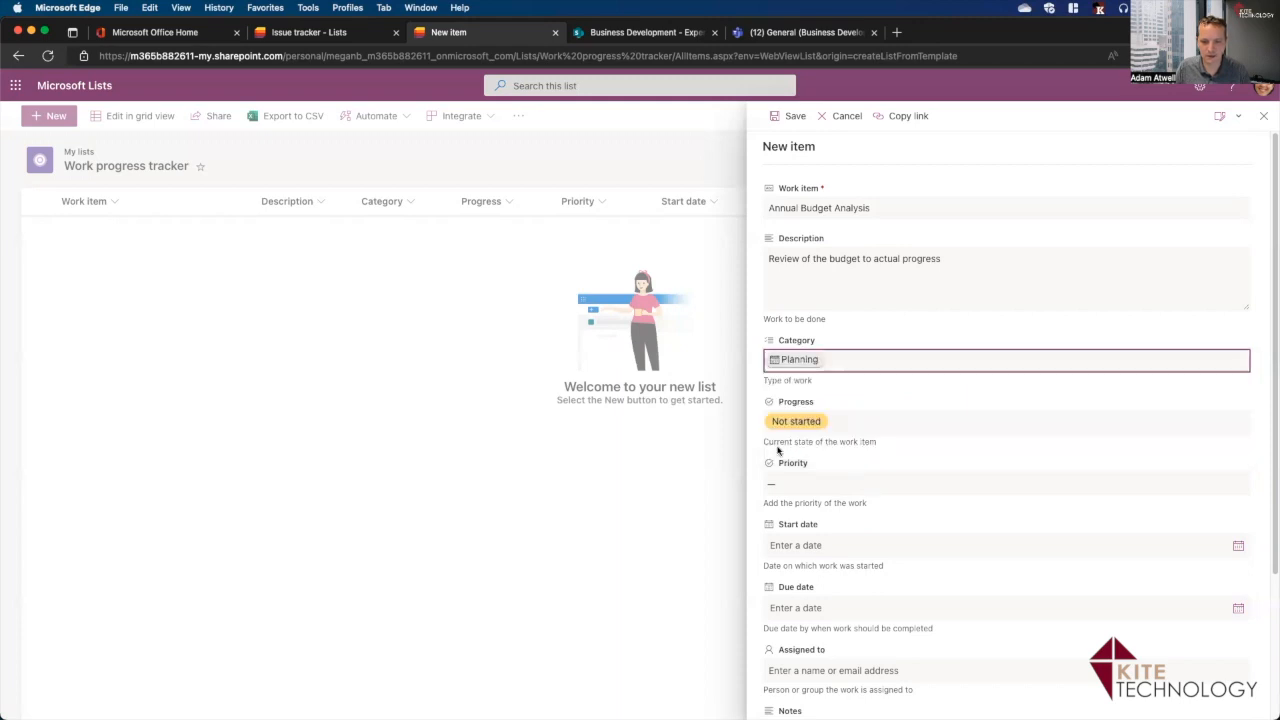
{"action": "left_click", "coordinate": [856, 364]}
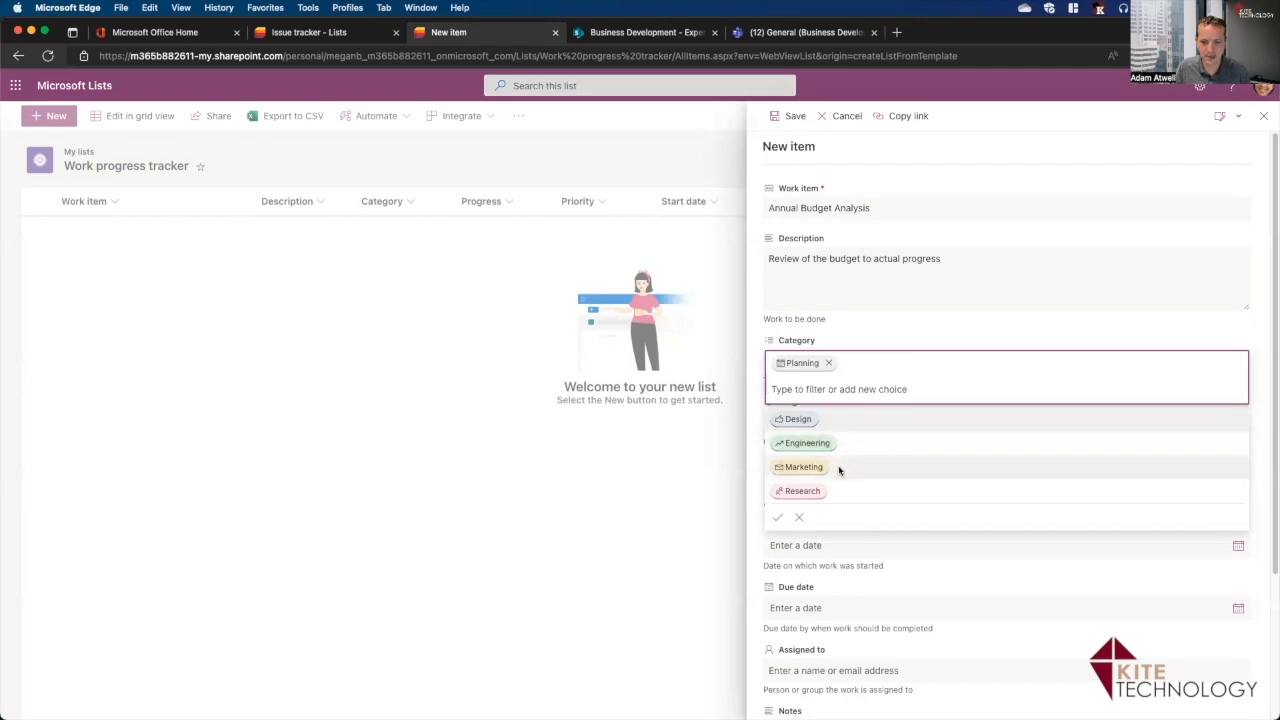
{"action": "type", "text": "Fin"}
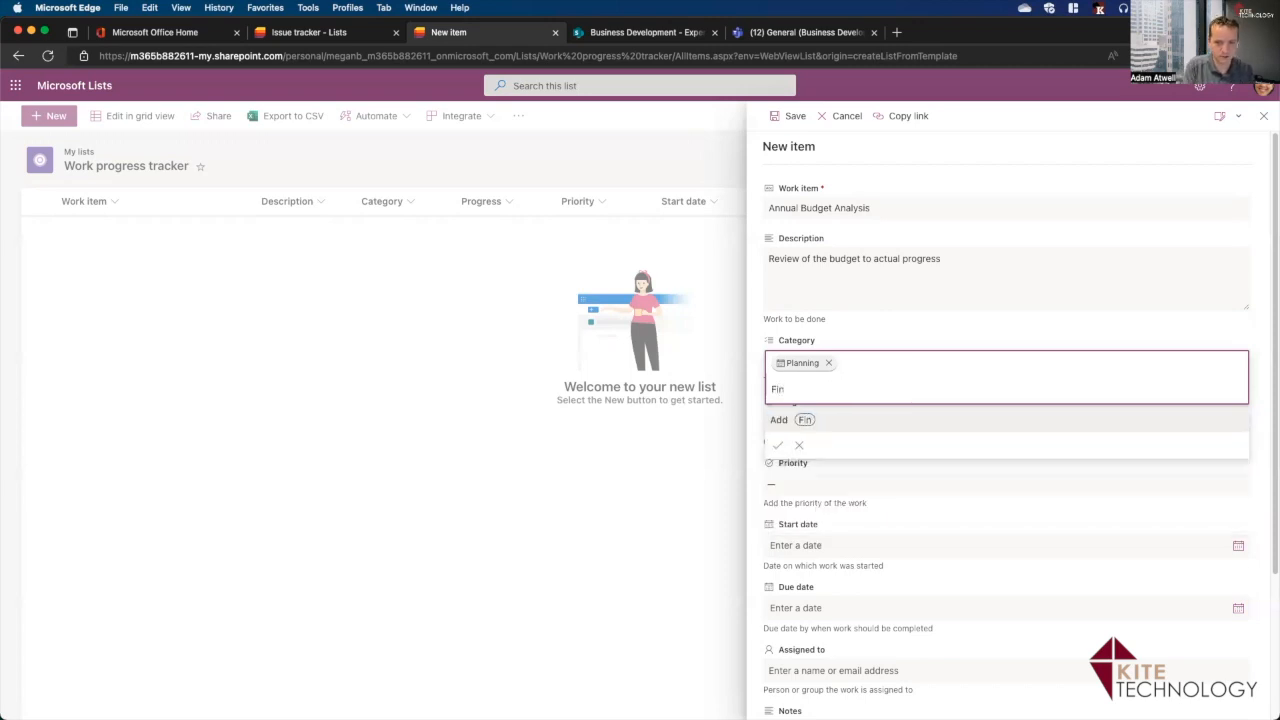
{"action": "type", "text": "ancial"}
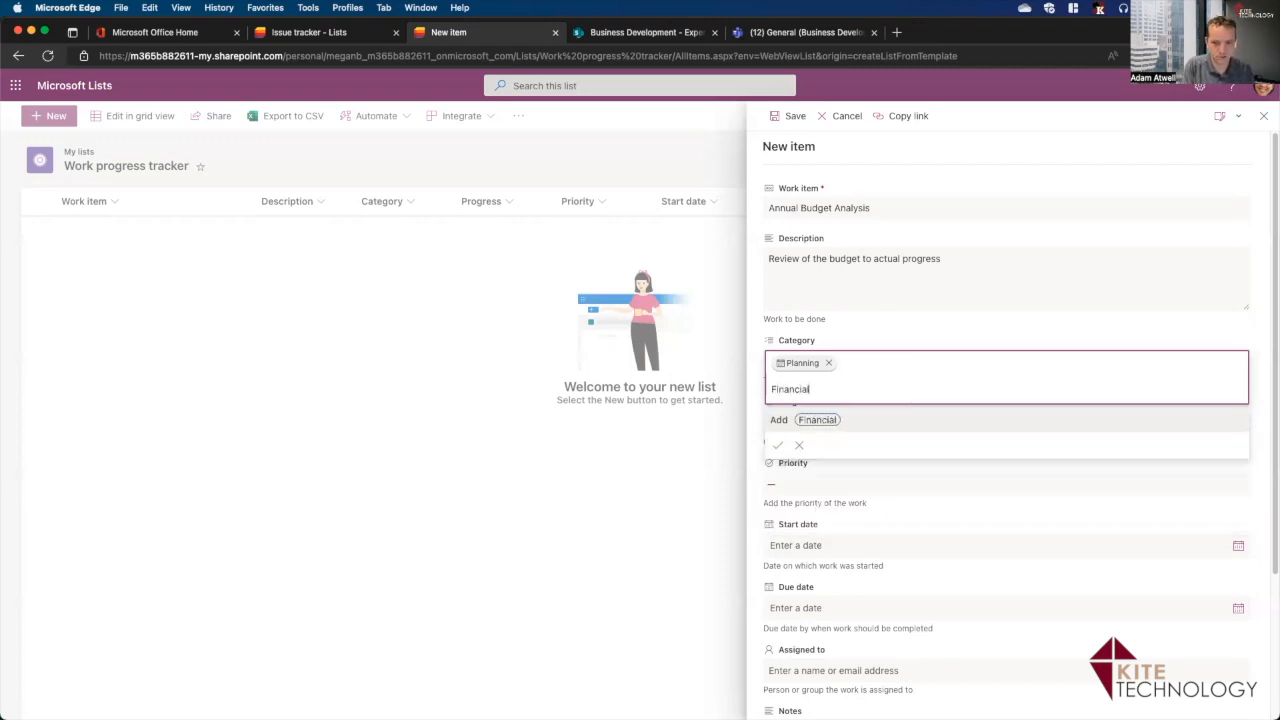
{"action": "left_click", "coordinate": [797, 422]}
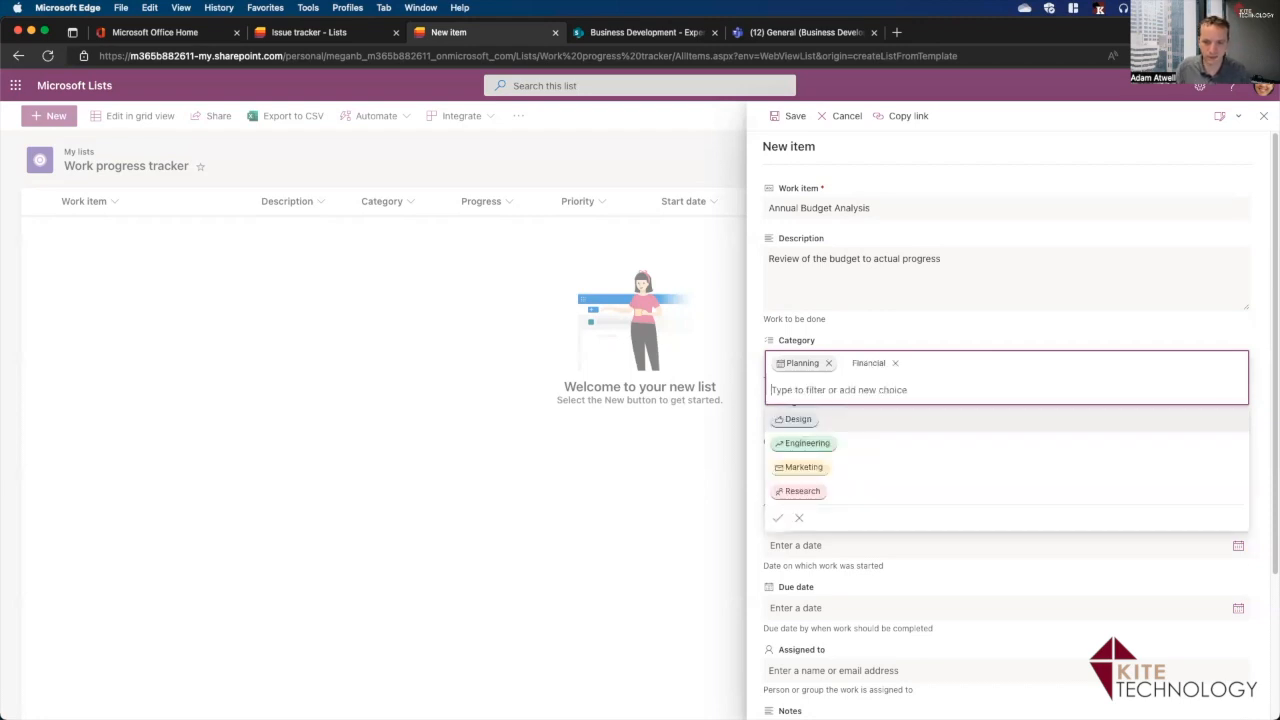
{"action": "left_click", "coordinate": [777, 522]}
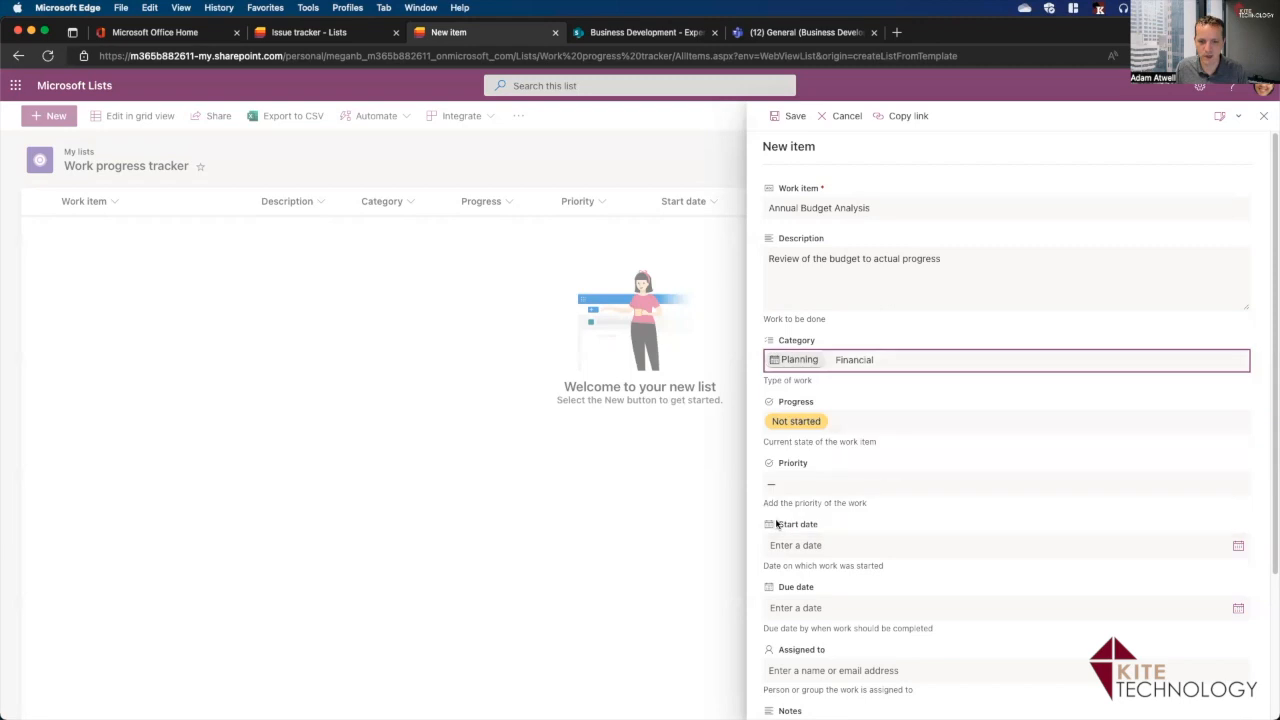
Mark the item In progress, High priority, starting 7/18/2022 and due 7/29/2022.
{"action": "left_click", "coordinate": [814, 424]}
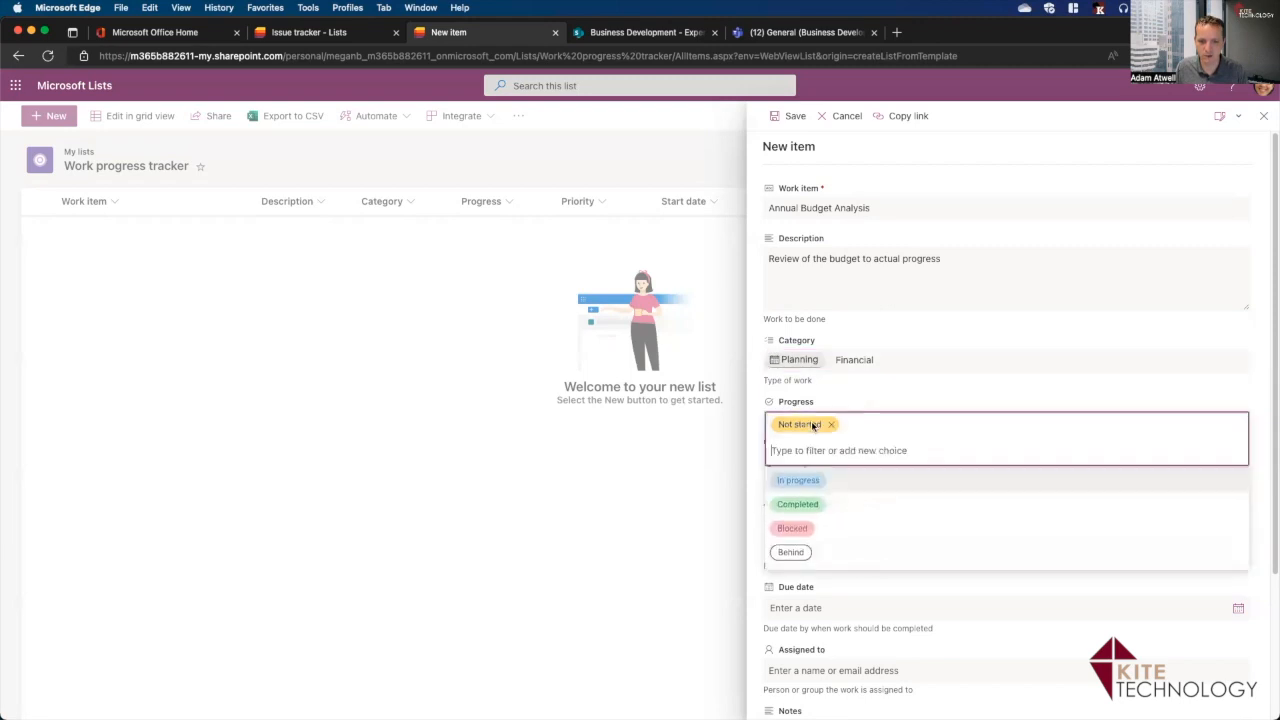
{"action": "left_click", "coordinate": [800, 480]}
{"action": "left_click", "coordinate": [976, 482]}
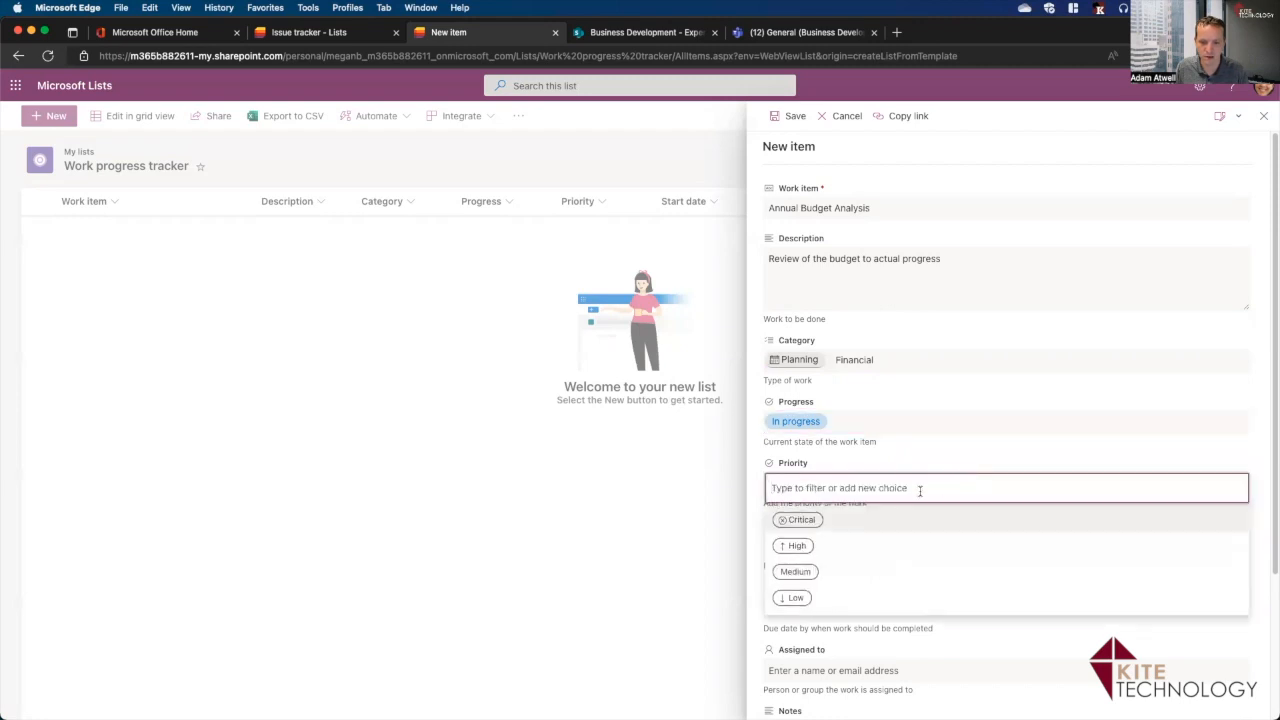
{"action": "left_click", "coordinate": [798, 548]}
{"action": "left_click", "coordinate": [1237, 545]}
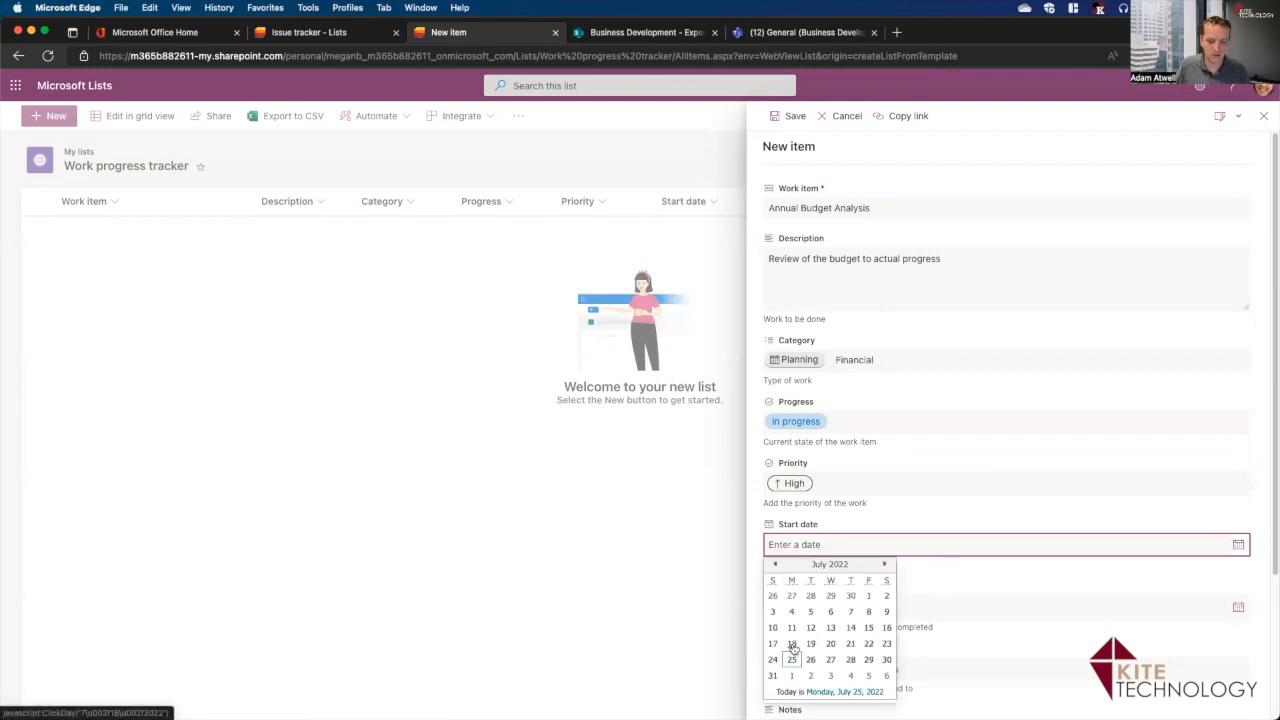
{"action": "left_click", "coordinate": [791, 643]}
{"action": "left_click", "coordinate": [1238, 608]}
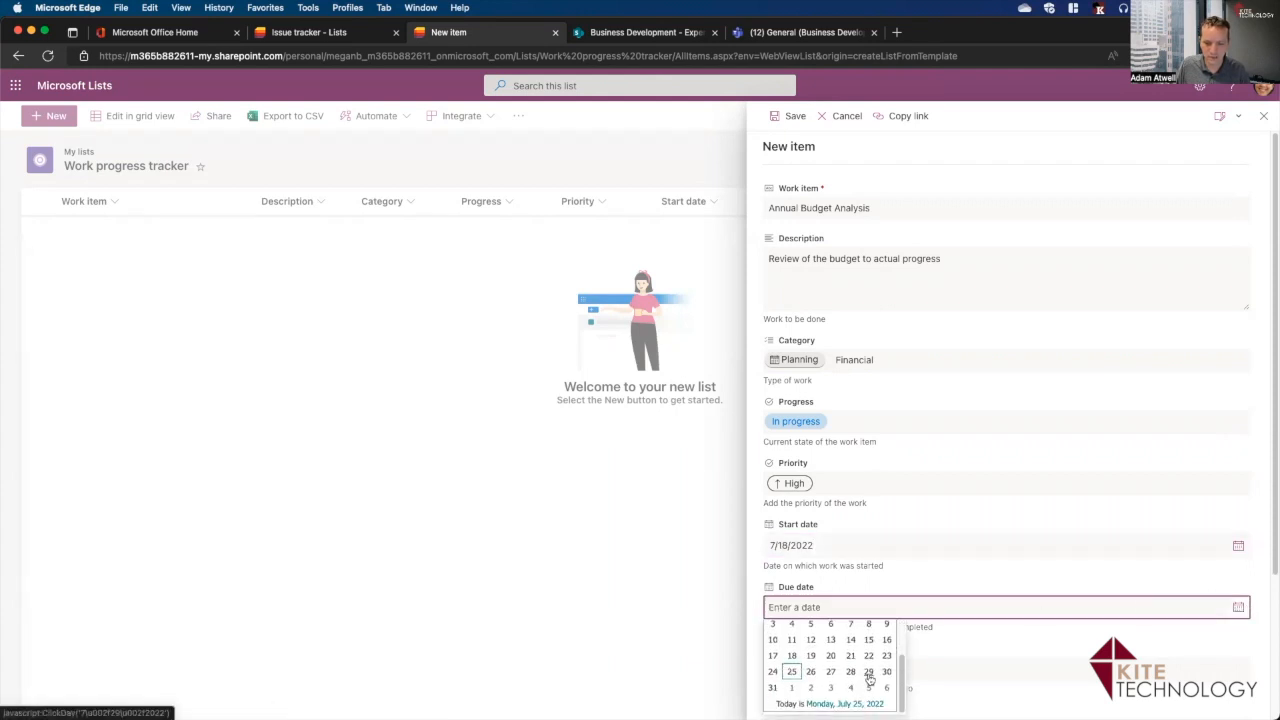
{"action": "left_click", "coordinate": [870, 678]}
{"action": "scroll", "coordinate": [1060, 600], "scroll_direction": "down", "scroll_amount": 3}
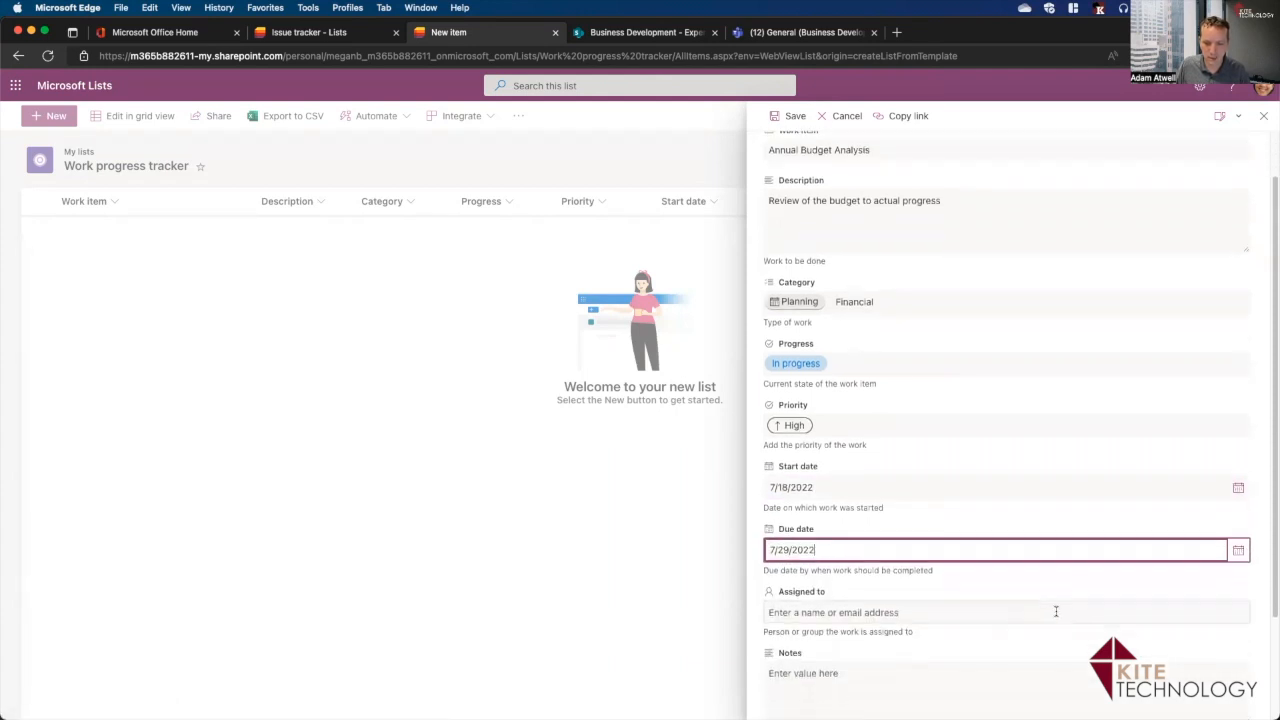
Assign the item to a colleague picked from the people suggestions.
{"action": "scroll", "coordinate": [1065, 592], "scroll_direction": "down", "scroll_amount": 1}
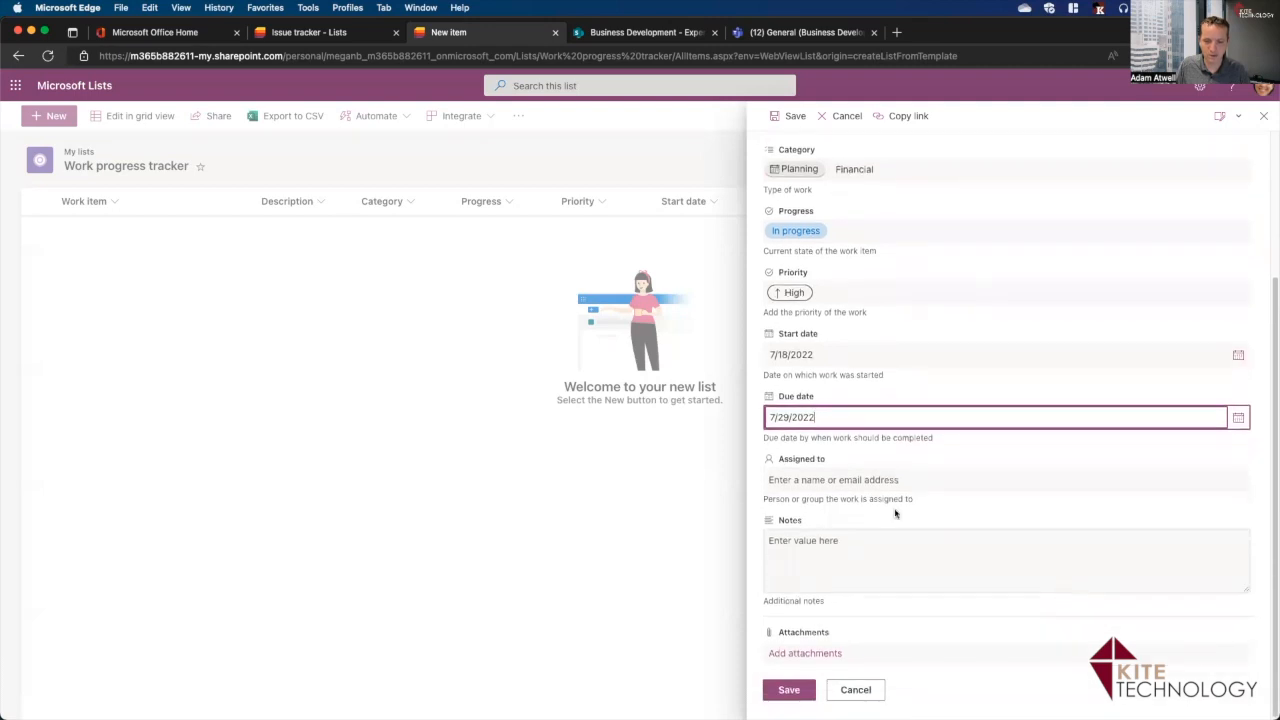
{"action": "left_click", "coordinate": [812, 480]}
{"action": "type", "text": "me"}
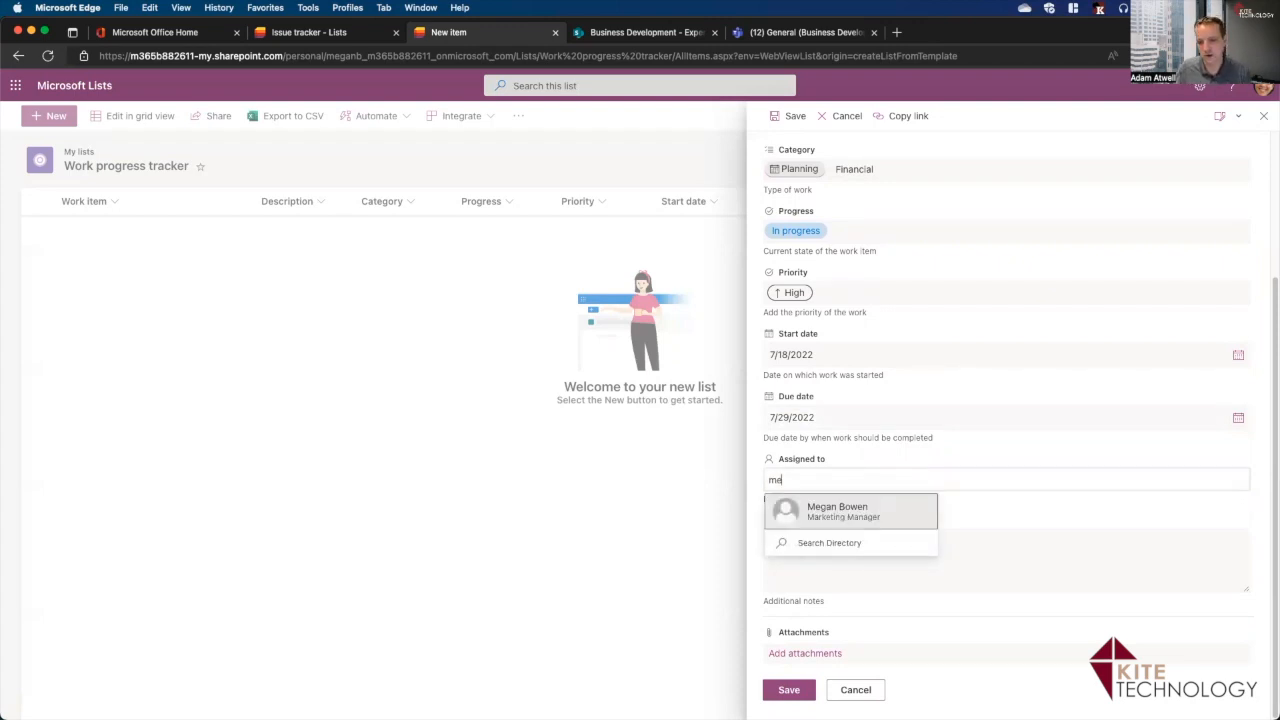
{"action": "left_click", "coordinate": [868, 519]}
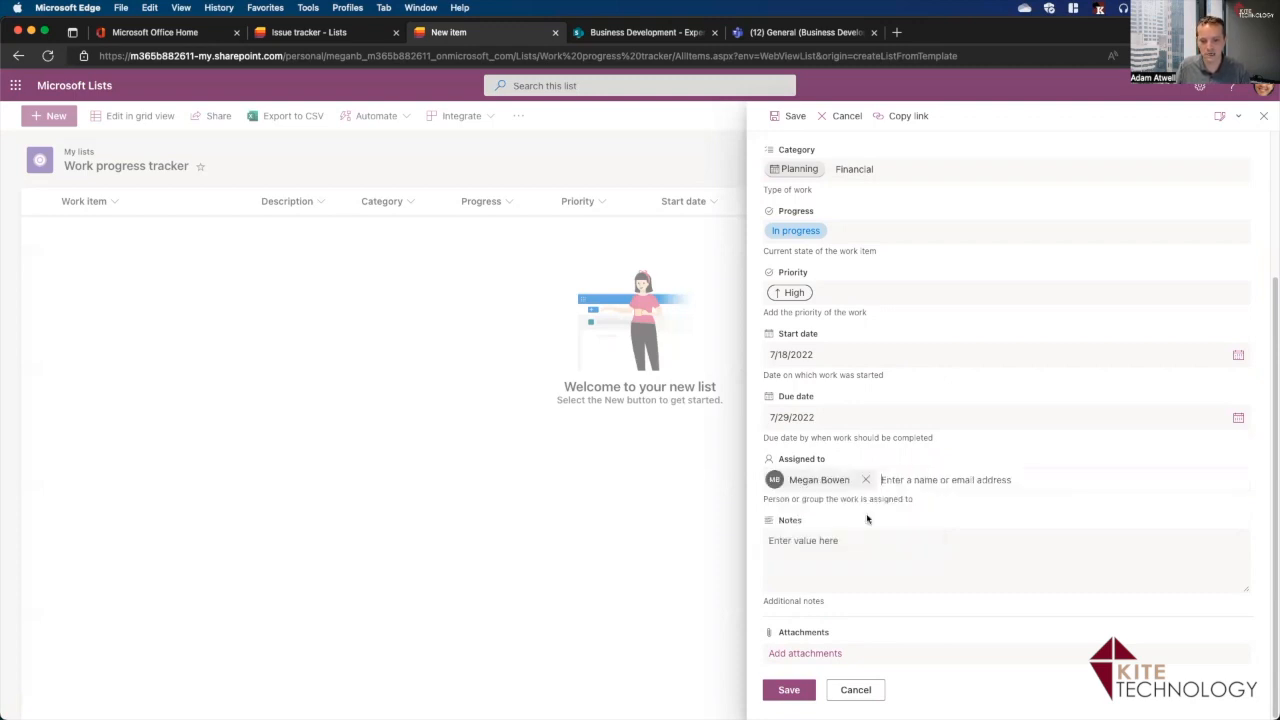
{"action": "type", "text": "a"}
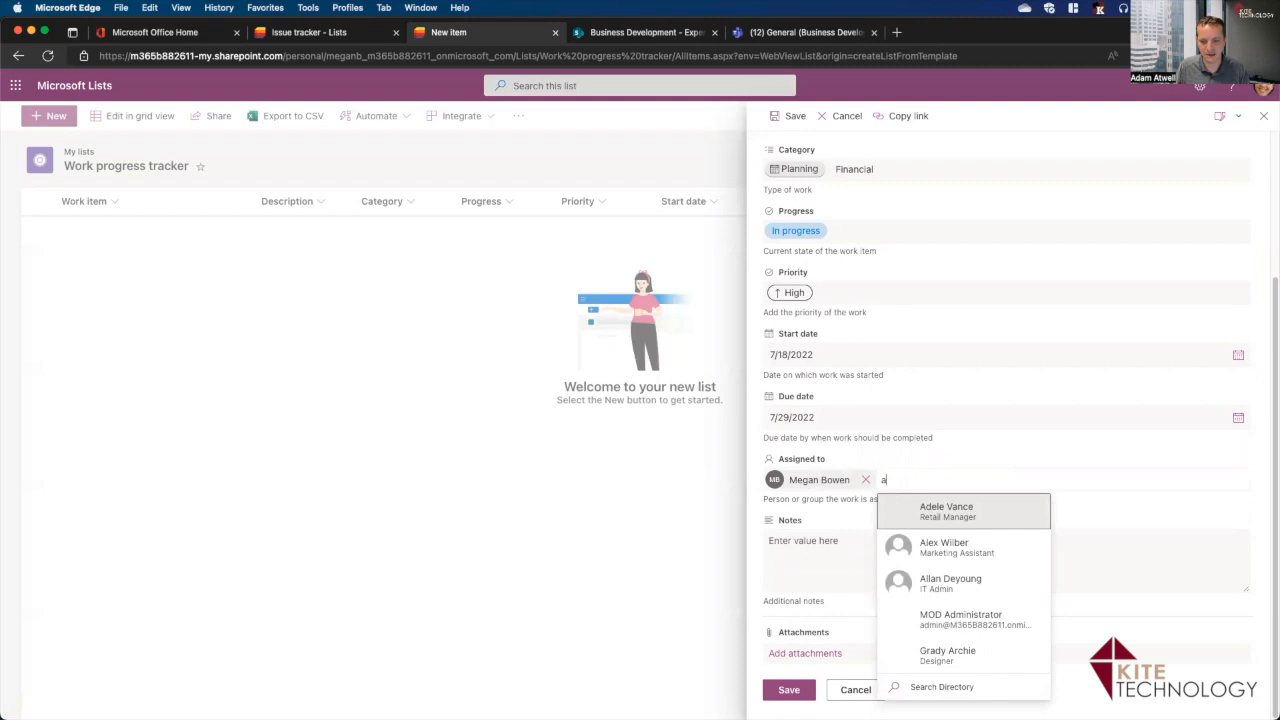
{"action": "left_click", "coordinate": [945, 520]}
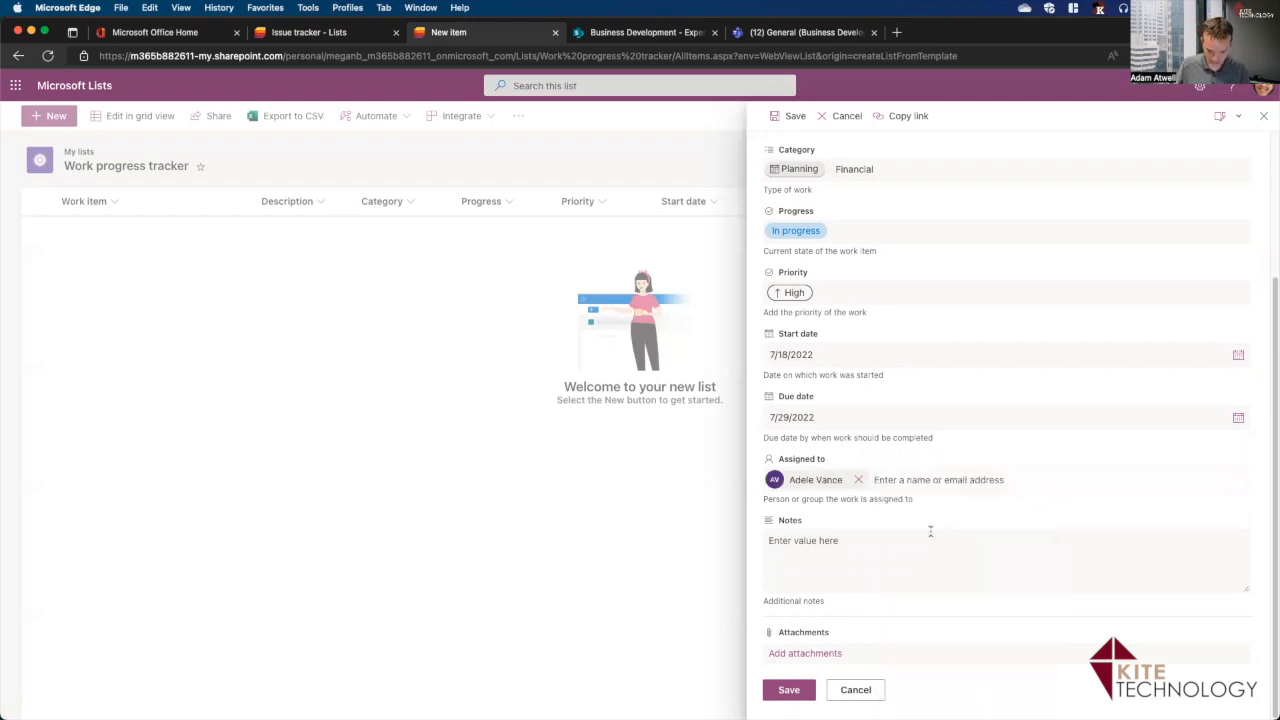
Add the note 'Please be sure to review docs on sharepoint.' and begin adding an attachment.
{"action": "left_click", "coordinate": [903, 558]}
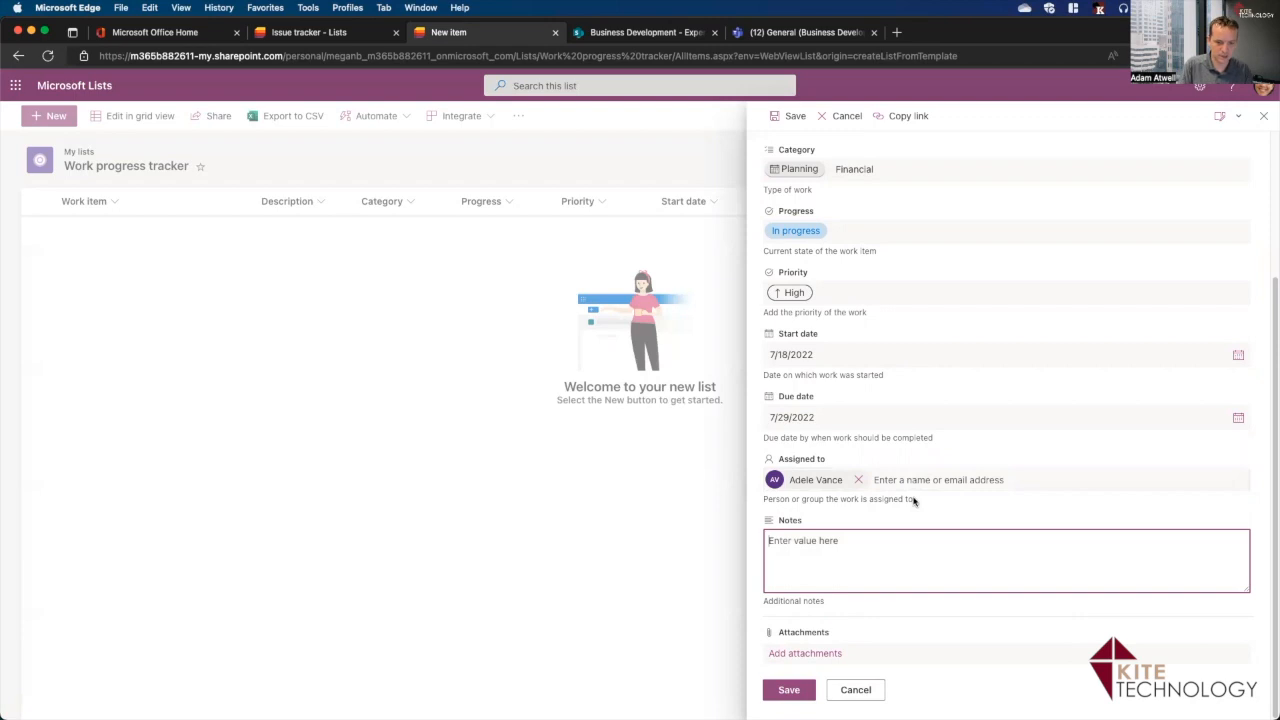
{"action": "type", "text": "Please be sure to review"}
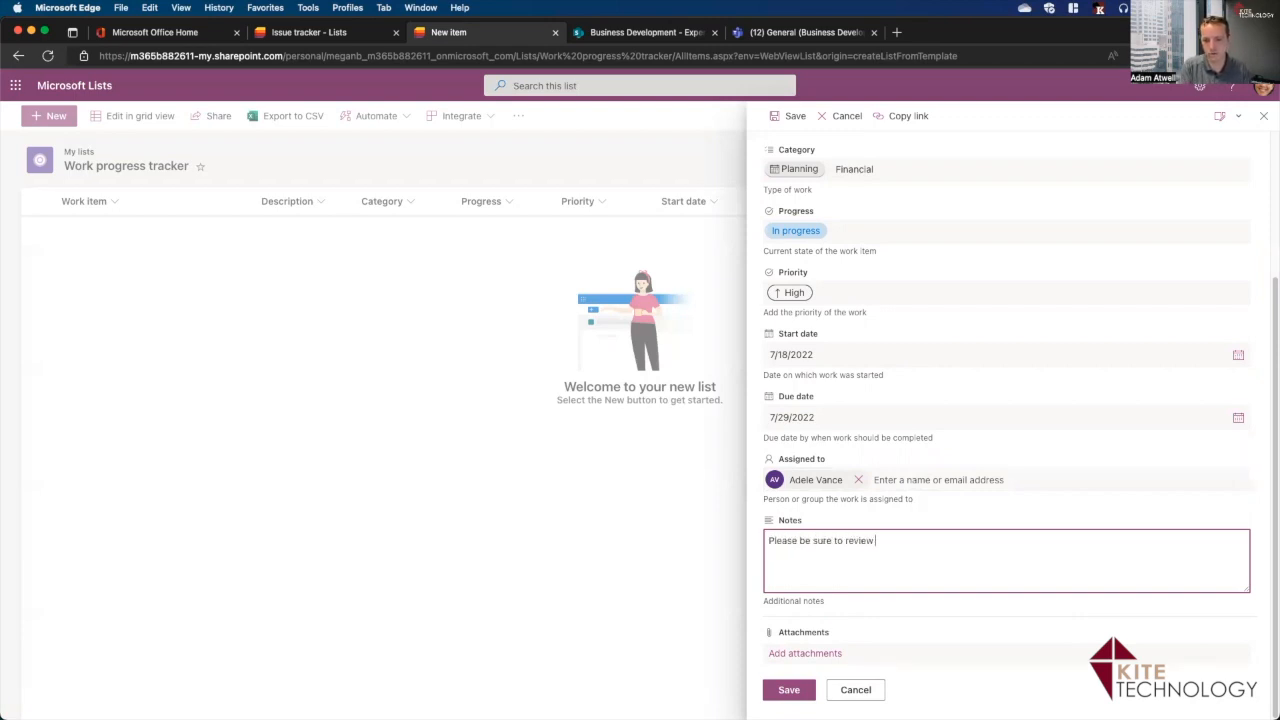
{"action": "type", "text": "sharepoint."}
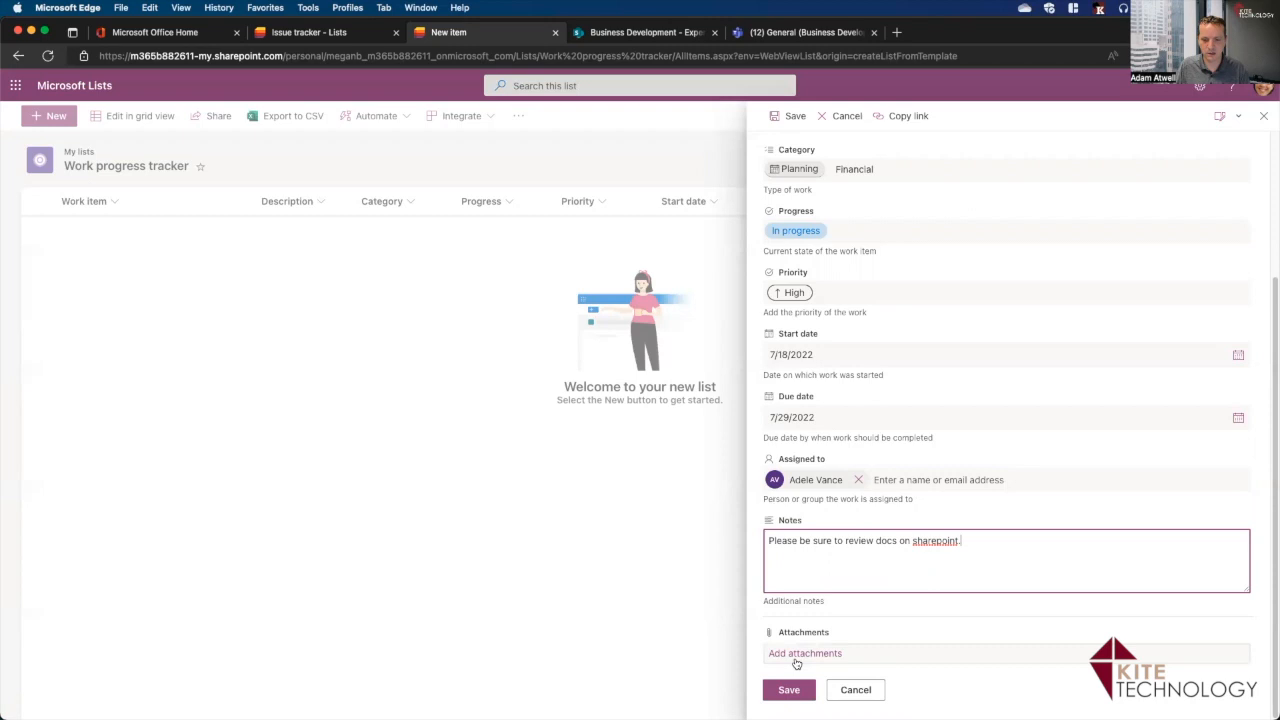
{"action": "left_click", "coordinate": [792, 654]}
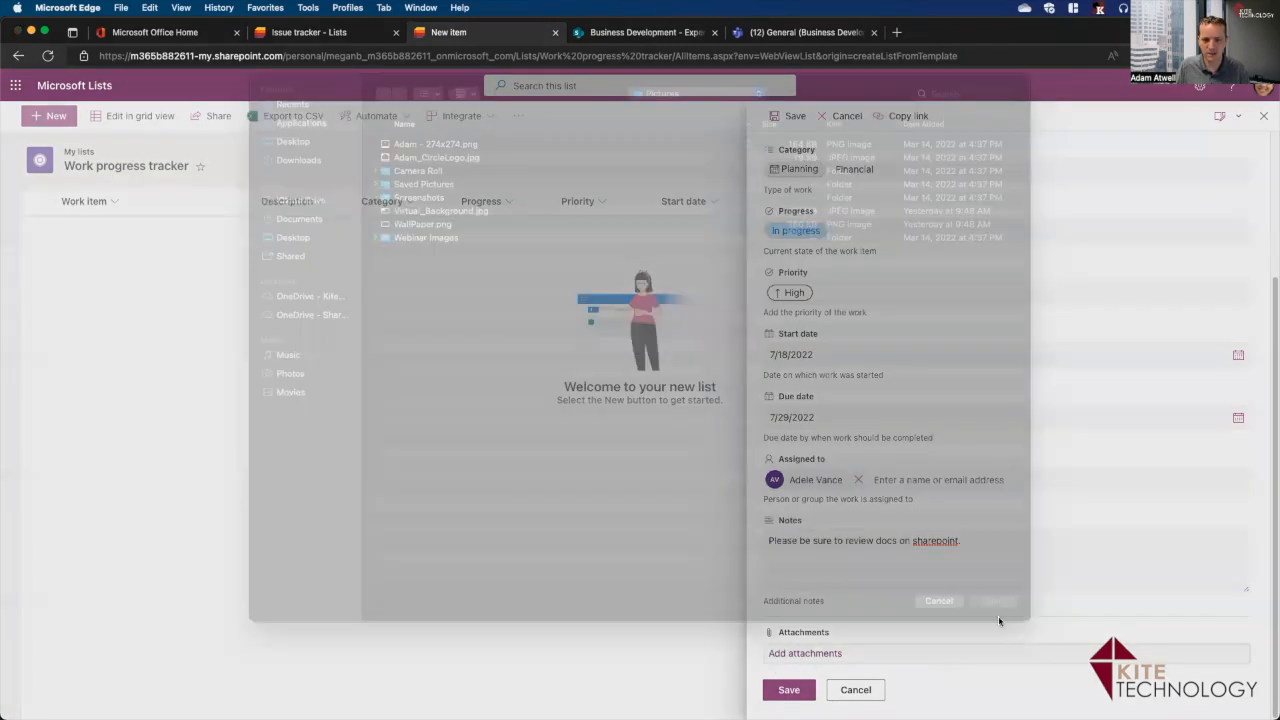
Cancel the attachment, save the Annual Budget Analysis item, and switch the list to grid editing.
{"action": "left_click", "coordinate": [940, 622]}
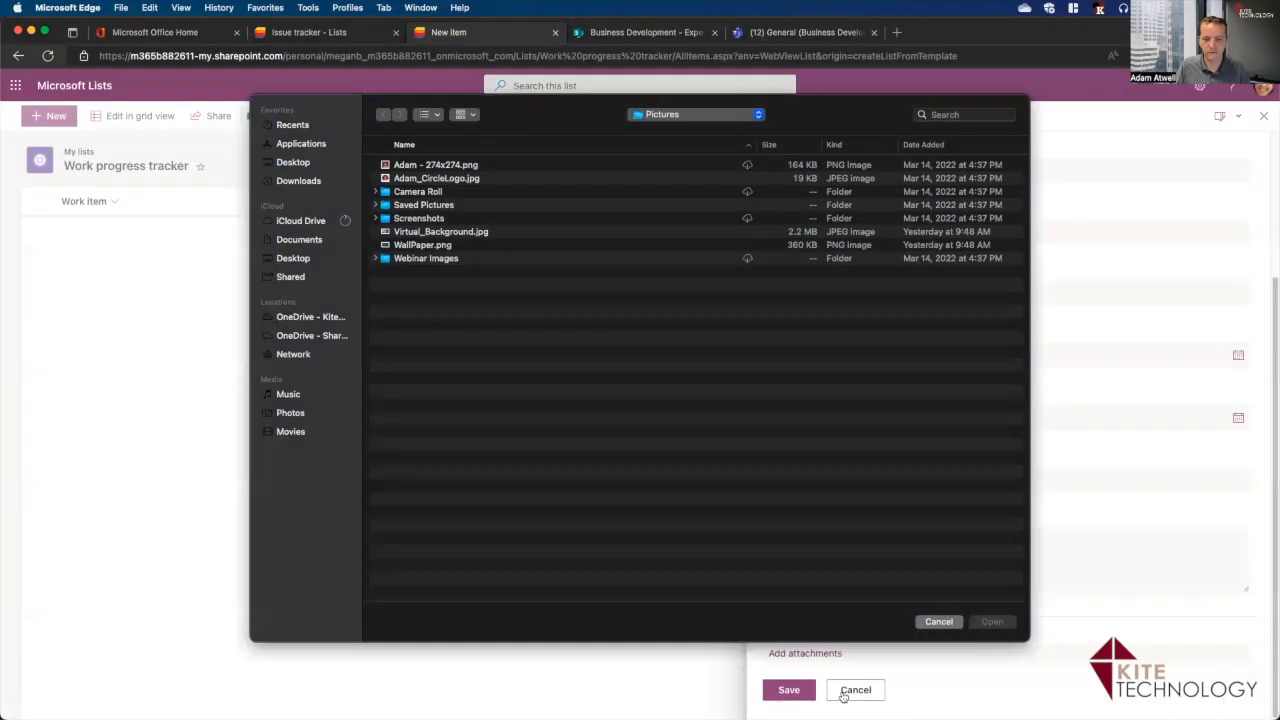
{"action": "left_click", "coordinate": [789, 690]}
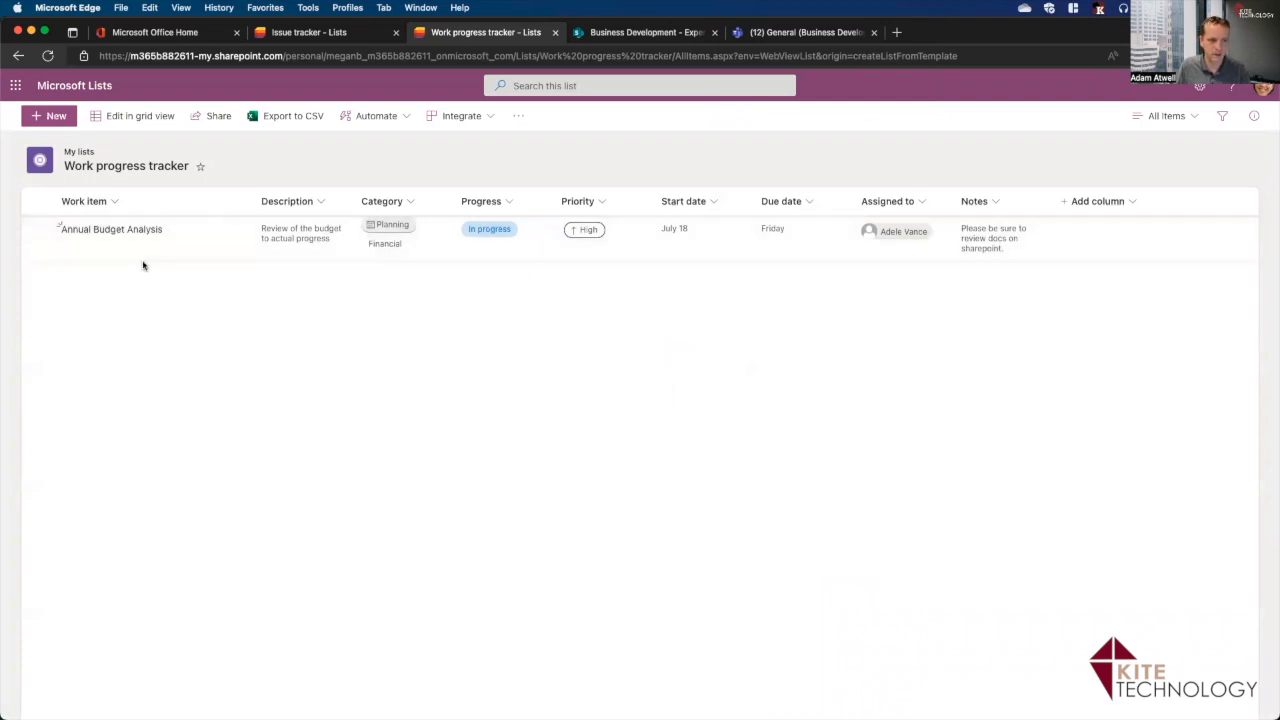
{"action": "left_click", "coordinate": [130, 117]}
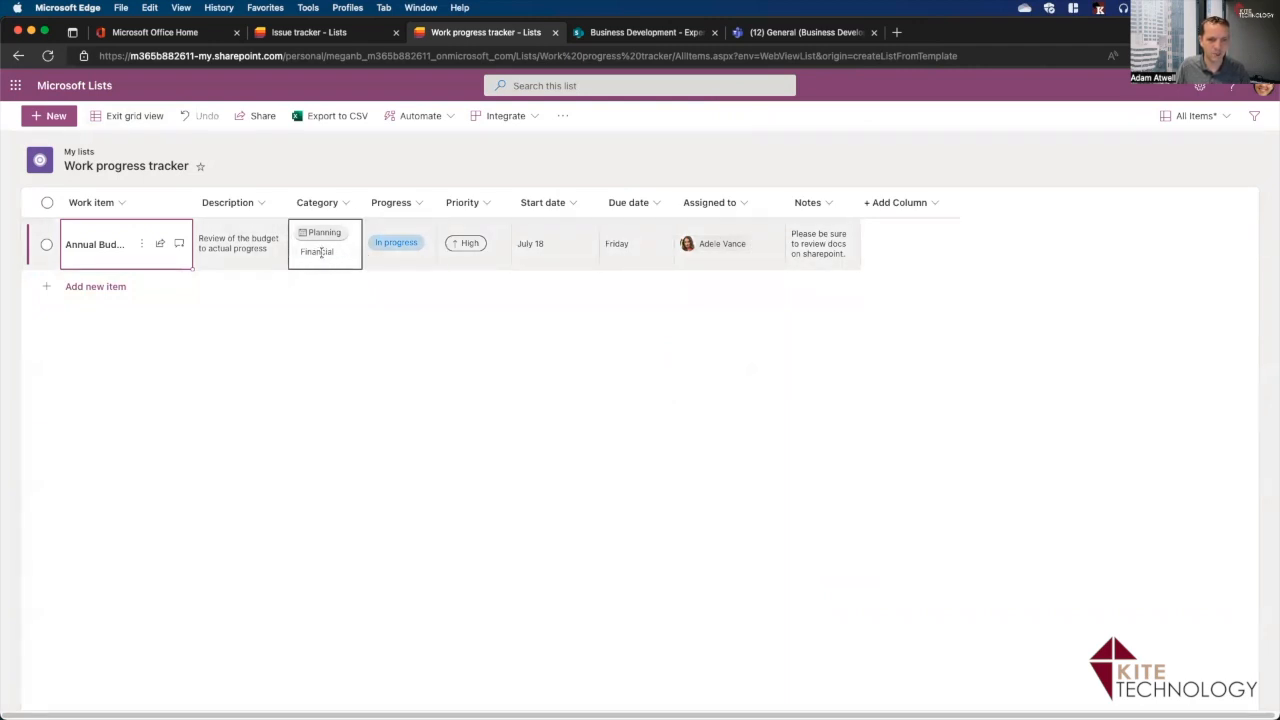
Remove Financial from the first item's categories, leaving only Planning.
{"action": "left_click", "coordinate": [321, 252]}
{"action": "left_click", "coordinate": [334, 254]}
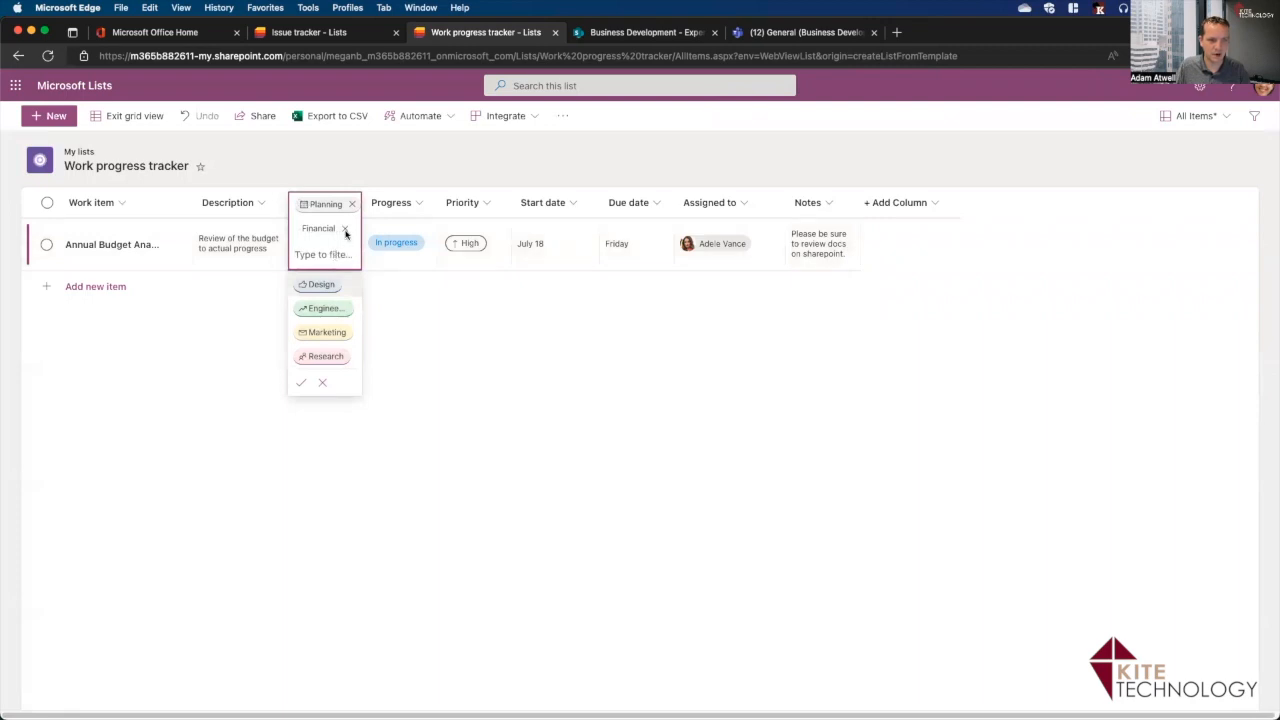
{"action": "left_click", "coordinate": [346, 233]}
{"action": "left_click", "coordinate": [302, 407]}
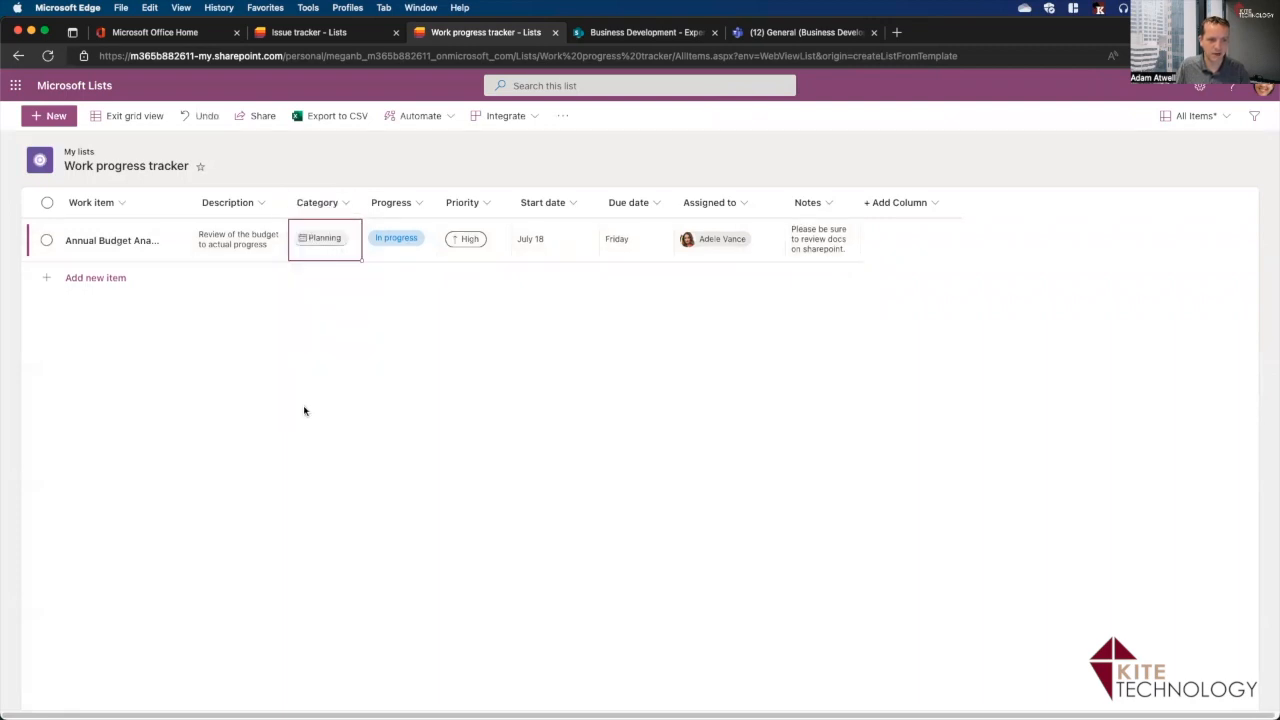
Add a new grid row with the work item 'Second Review of Budget'.
{"action": "left_click", "coordinate": [123, 281]}
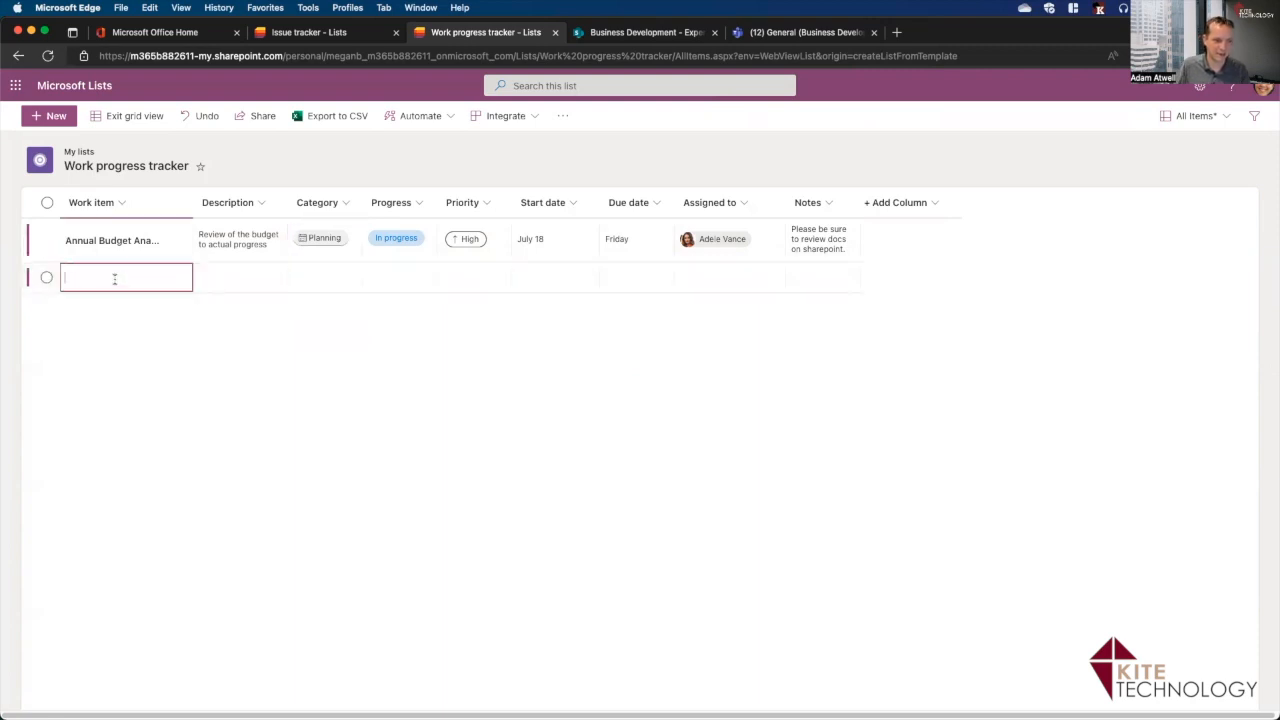
{"action": "type", "text": "Second Review of Budget"}
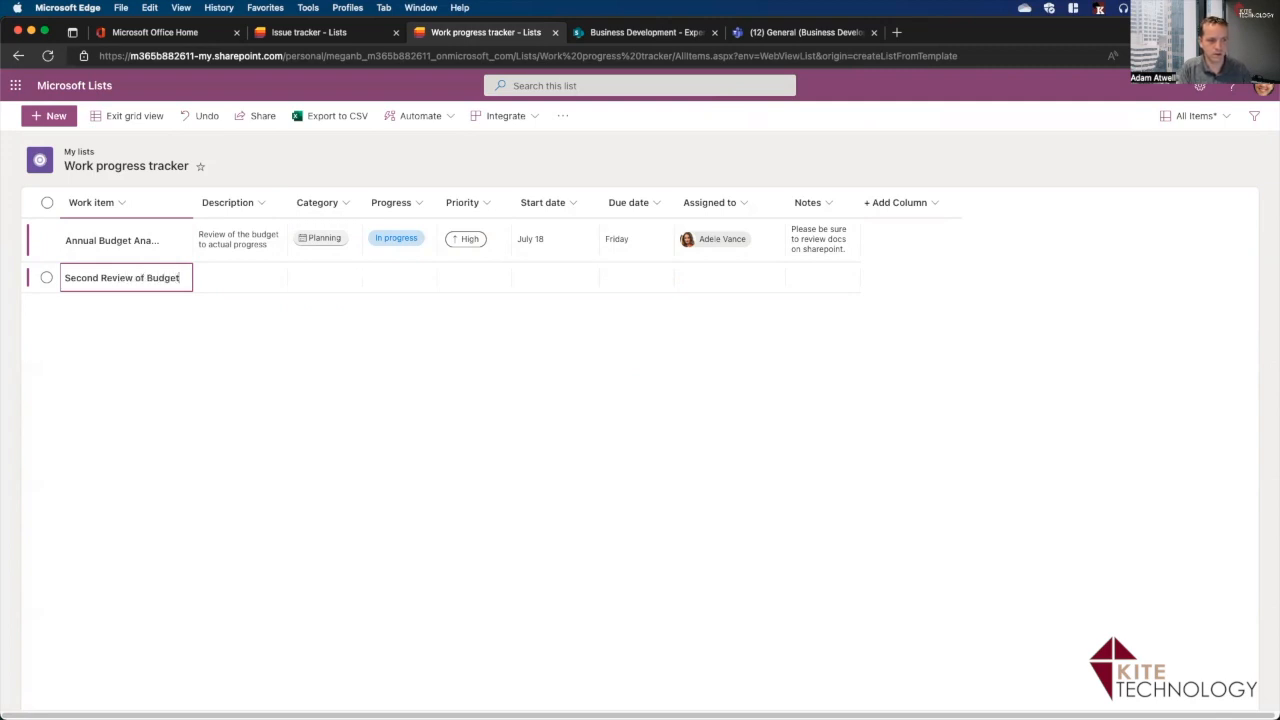
{"action": "key", "text": "Return"}
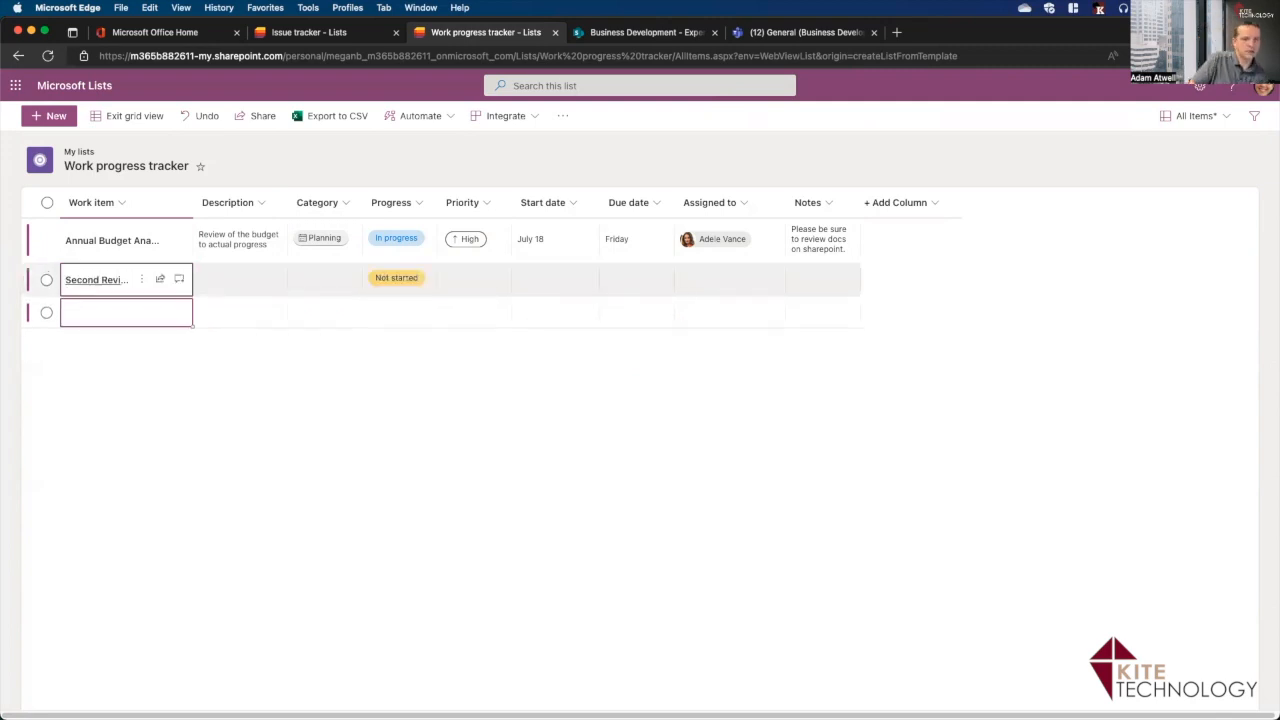
Give the Second Review of Budget item the Engineering category.
{"action": "key", "text": "Up"}
{"action": "key", "text": "Right"}
{"action": "key", "text": "Left"}
{"action": "key", "text": "Right"}
{"action": "key", "text": "Right"}
{"action": "key", "text": "Right"}
{"action": "key", "text": "Left"}
{"action": "key", "text": "Left"}
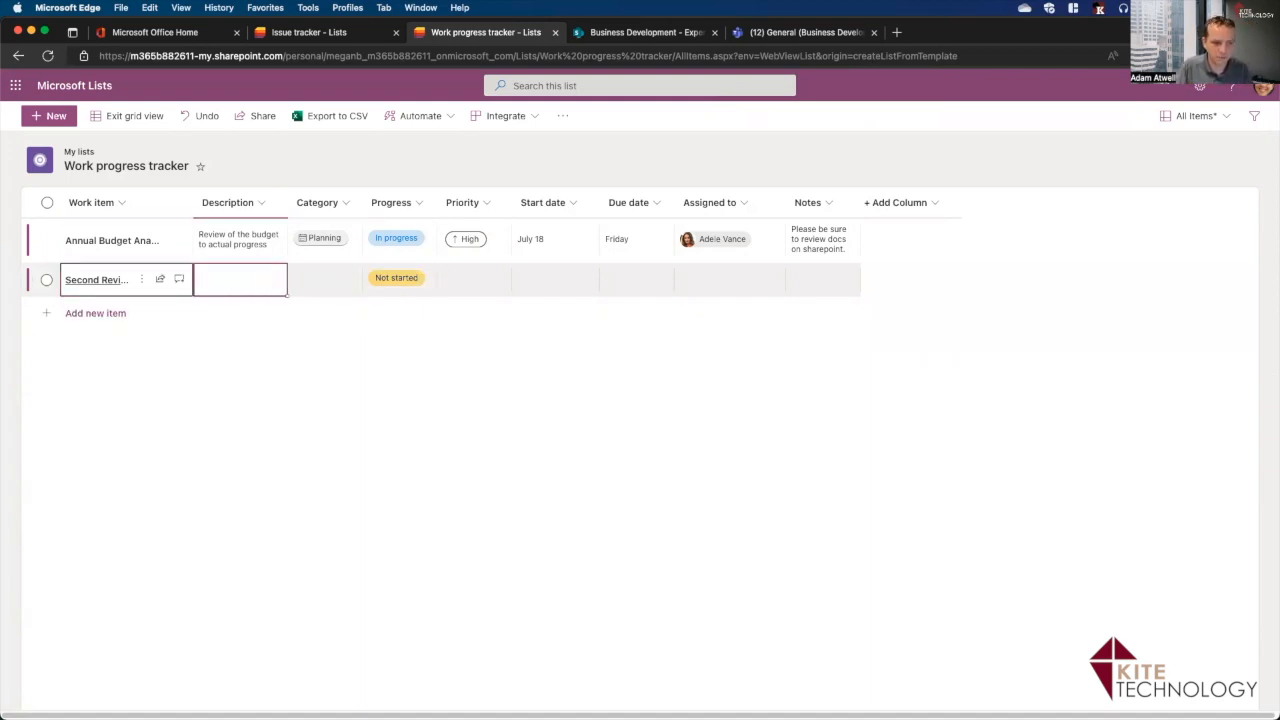
{"action": "key", "text": "Right"}
{"action": "key", "text": "Left"}
{"action": "key", "text": "Right"}
{"action": "key", "text": "Right"}
{"action": "key", "text": "Right"}
{"action": "key", "text": "Left"}
{"action": "key", "text": "Left"}
{"action": "key", "text": "Right"}
{"action": "key", "text": "Right"}
{"action": "key", "text": "Left"}
{"action": "key", "text": "Left"}
{"action": "key", "text": "Return"}
{"action": "key", "text": "Down"}
{"action": "key", "text": "Down"}
{"action": "key", "text": "Return"}
{"action": "key", "text": "Return"}
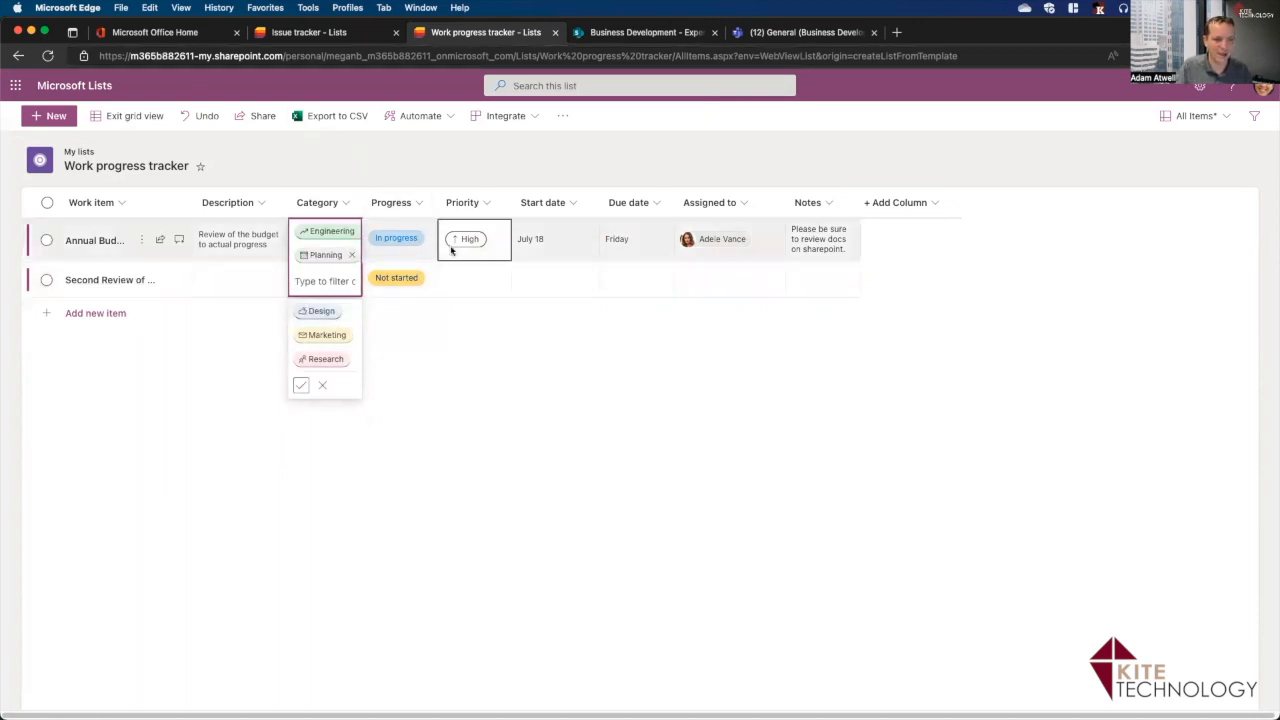
Save Engineering and Planning as the item's categories and reveal the Microsoft 365 Standards Rollout list window.
{"action": "left_click", "coordinate": [466, 284]}
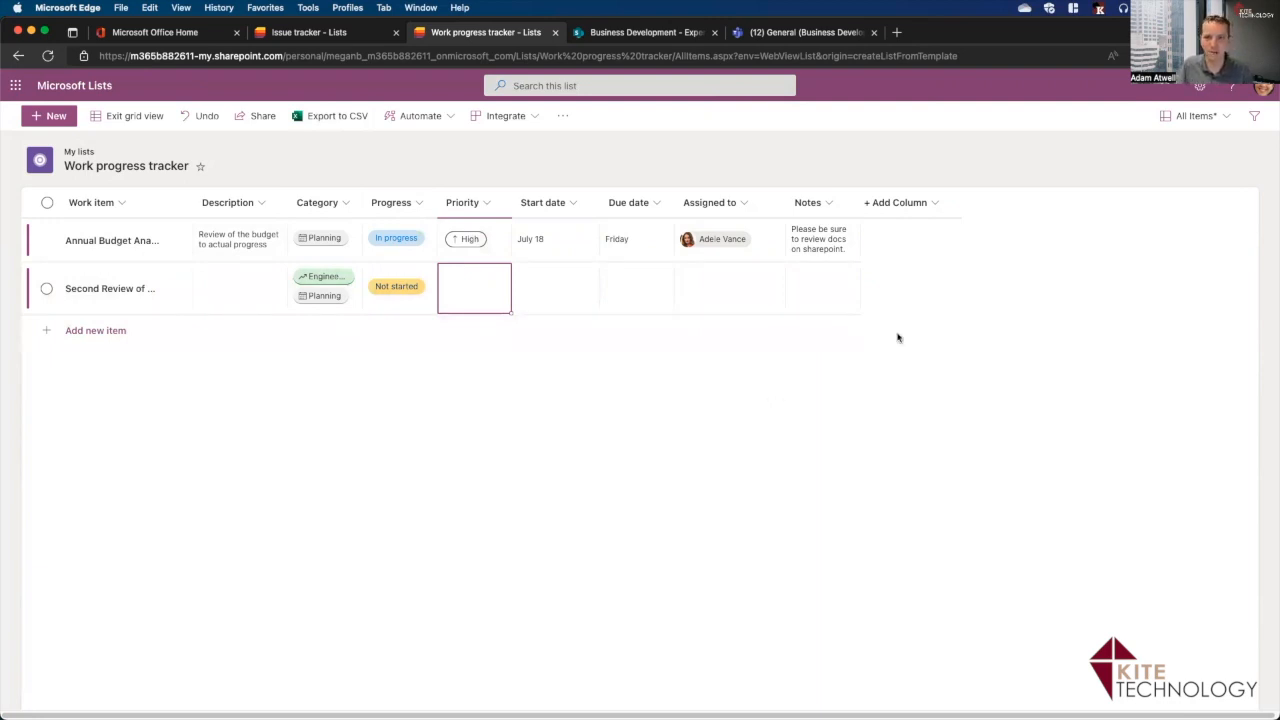
{"action": "left_click_drag", "start_coordinate": [990, 45], "coordinate": [0, 300]}
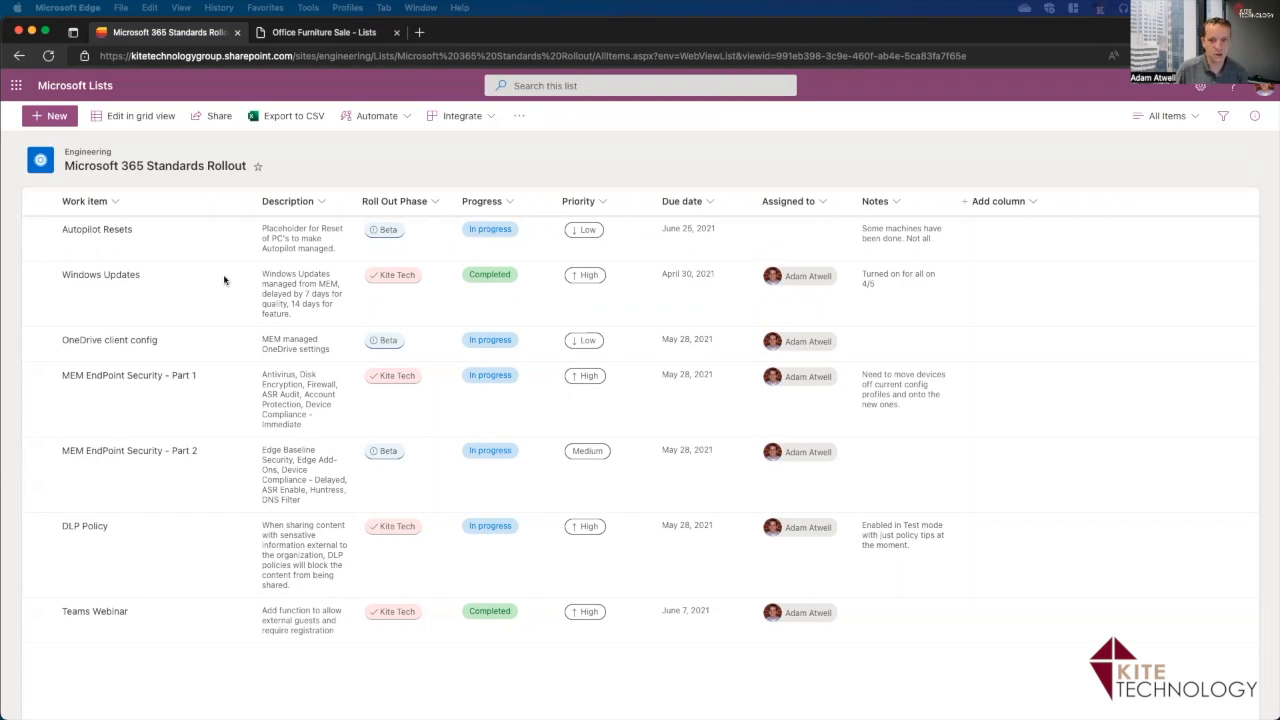
Send a colleague an organisation-editable link to the Microsoft 365 Standards Rollout list.
{"action": "left_click", "coordinate": [214, 118]}
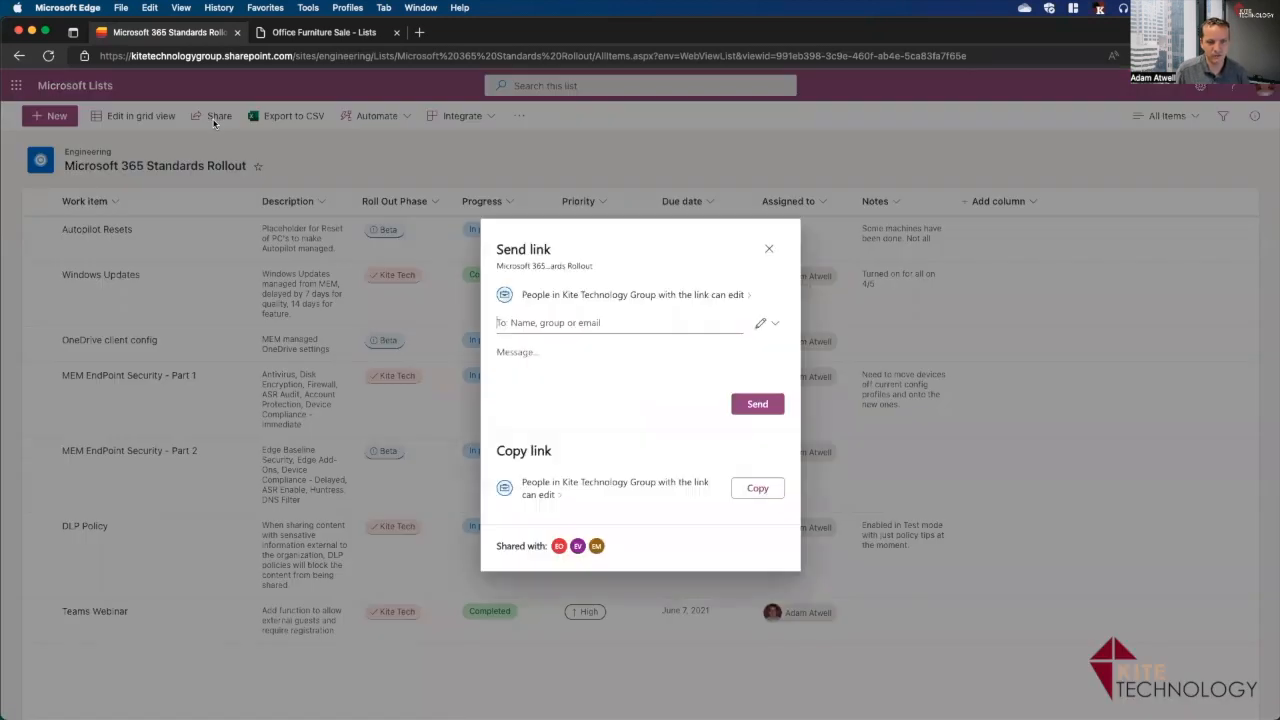
{"action": "type", "text": "jas"}
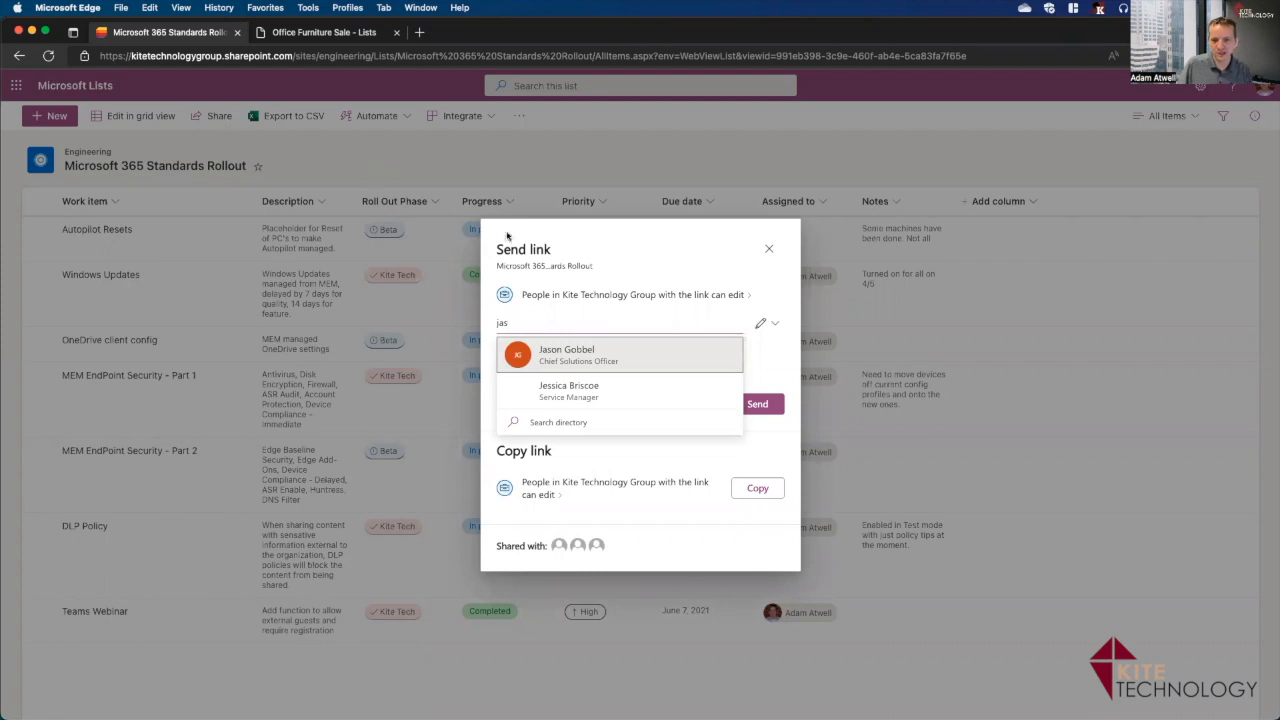
{"action": "left_click", "coordinate": [611, 354]}
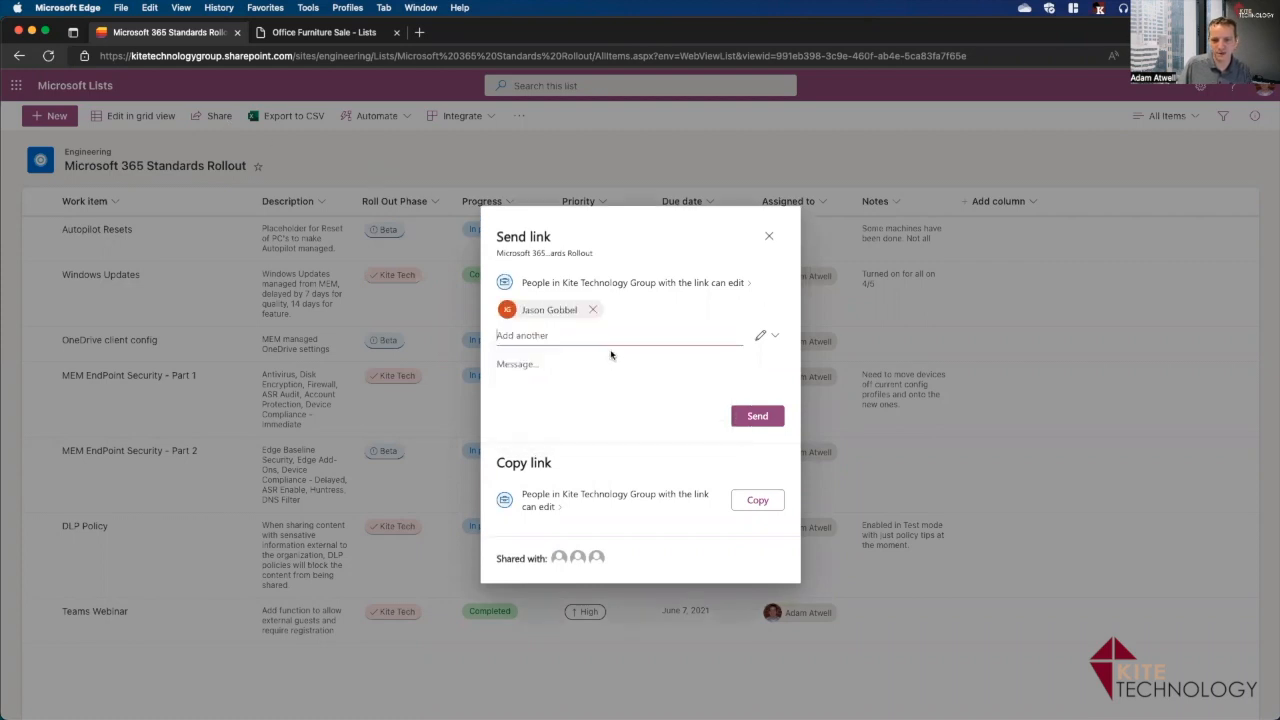
{"action": "left_click", "coordinate": [758, 416]}
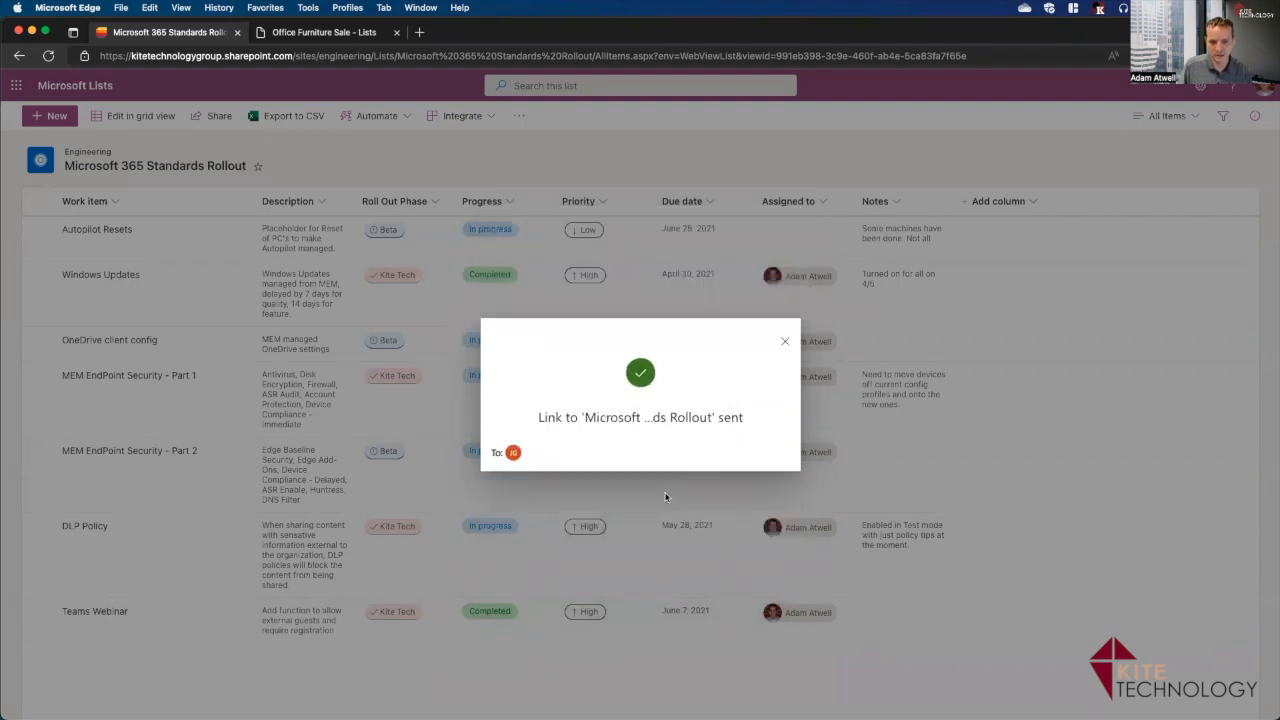
{"action": "left_click", "coordinate": [786, 342]}
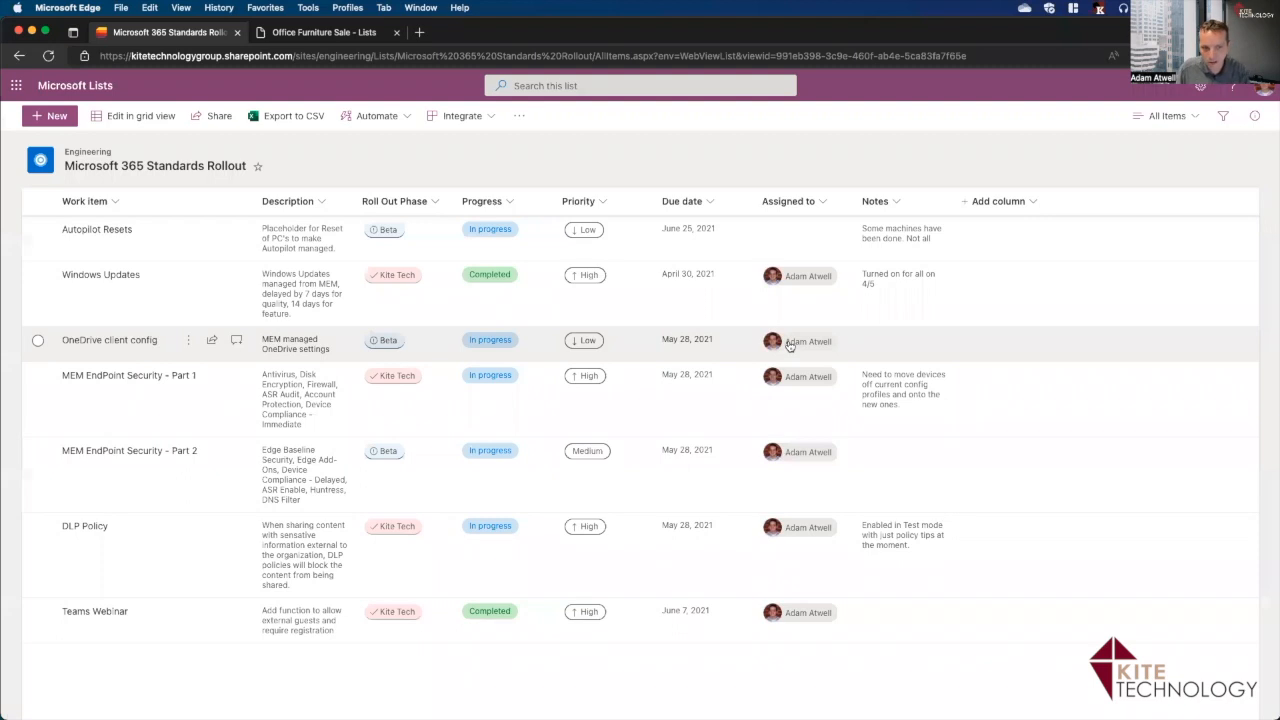
Add a dark purple Pre-Alpha choice to the Roll Out Phase Choice column and save.
{"action": "mouse_move", "coordinate": [790, 344]}
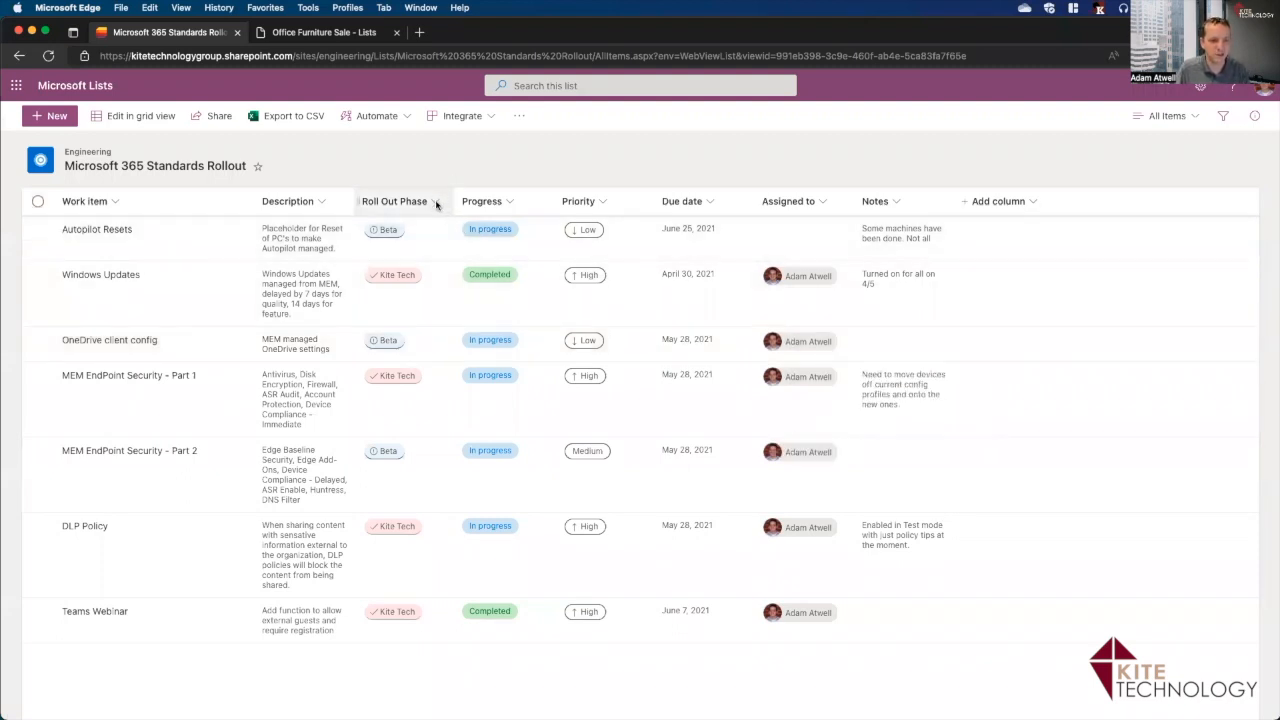
{"action": "left_click", "coordinate": [436, 204]}
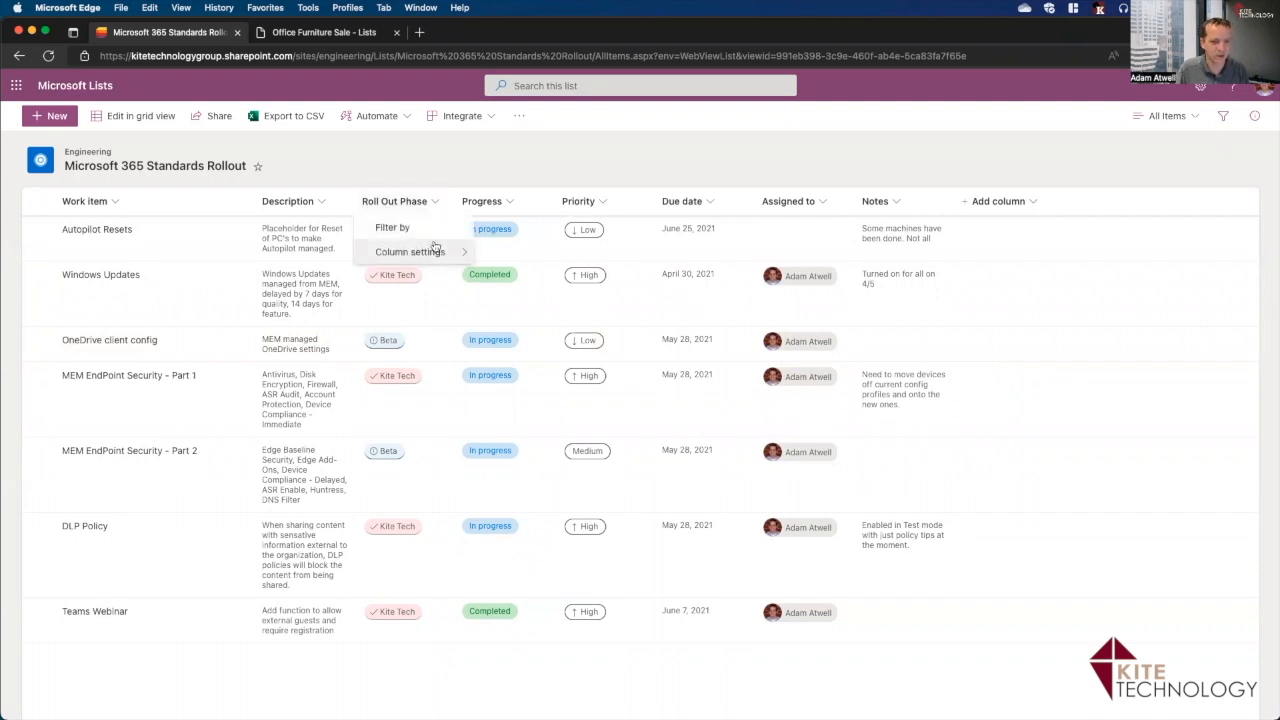
{"action": "mouse_move", "coordinate": [432, 252]}
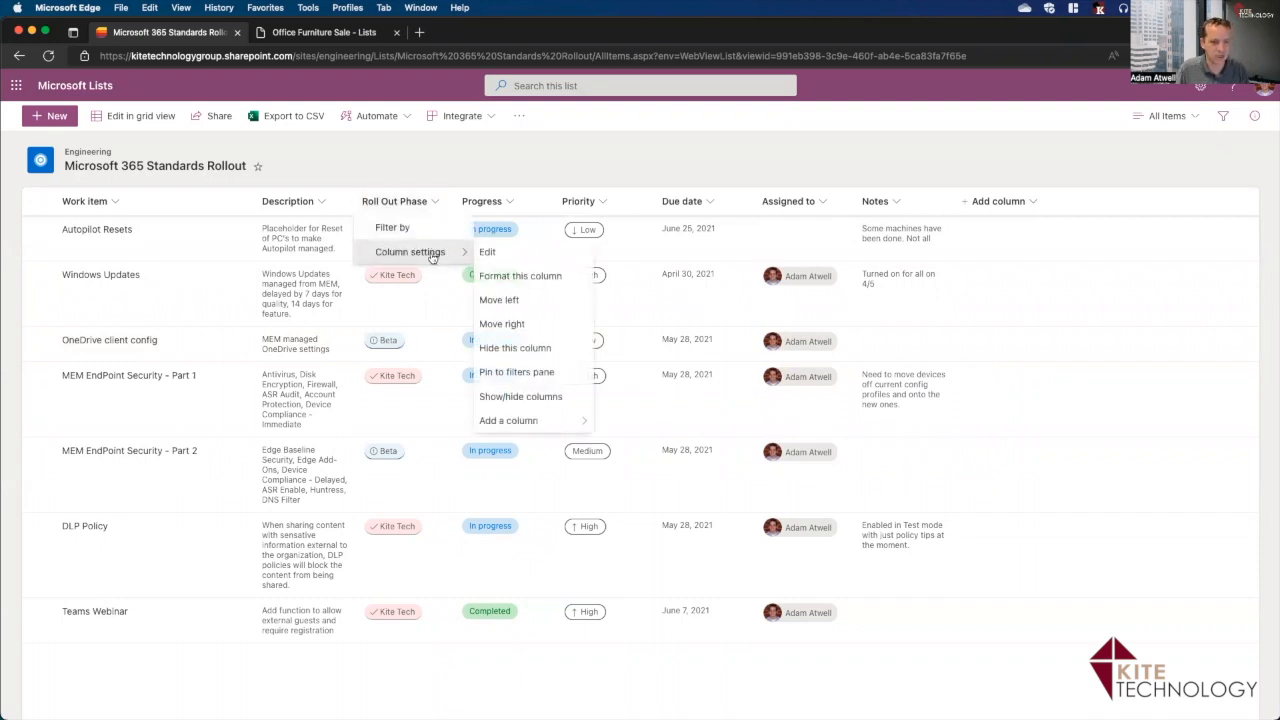
{"action": "left_click", "coordinate": [489, 256]}
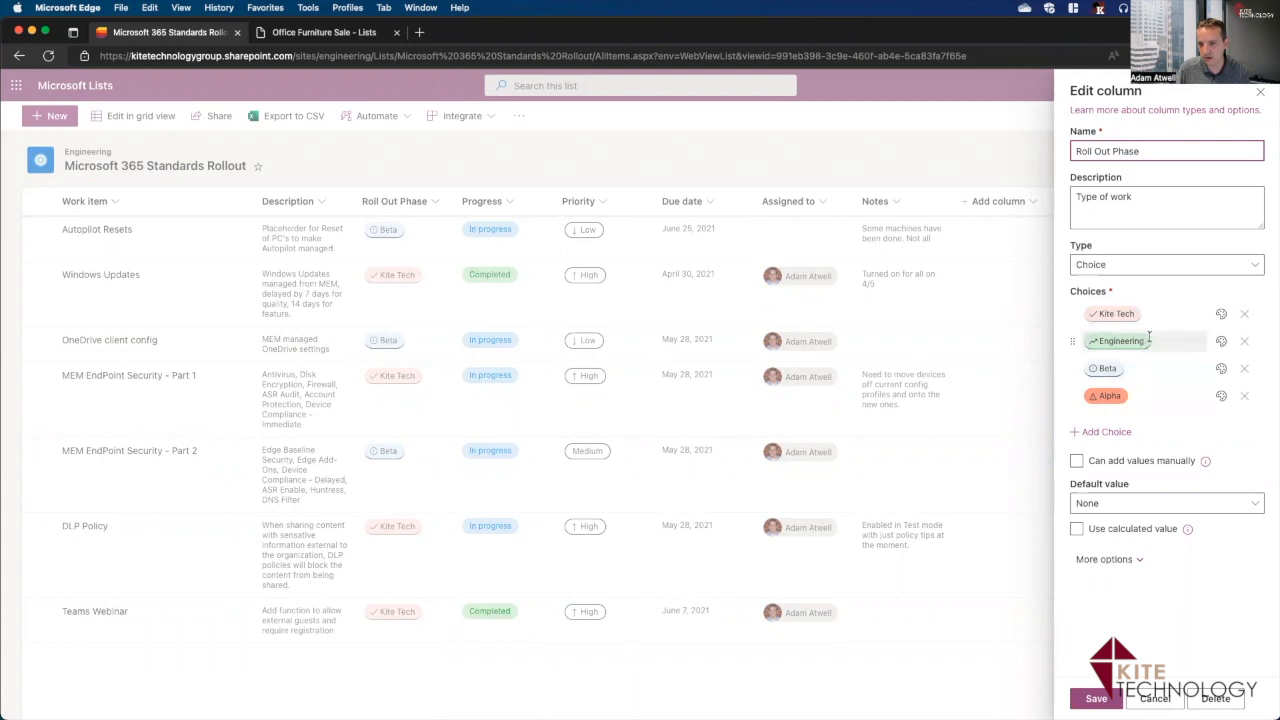
{"action": "left_click", "coordinate": [1107, 431]}
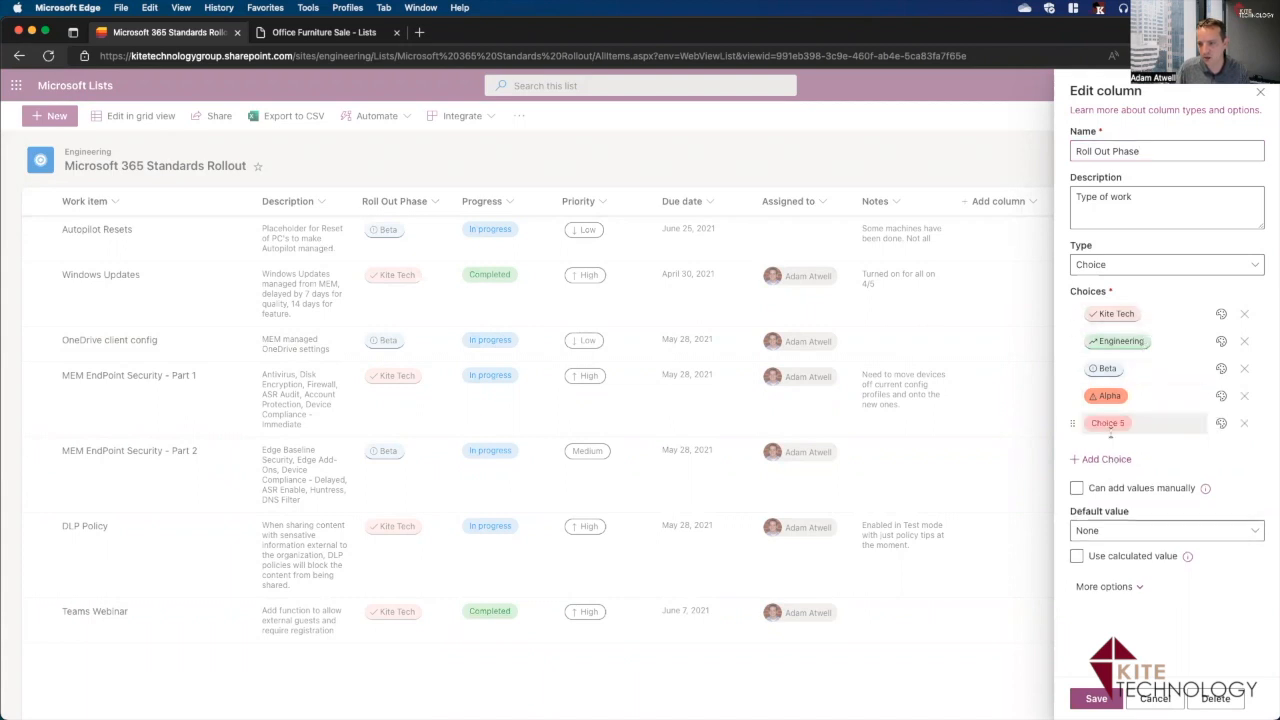
{"action": "left_click", "coordinate": [1125, 425]}
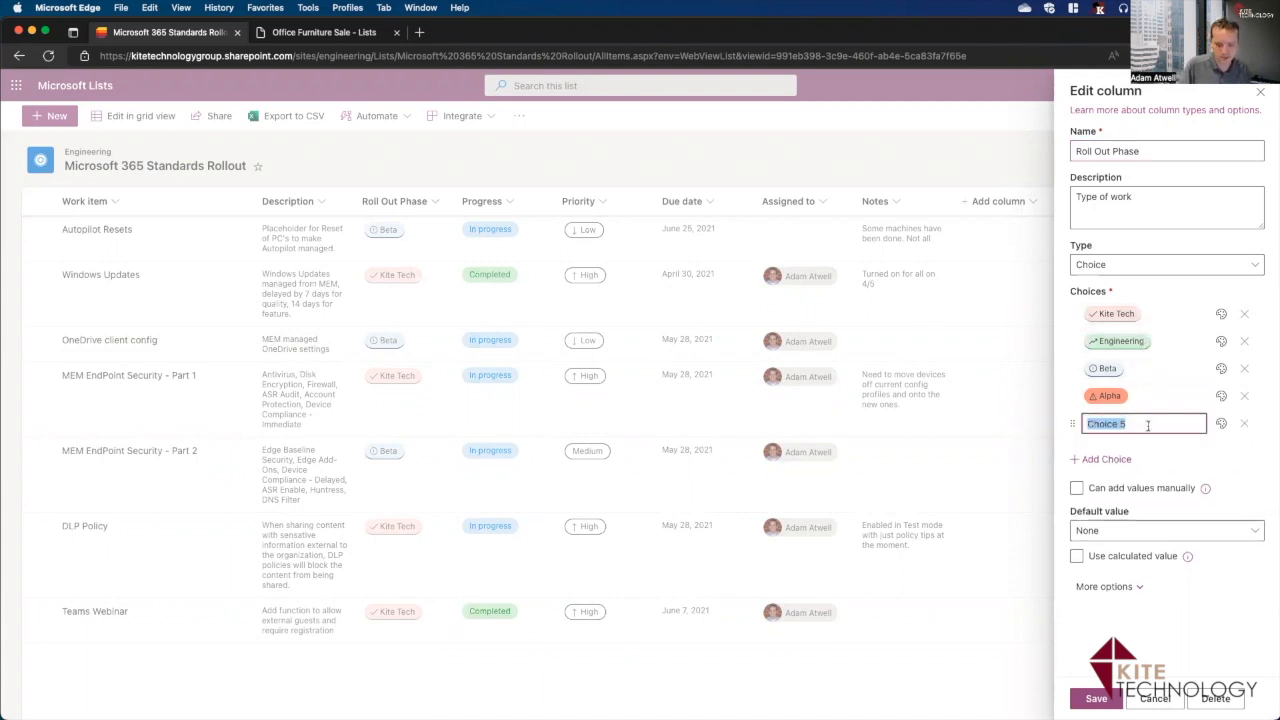
{"action": "type", "text": "Pre-Alpha"}
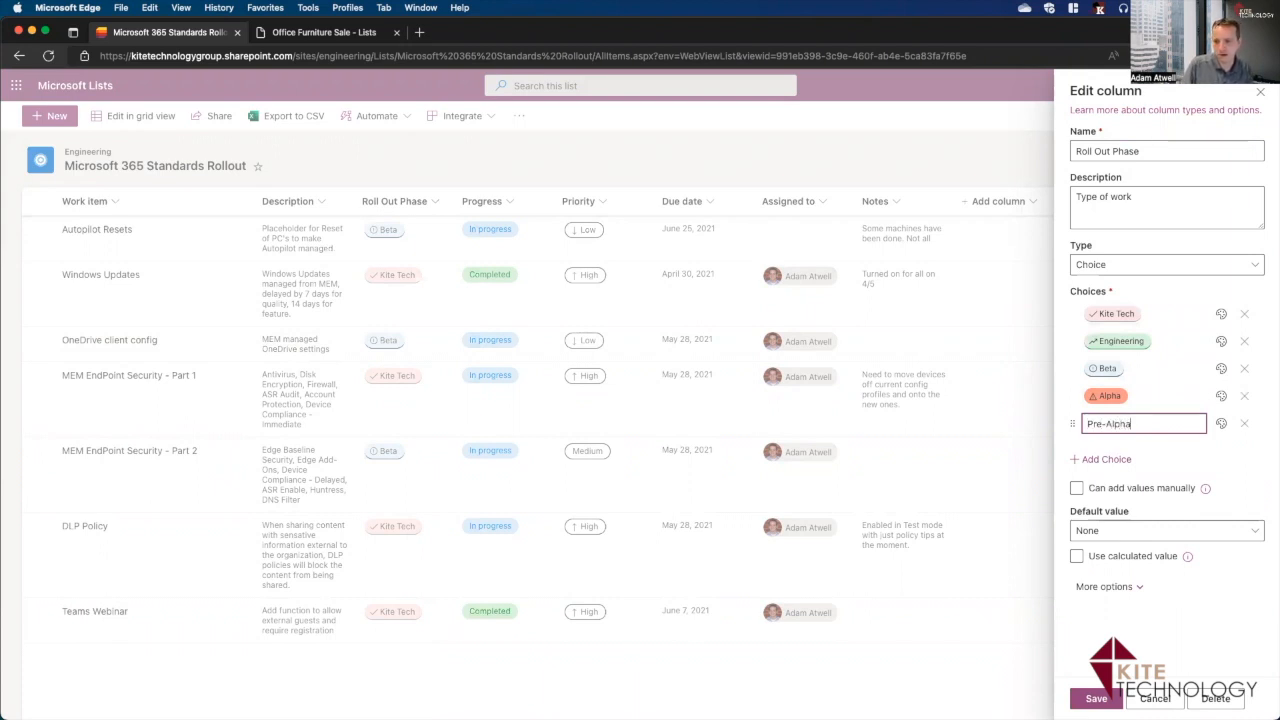
{"action": "left_click", "coordinate": [1221, 424]}
{"action": "left_click", "coordinate": [1181, 519]}
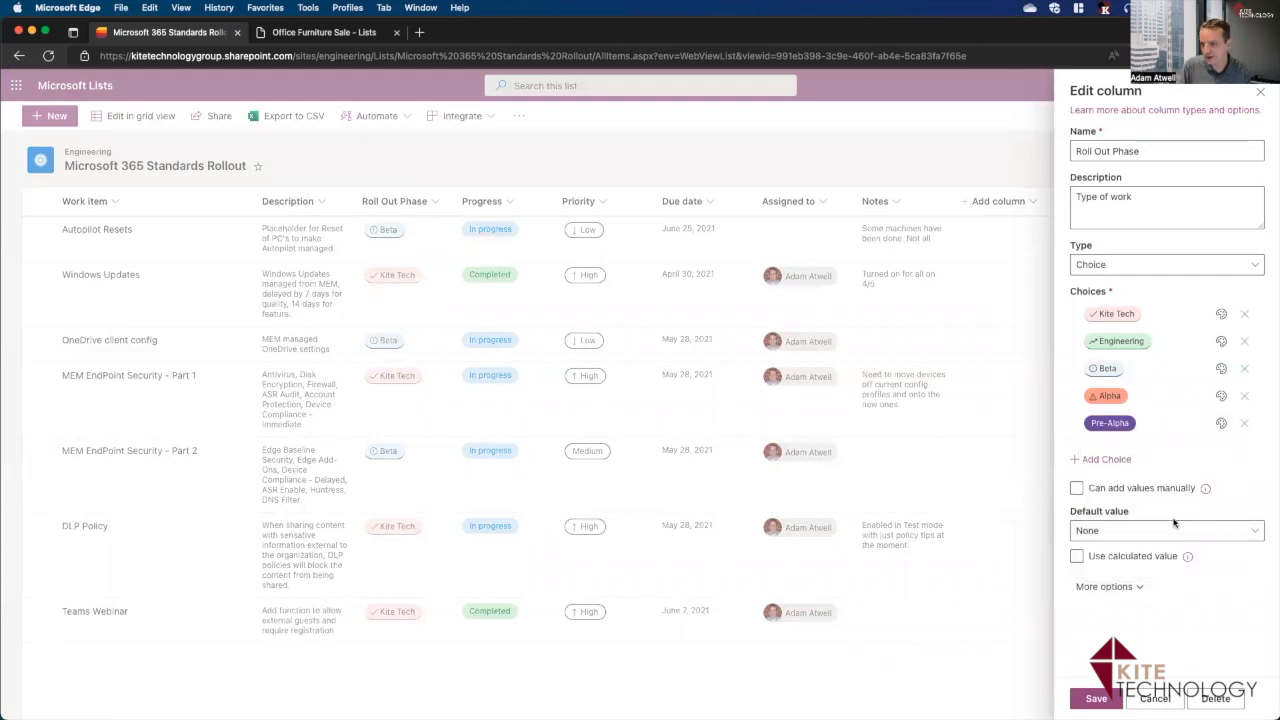
{"action": "left_click", "coordinate": [1199, 266]}
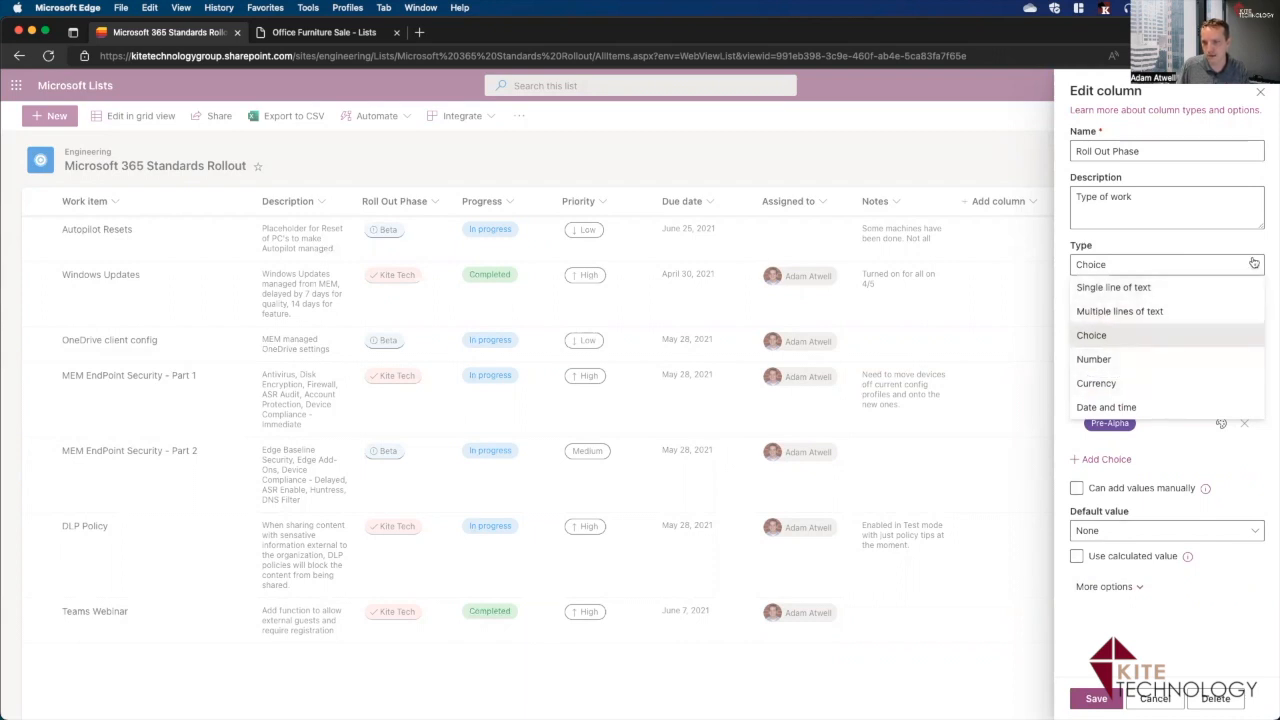
{"action": "left_click", "coordinate": [1185, 335]}
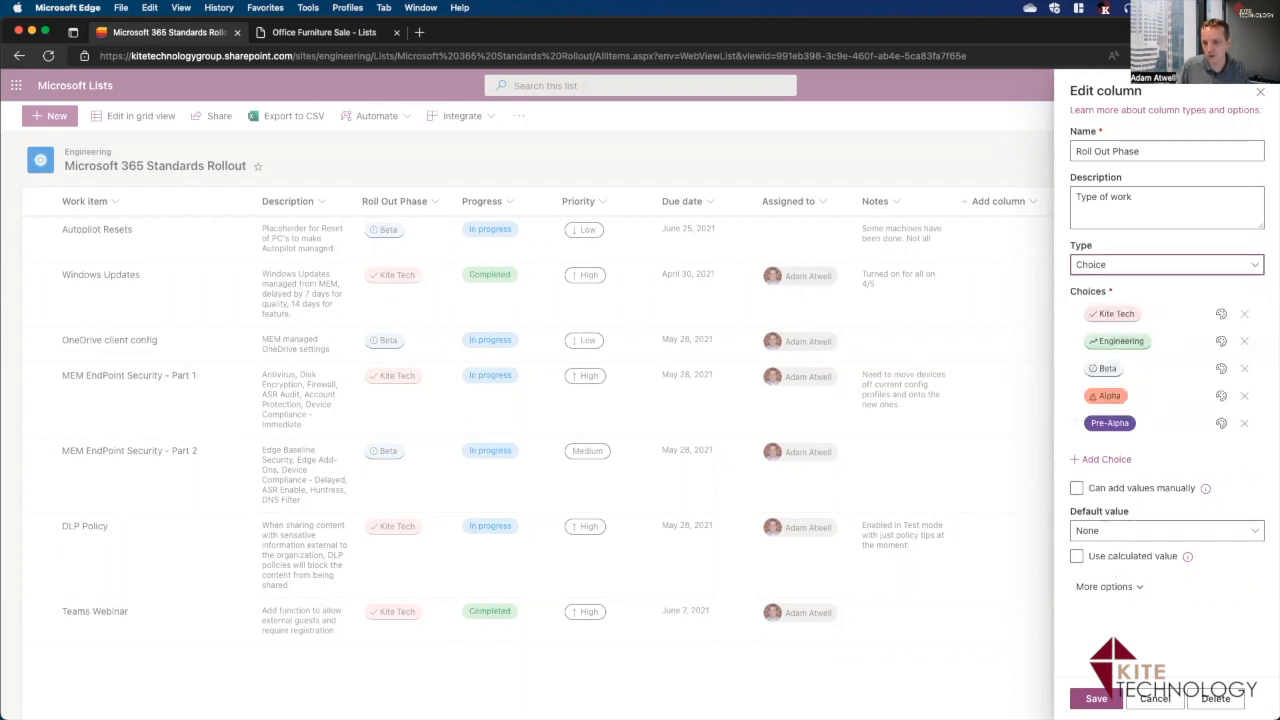
{"action": "left_click", "coordinate": [1096, 698]}
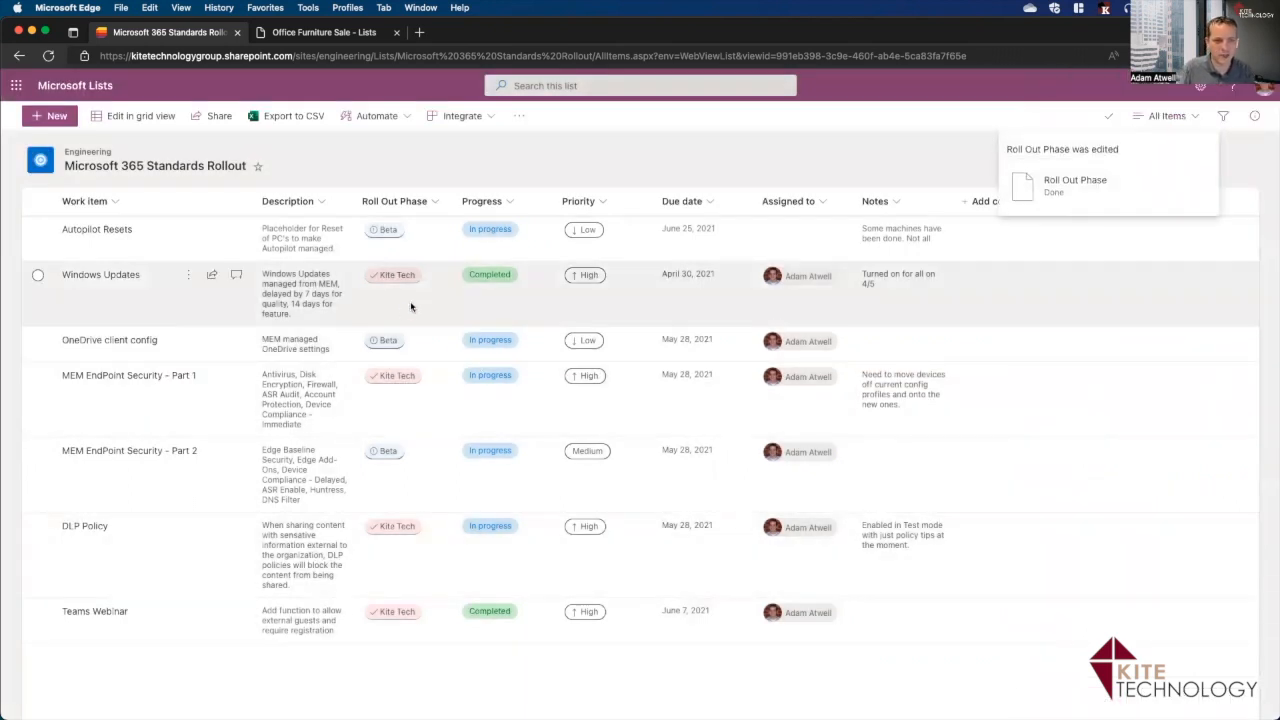
In grid view, set Windows Updates' Roll Out Phase to Kite Tech plus Pre-Alpha and save.
{"action": "left_click", "coordinate": [400, 278]}
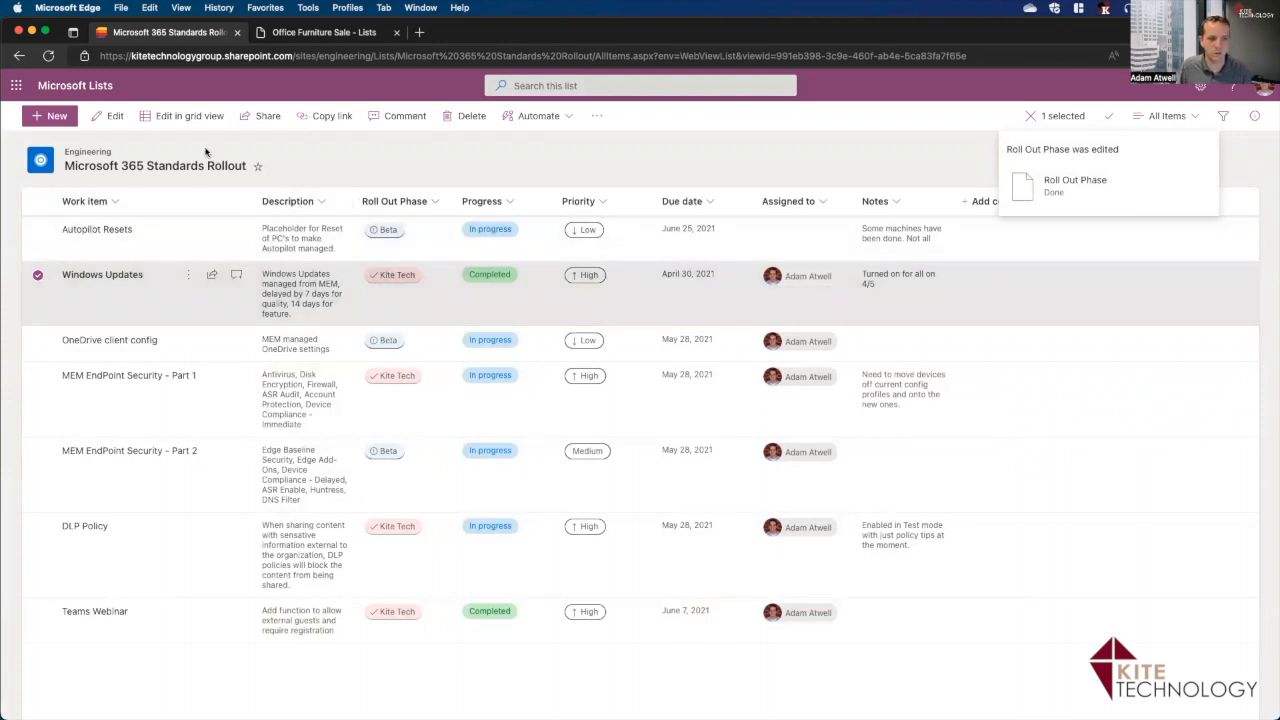
{"action": "left_click", "coordinate": [184, 117]}
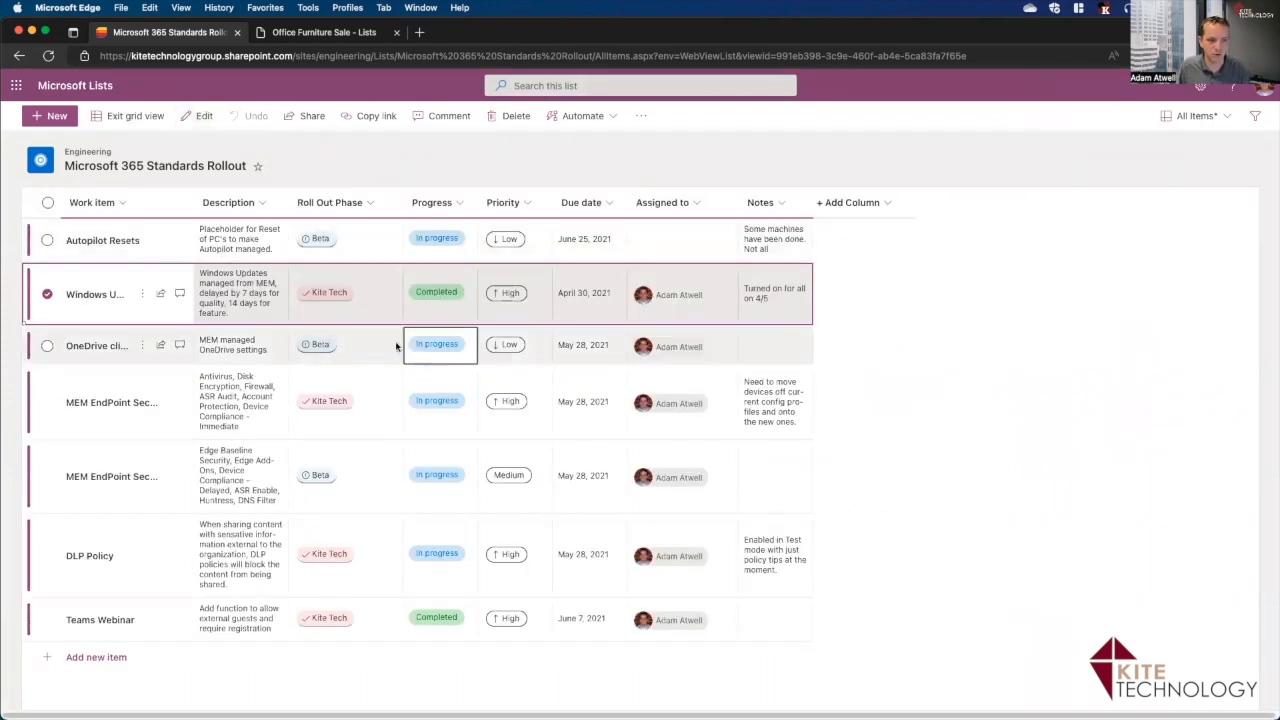
{"action": "left_click", "coordinate": [381, 307]}
{"action": "left_click", "coordinate": [368, 311]}
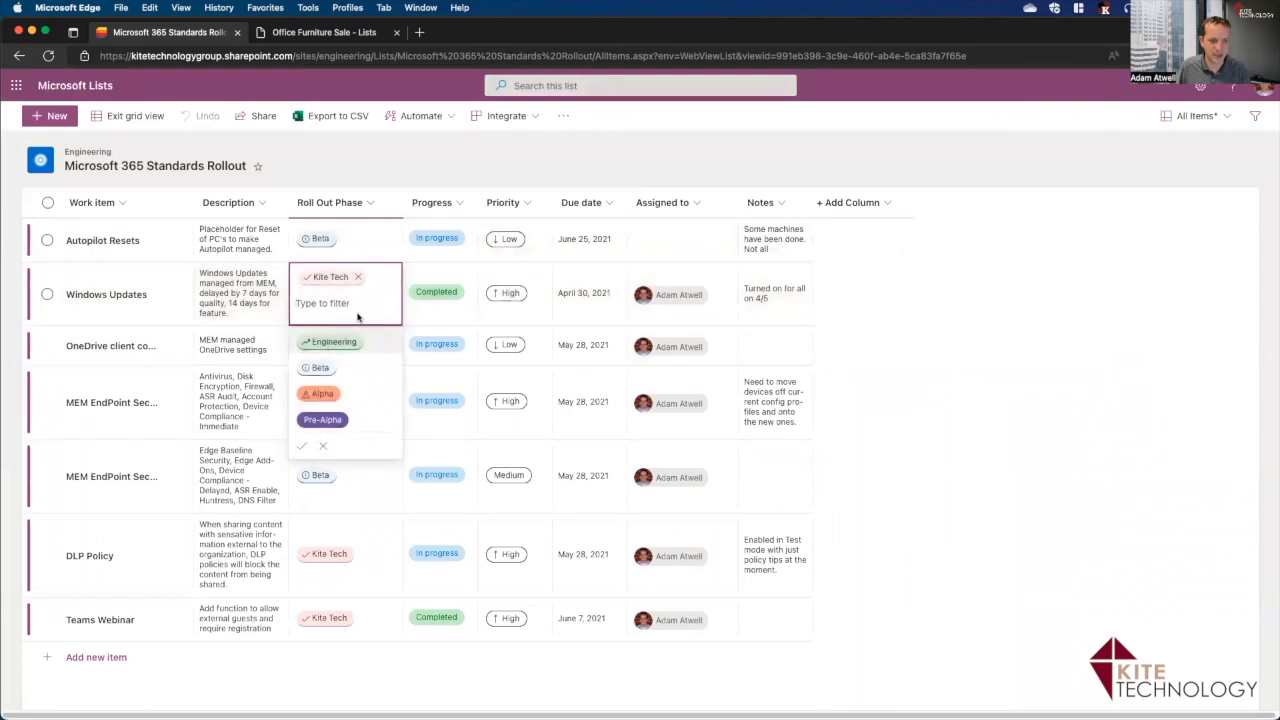
{"action": "left_click", "coordinate": [322, 420]}
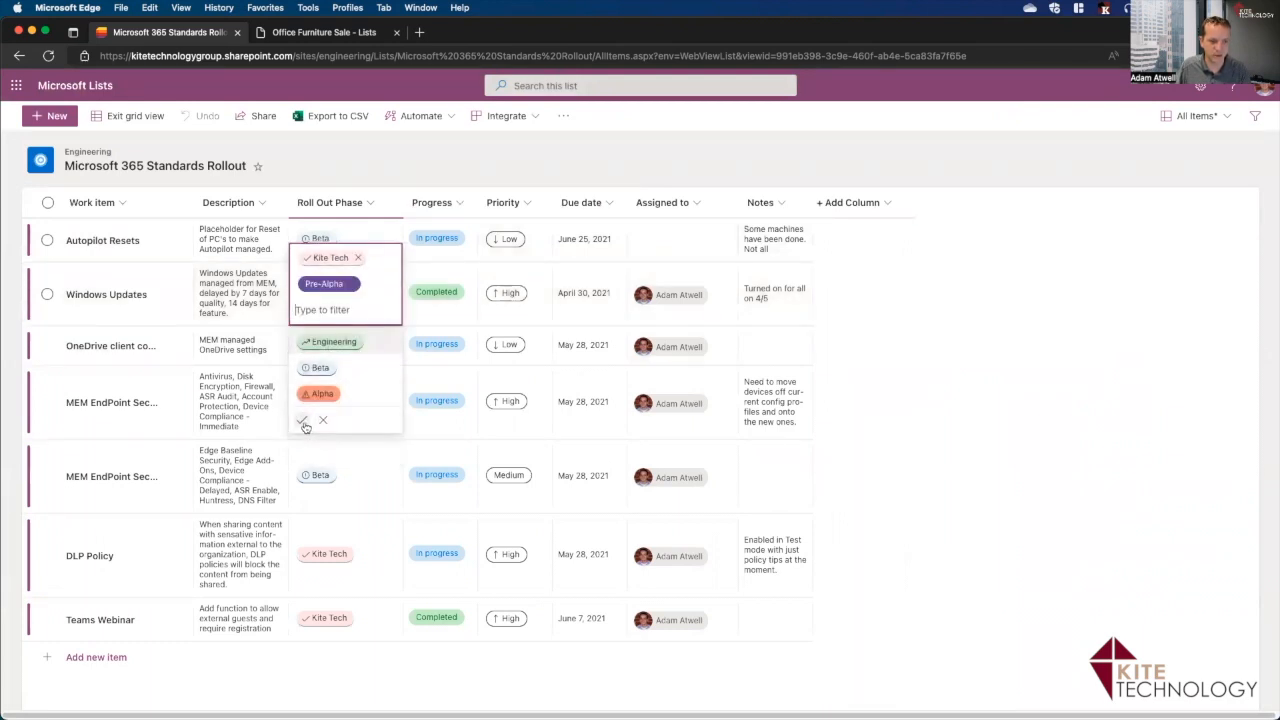
{"action": "left_click", "coordinate": [303, 422]}
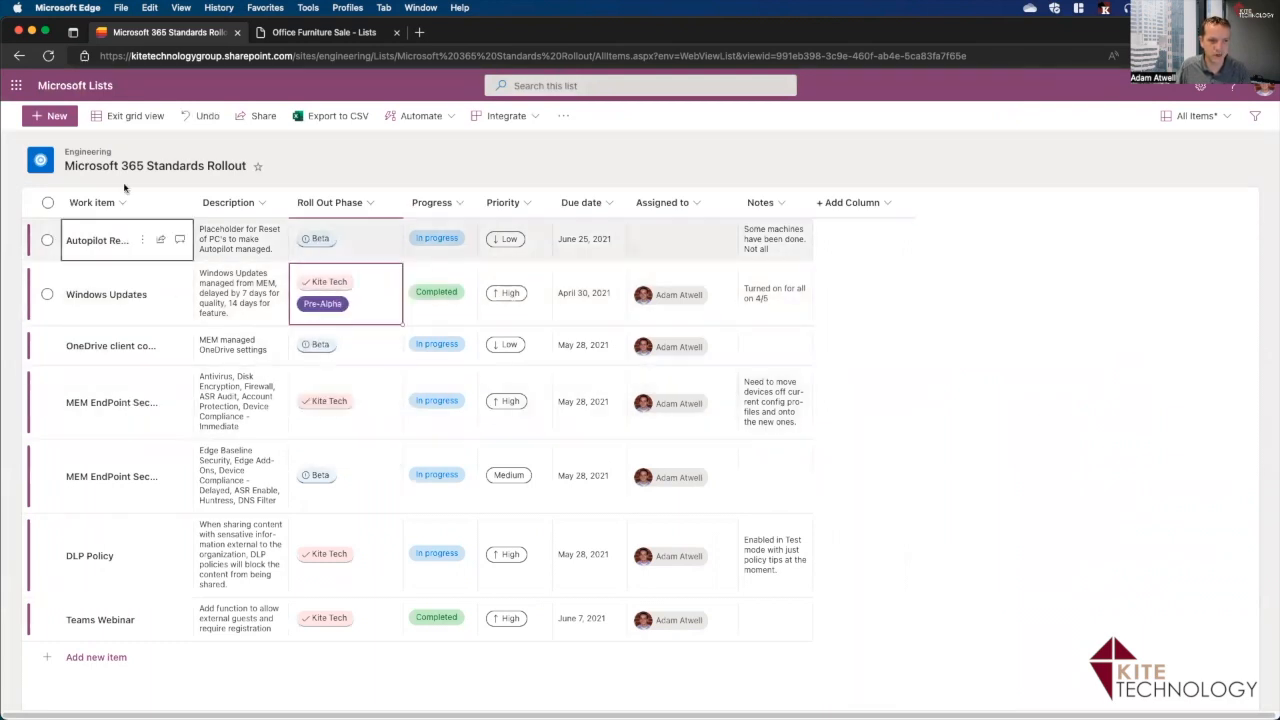
{"action": "left_click", "coordinate": [114, 121]}
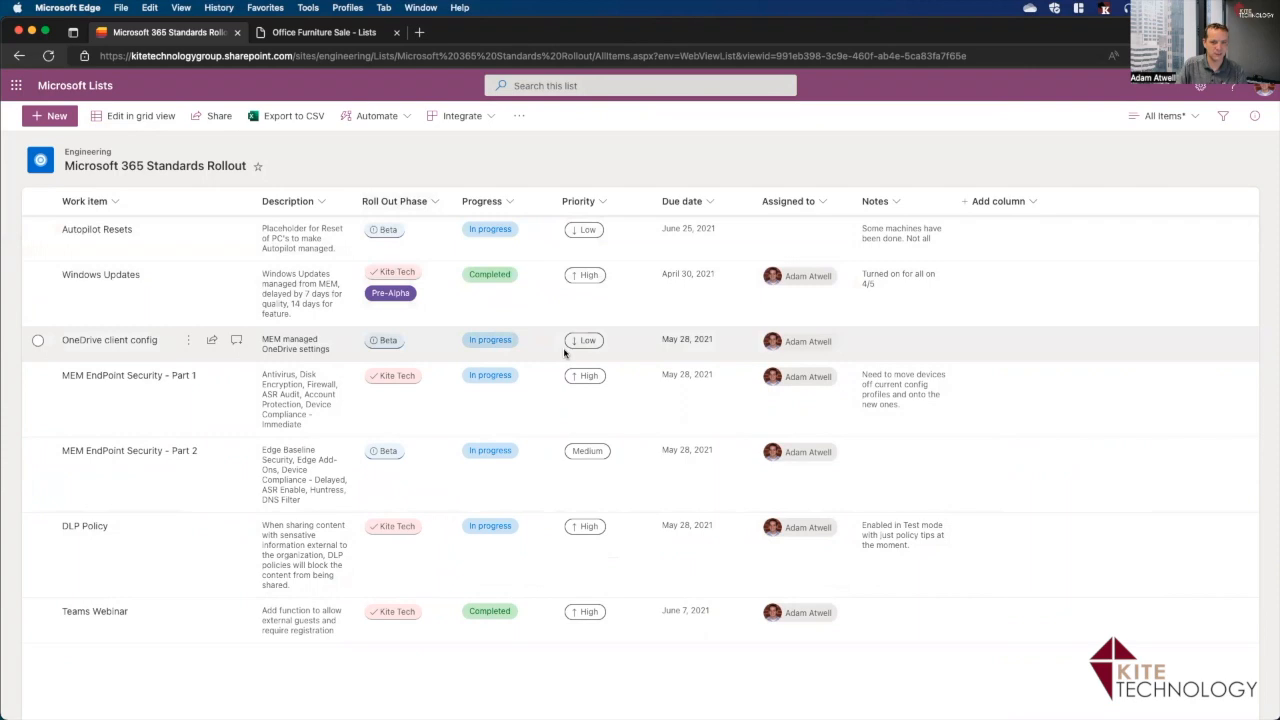
Sort the rollout list by the Progress column, A to Z.
{"action": "left_click", "coordinate": [510, 204]}
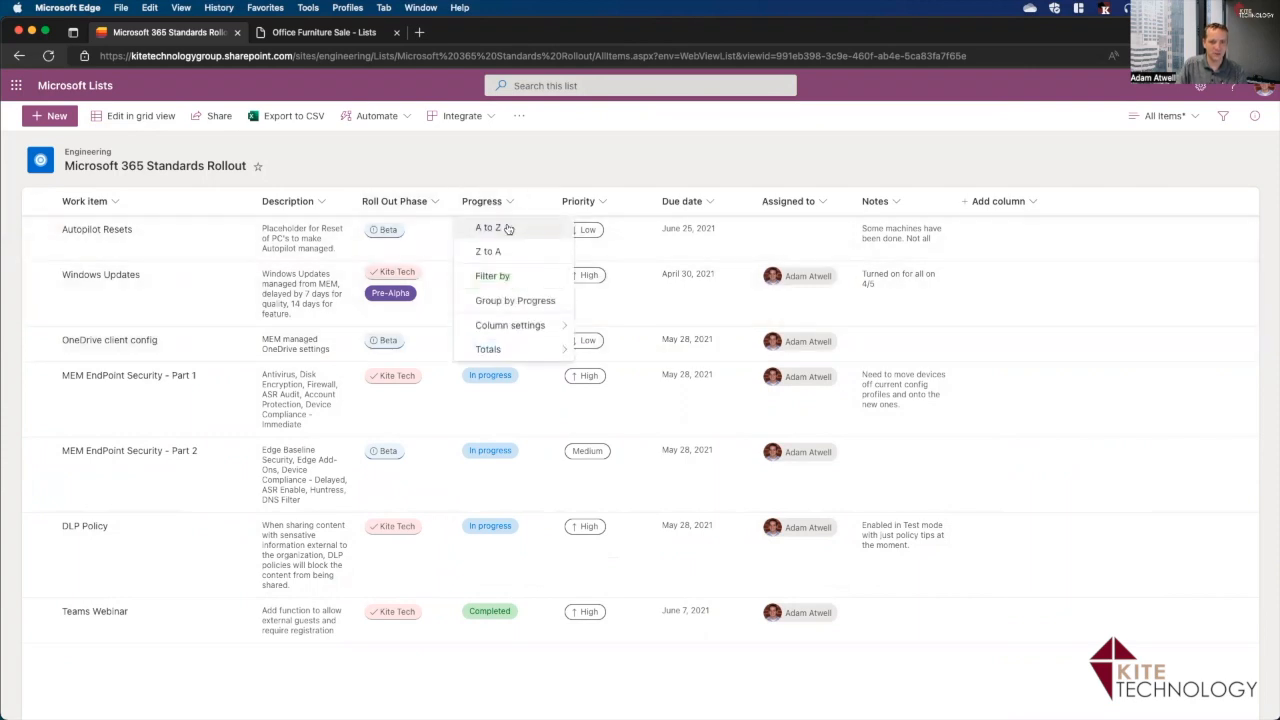
{"action": "left_click", "coordinate": [508, 229]}
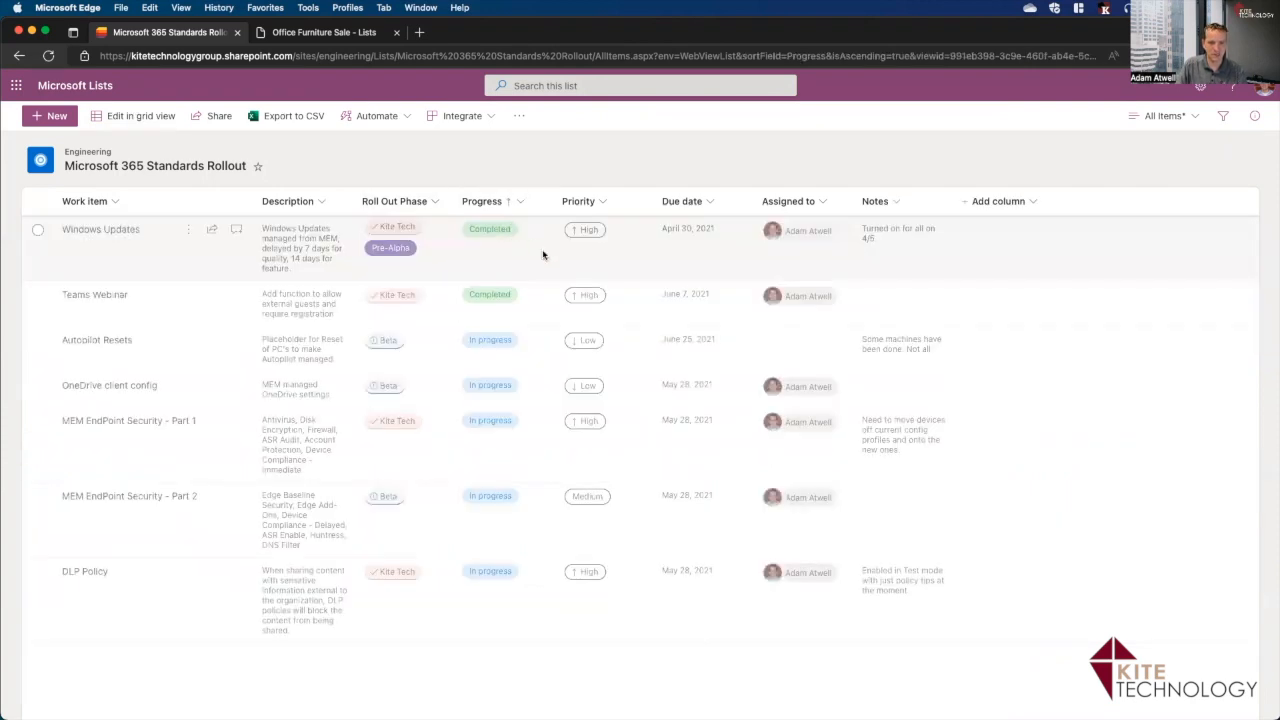
{"action": "left_click", "coordinate": [520, 204]}
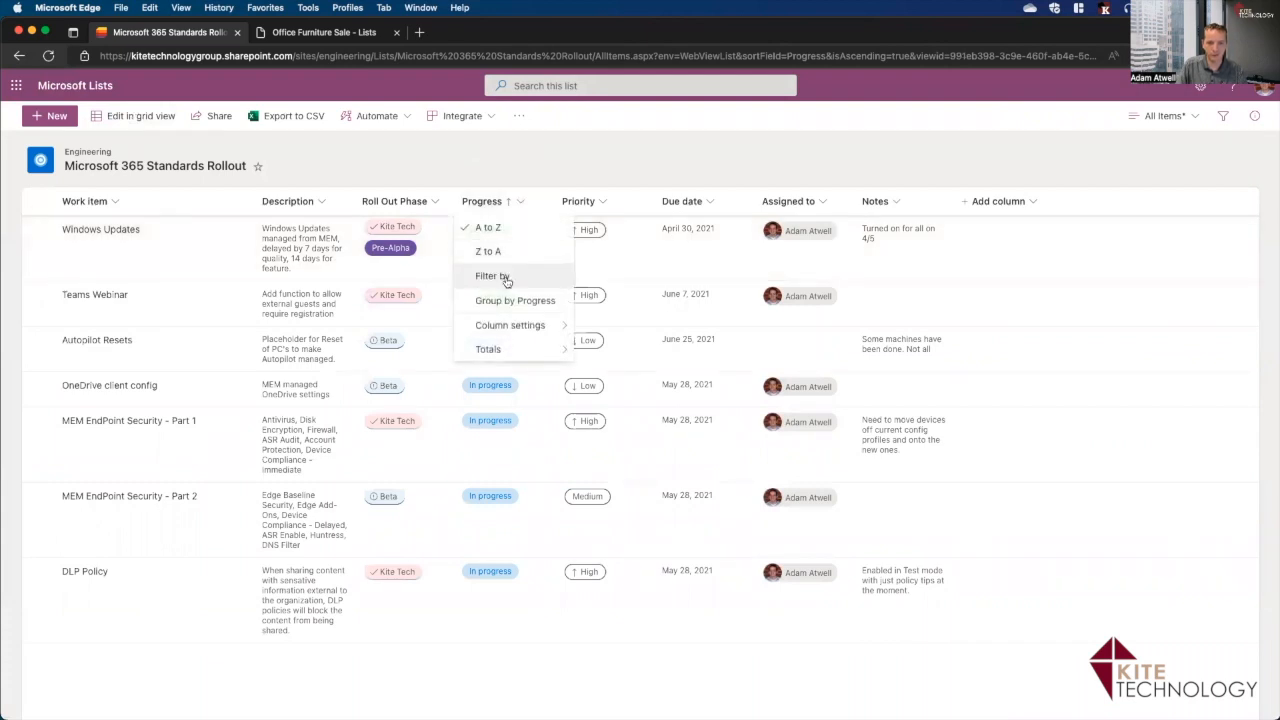
Filter the Roll Out Phase column to show only Beta items.
{"action": "left_click", "coordinate": [434, 246]}
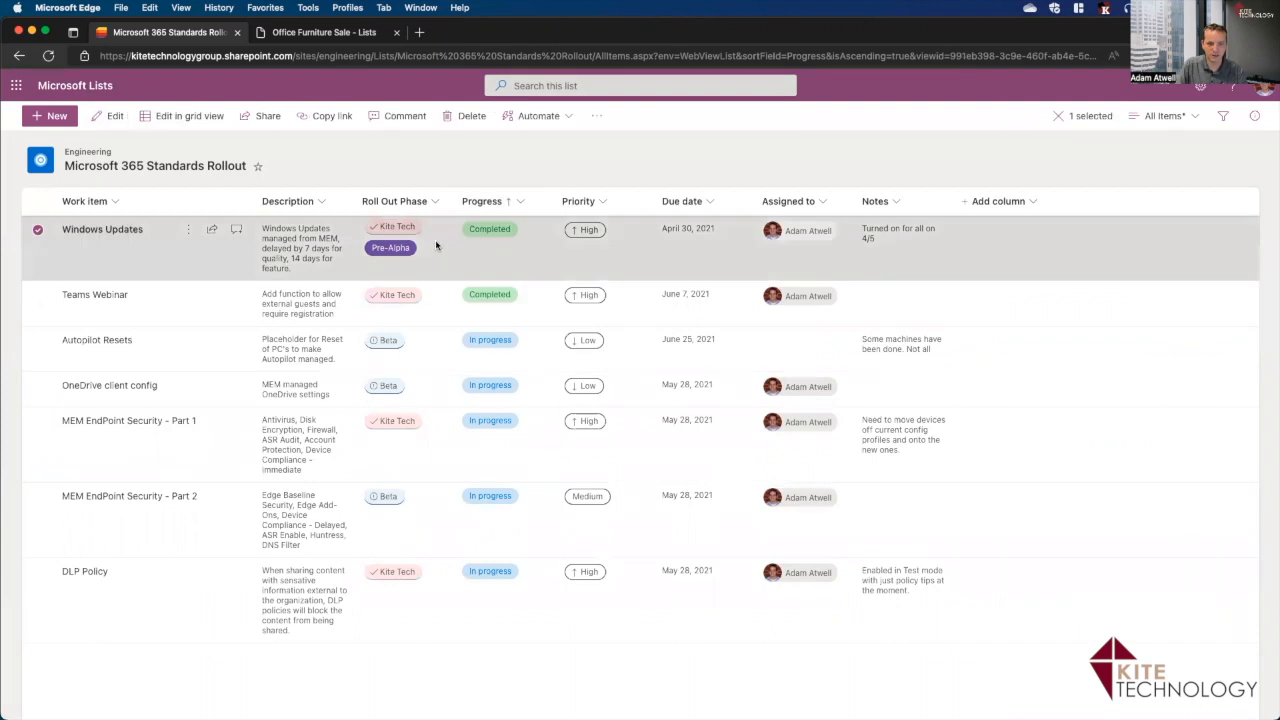
{"action": "left_click", "coordinate": [435, 204]}
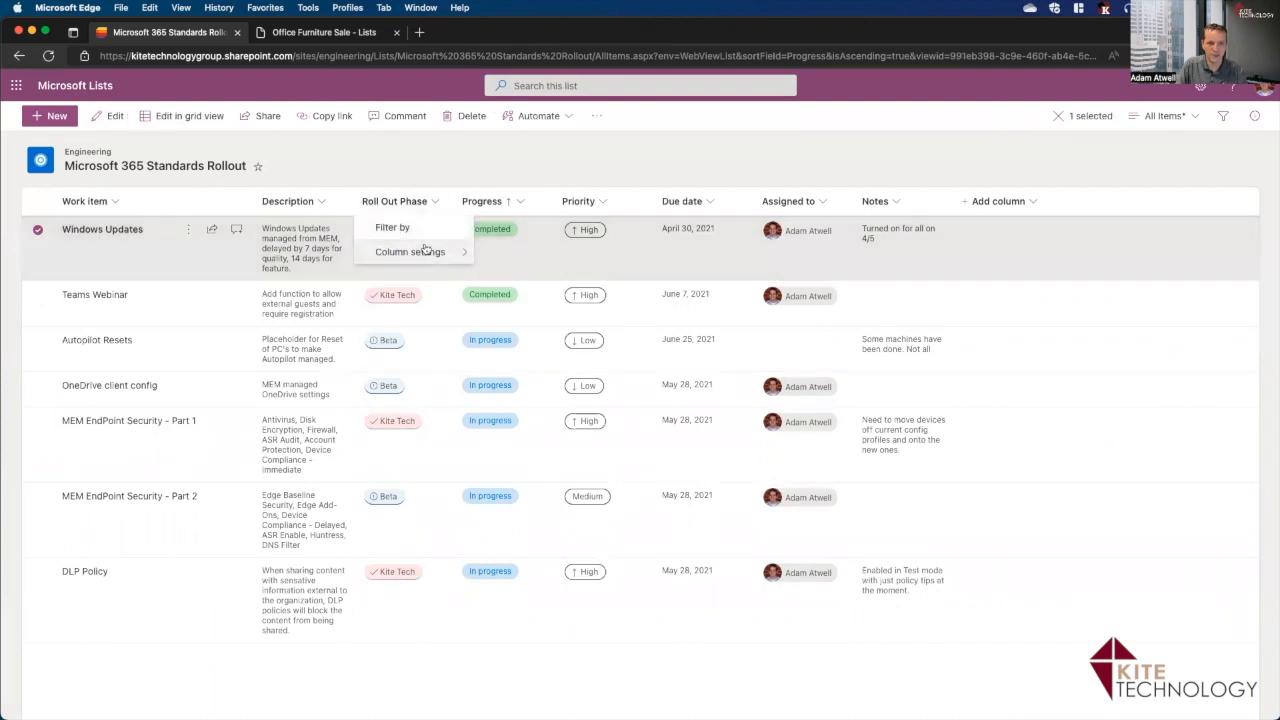
{"action": "left_click", "coordinate": [418, 231]}
{"action": "left_click", "coordinate": [1076, 201]}
{"action": "left_click", "coordinate": [1096, 283]}
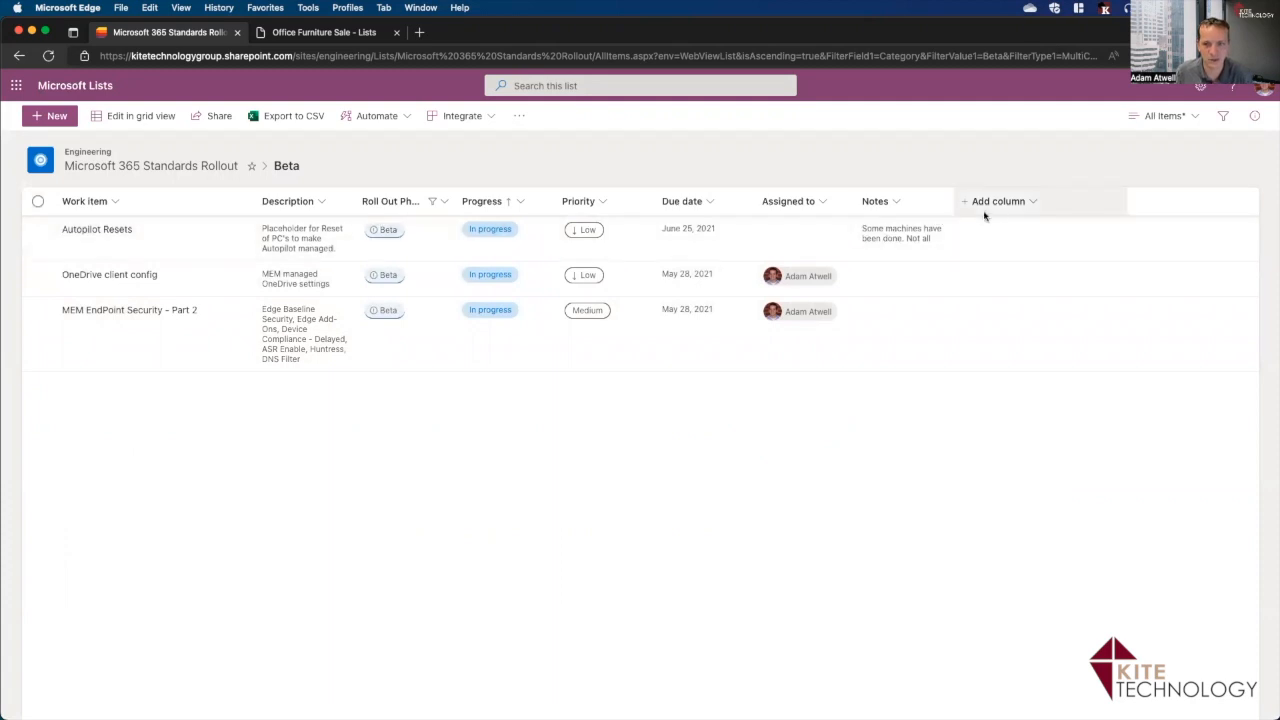
{"action": "left_click", "coordinate": [1030, 206]}
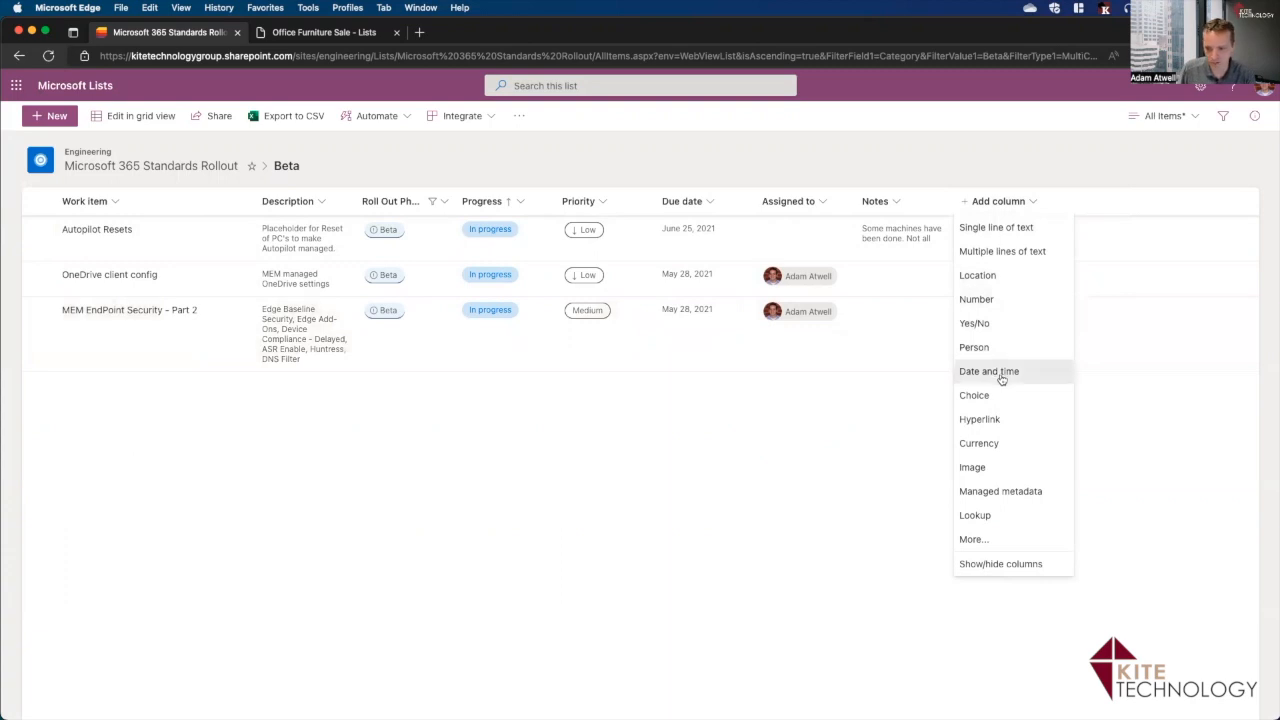
Add a Date and time column named Completion Date, described 'When did this really get completed?'.
{"action": "left_click", "coordinate": [1001, 378]}
{"action": "type", "text": "Completion Date"}
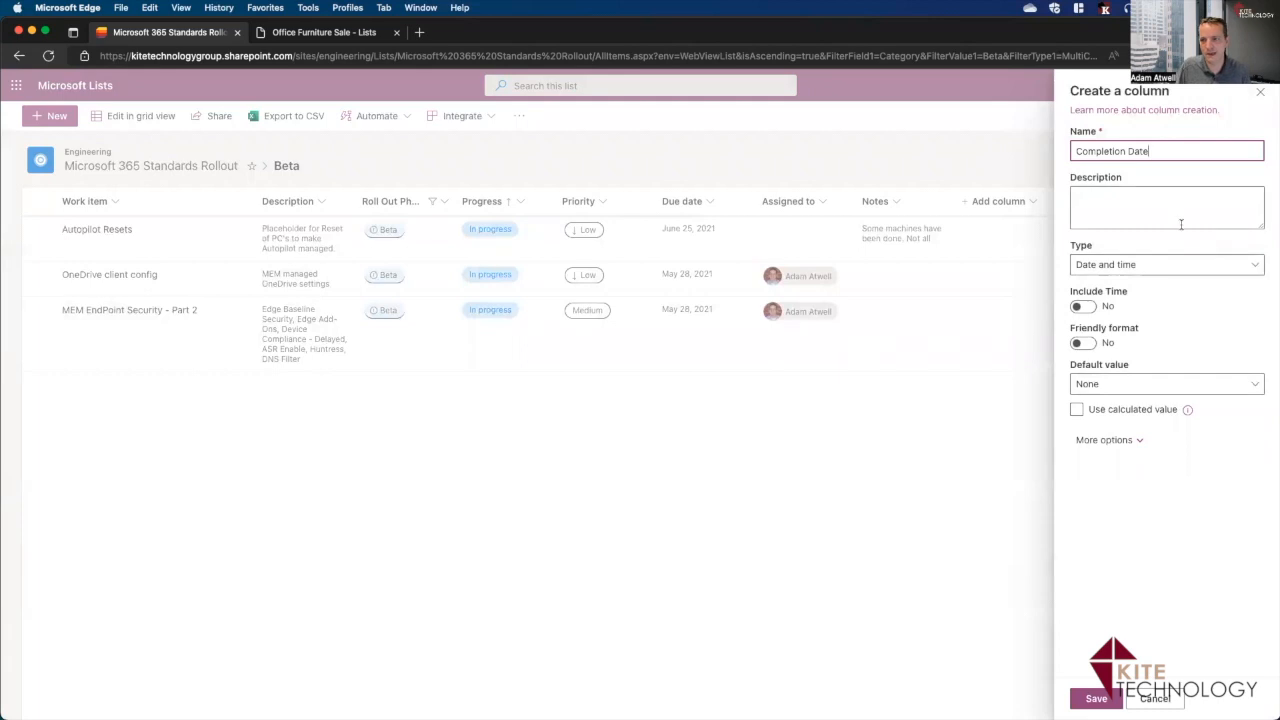
{"action": "left_click", "coordinate": [1165, 268]}
{"action": "left_click", "coordinate": [1123, 194]}
{"action": "left_click", "coordinate": [1122, 193]}
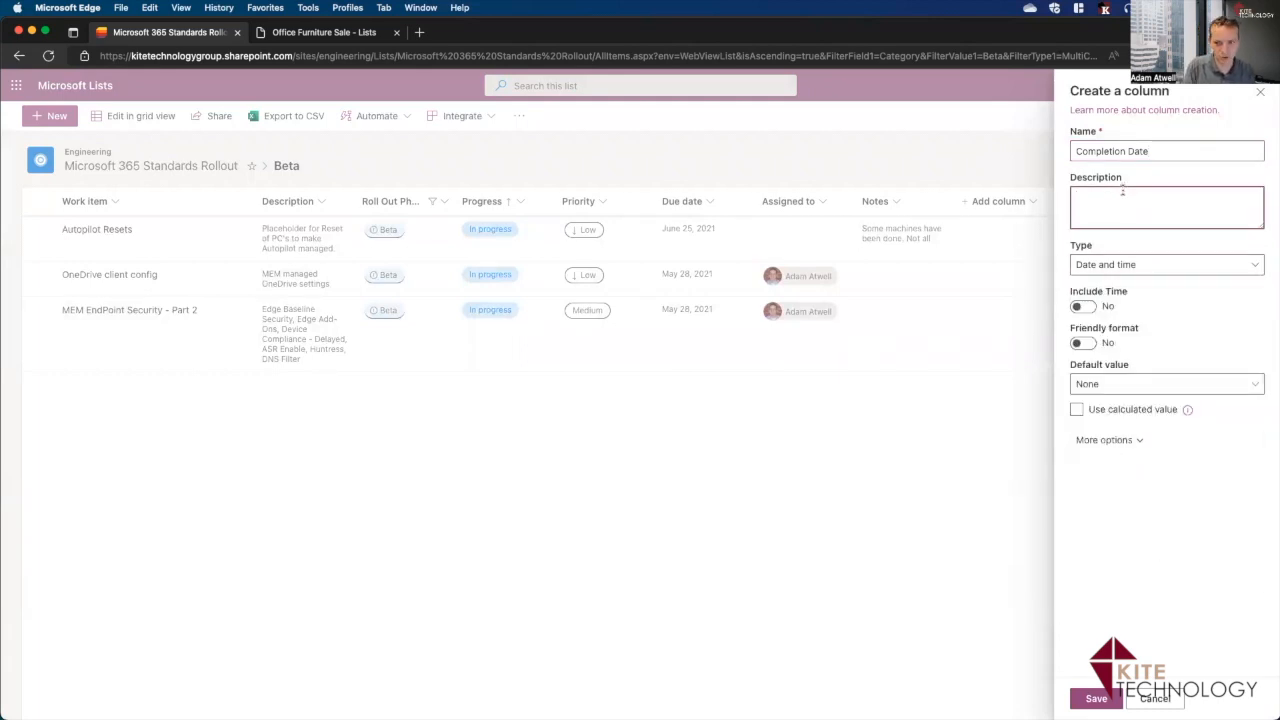
{"action": "type", "text": "When did this really"}
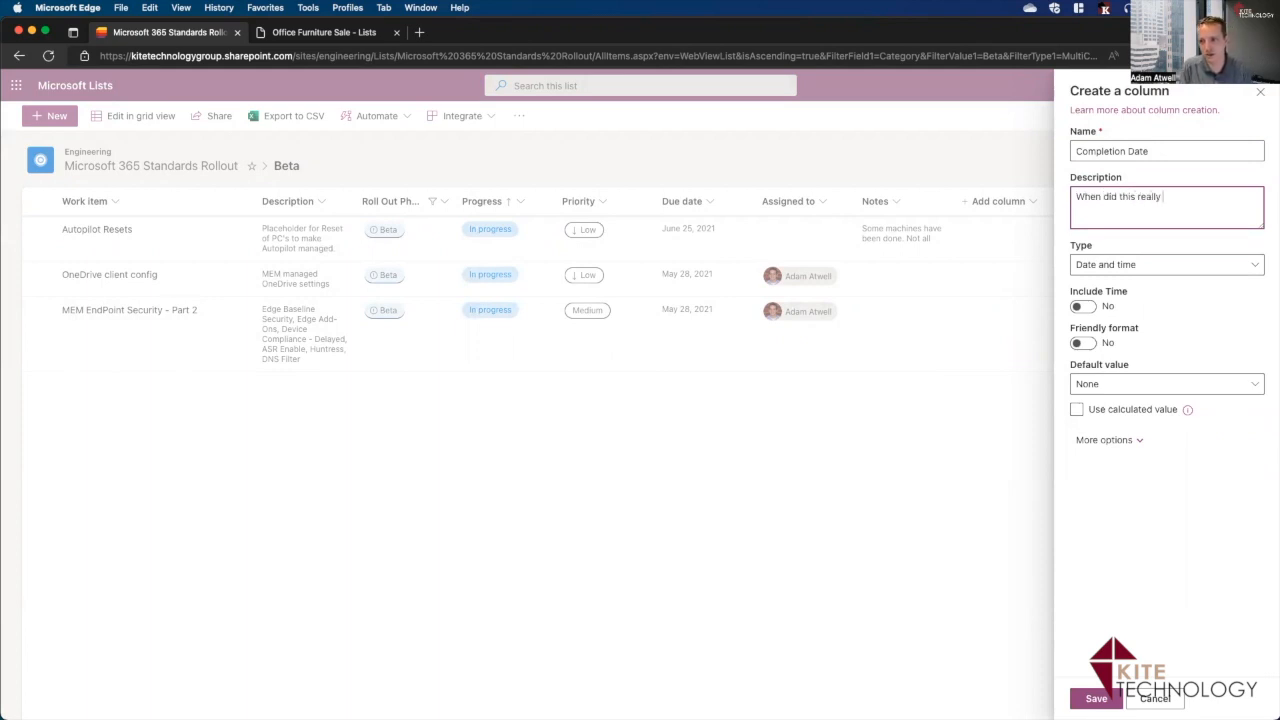
{"action": "type", "text": " get completed?"}
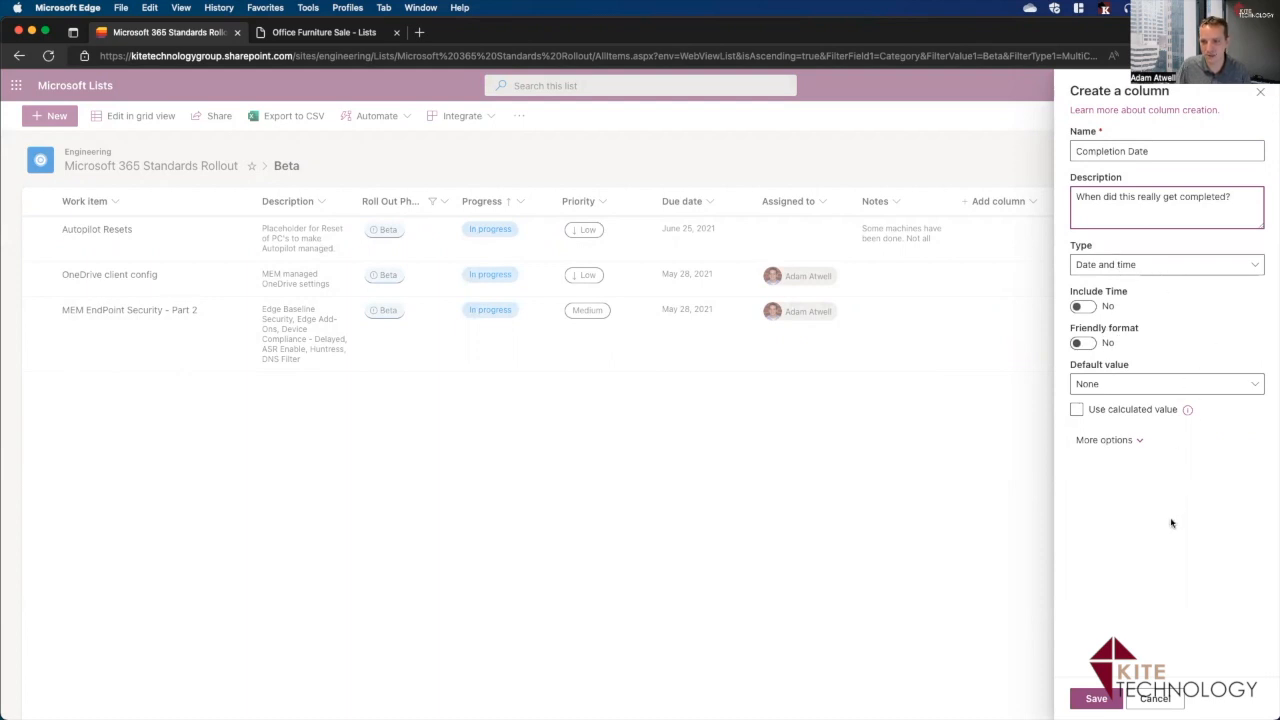
{"action": "left_click", "coordinate": [1096, 698]}
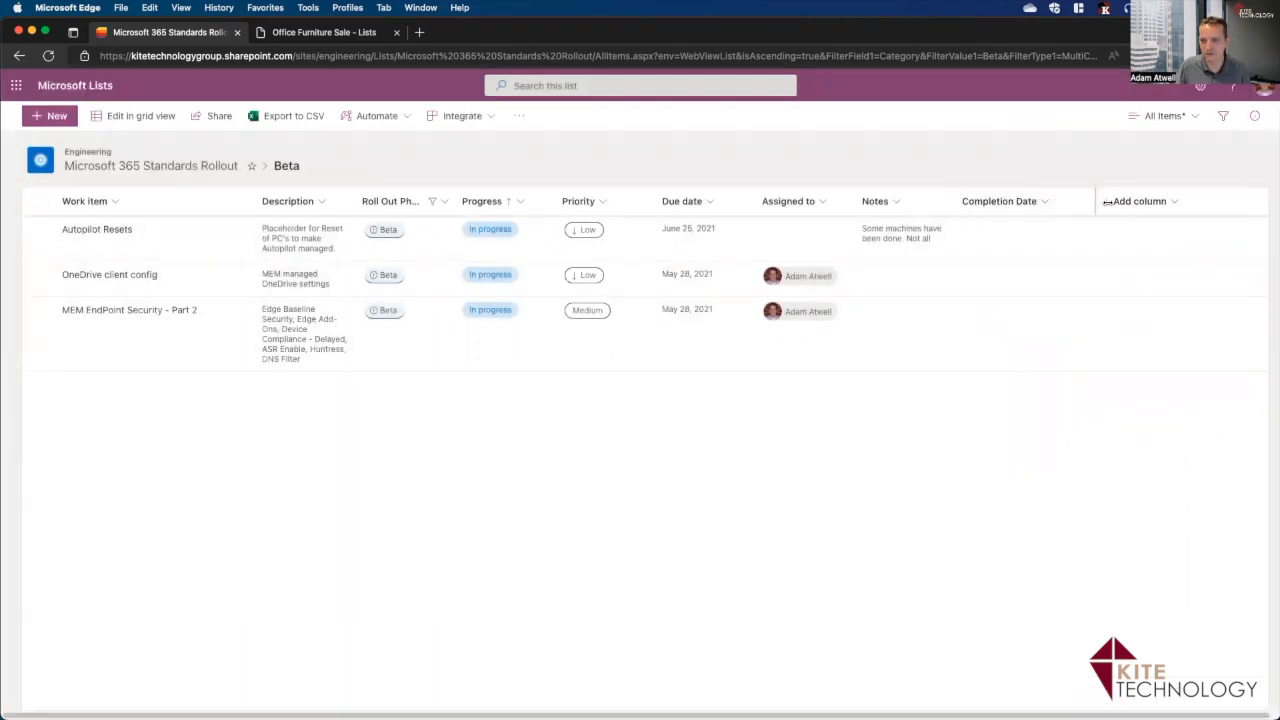
Move Completion Date beside Due date, narrow it, and bring the Work progress tracker forward.
{"action": "left_click_drag", "start_coordinate": [1004, 203], "coordinate": [757, 208]}
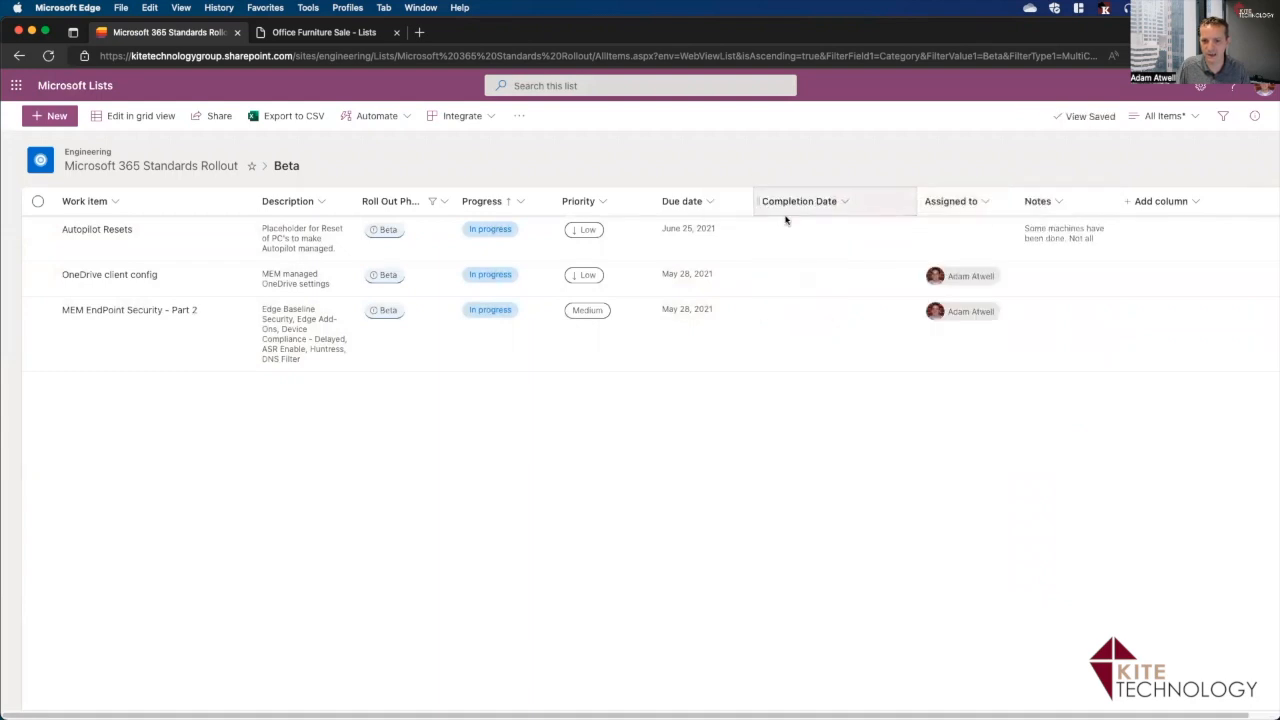
{"action": "left_click", "coordinate": [806, 238]}
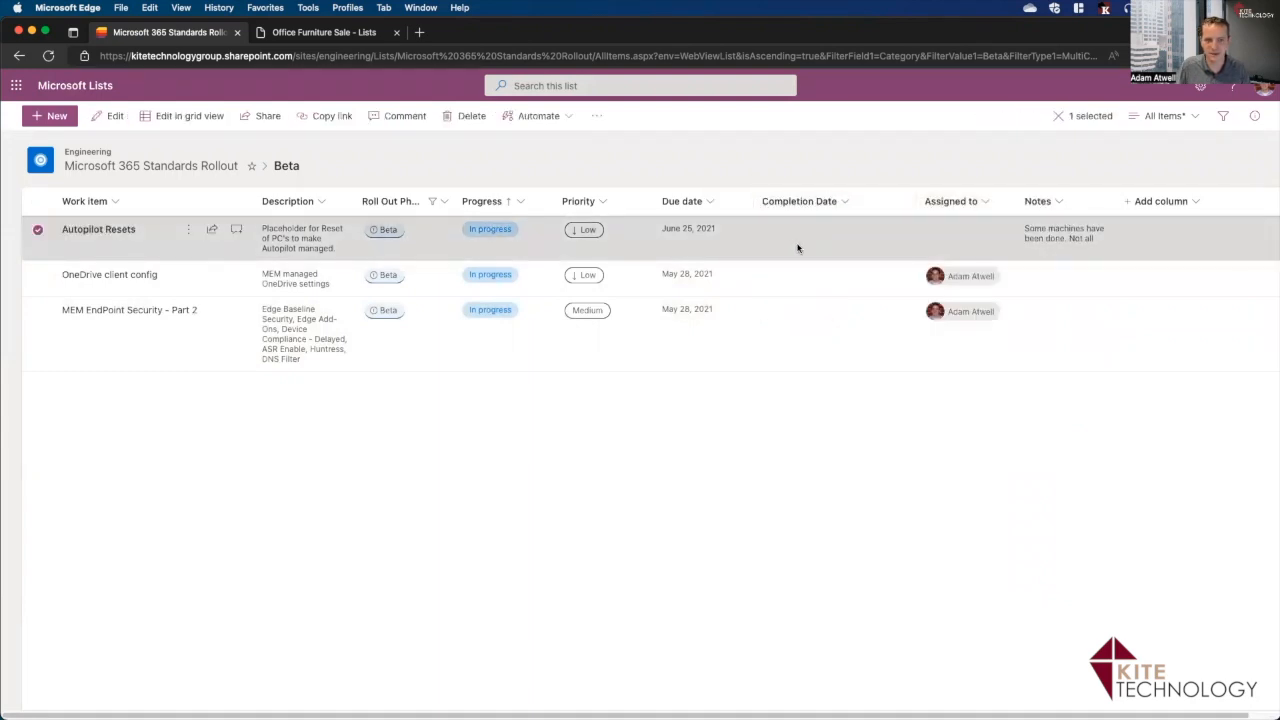
{"action": "left_click_drag", "start_coordinate": [914, 201], "coordinate": [868, 201]}
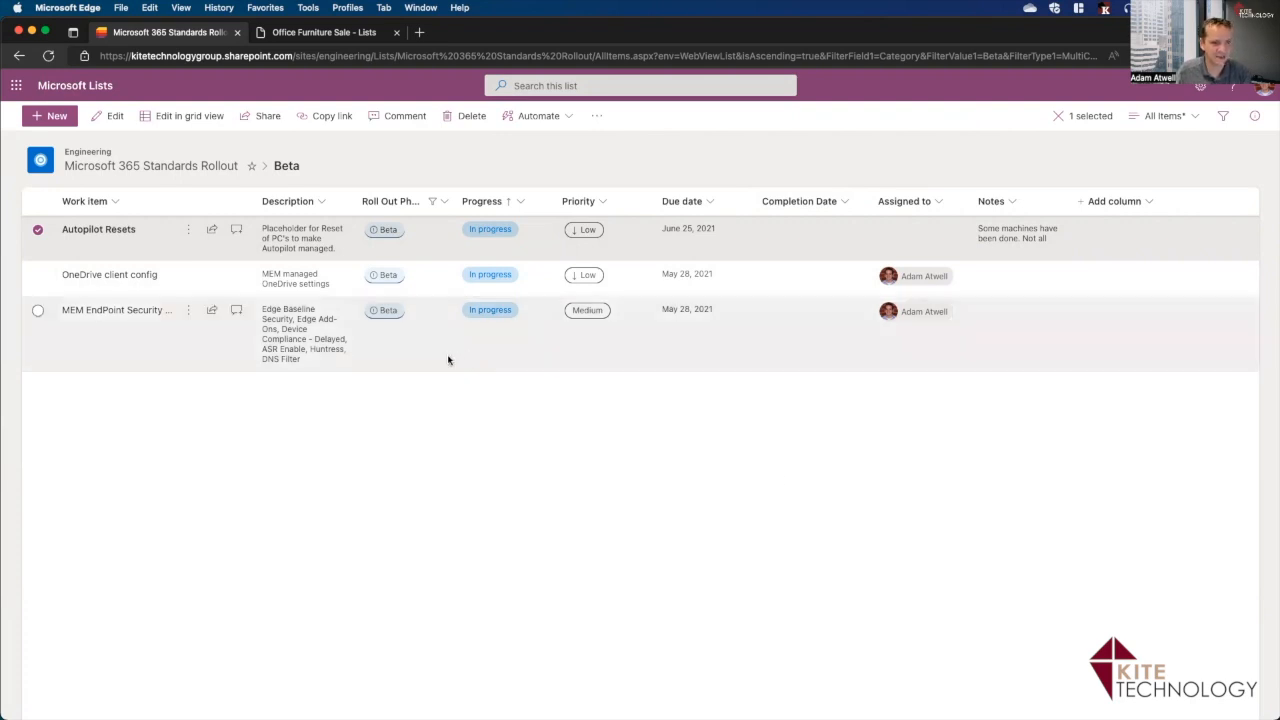
{"action": "left_click", "coordinate": [521, 521]}
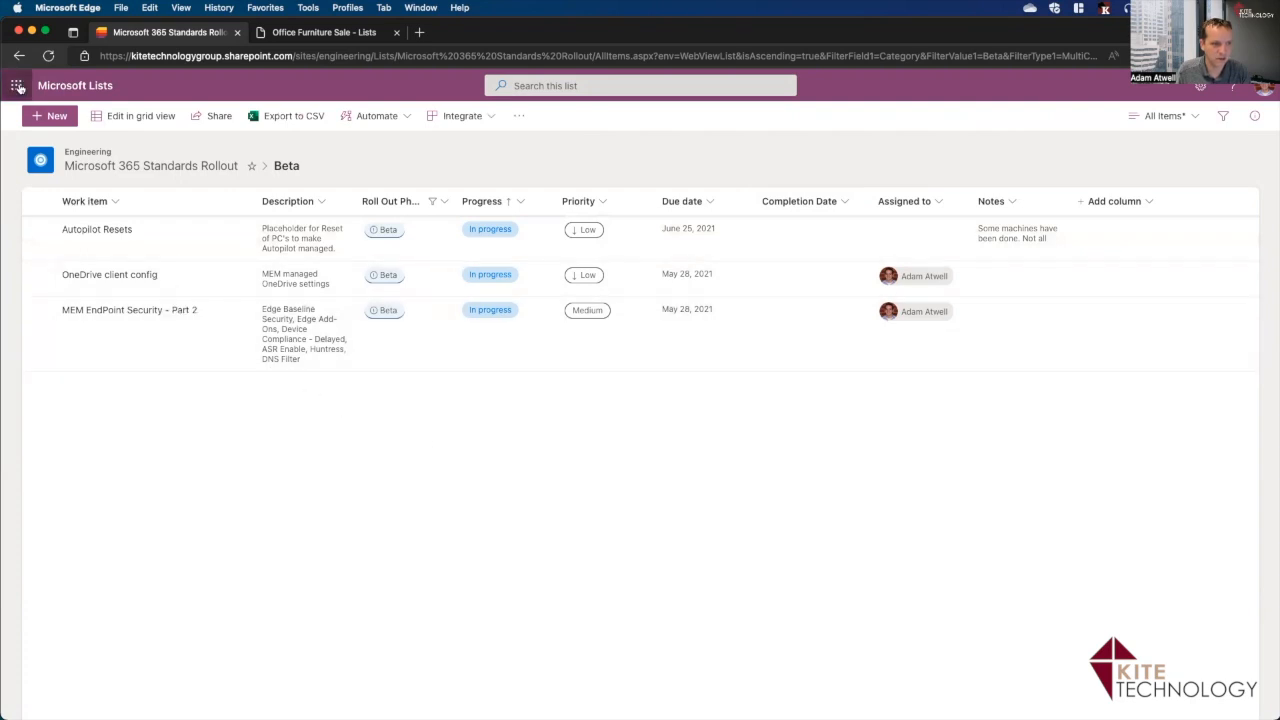
{"action": "left_click_drag", "start_coordinate": [0, 200], "coordinate": [1017, 267]}
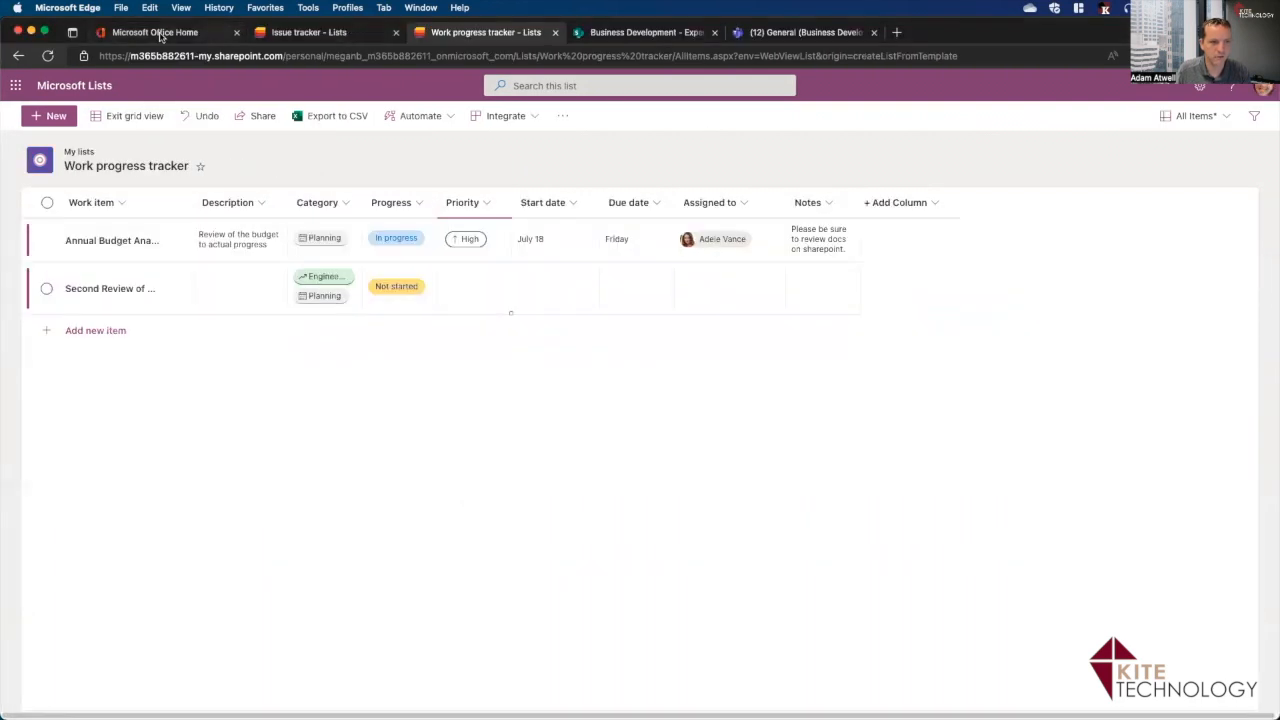
From Office Home, open Microsoft Lists and start a new list from Excel.
{"action": "left_click", "coordinate": [157, 36]}
{"action": "left_click", "coordinate": [20, 89]}
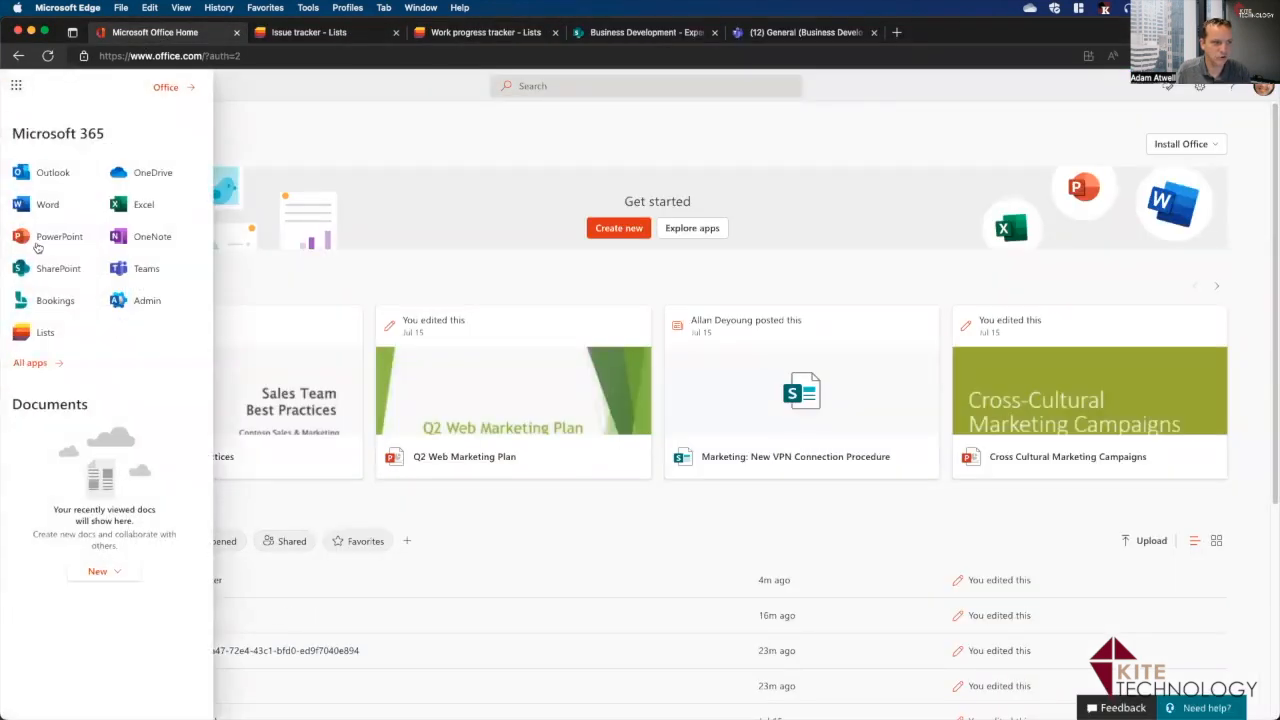
{"action": "left_click", "coordinate": [34, 340]}
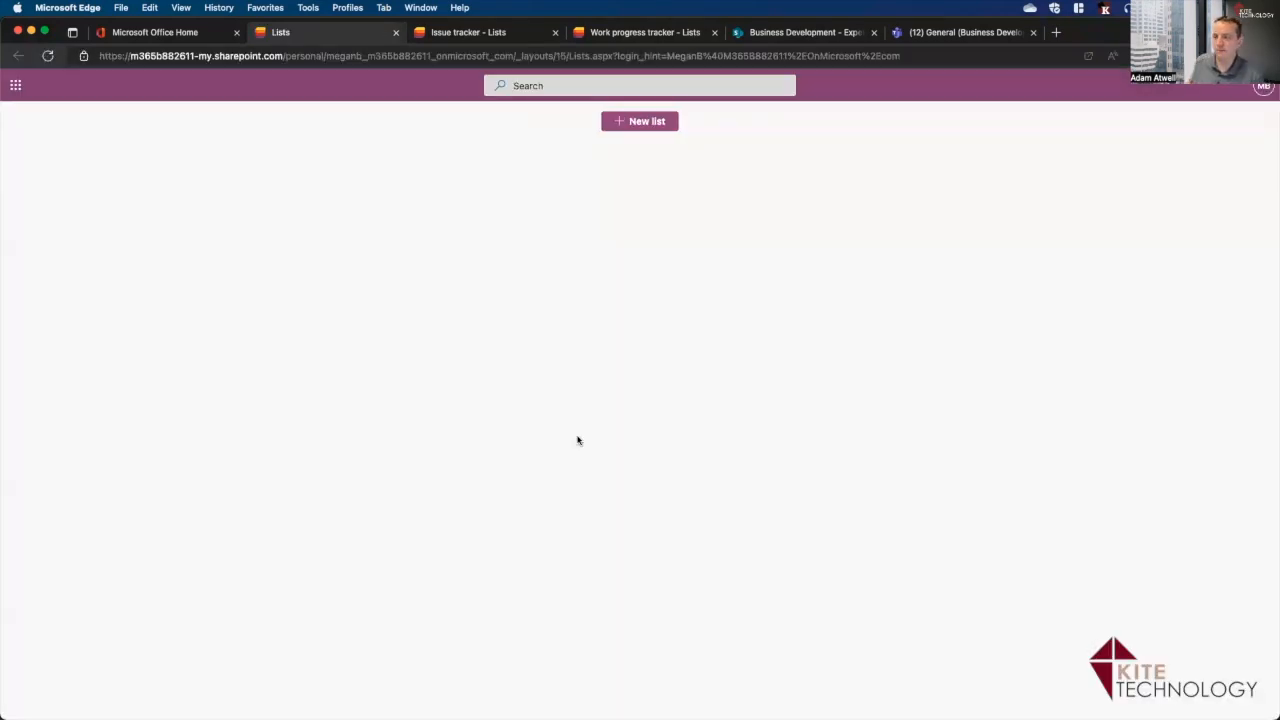
{"action": "left_click", "coordinate": [636, 123]}
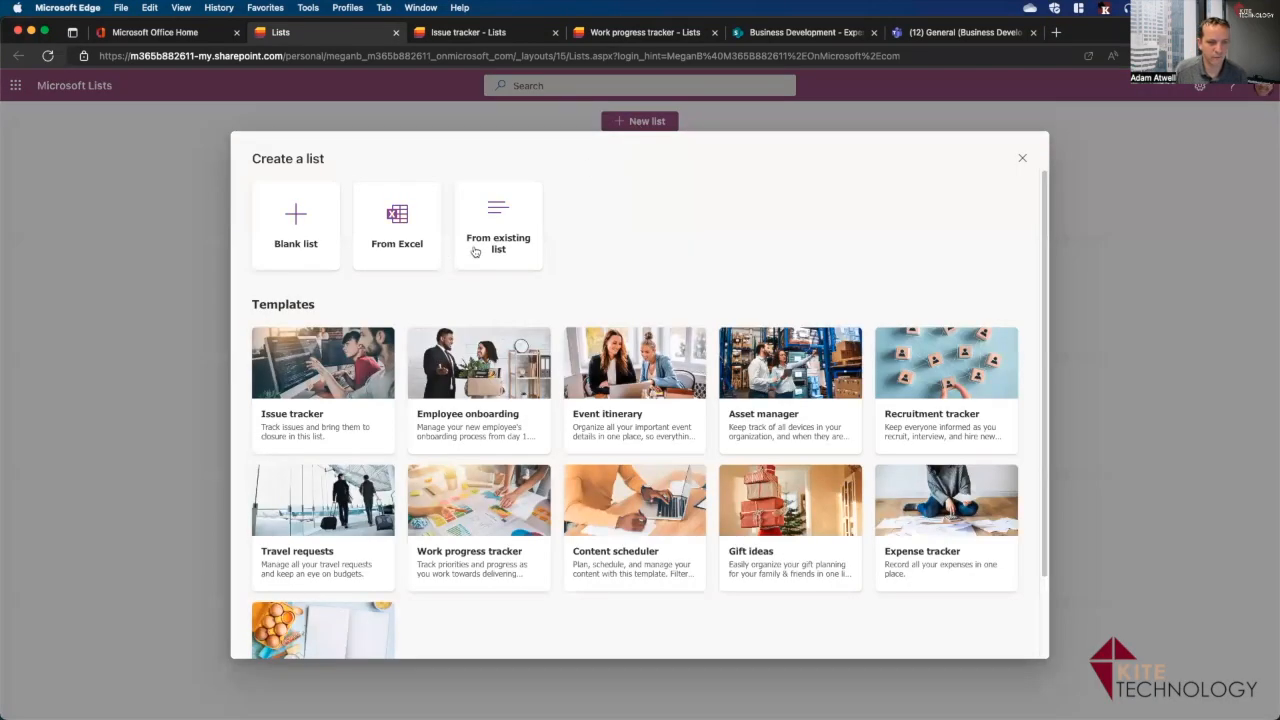
{"action": "left_click", "coordinate": [381, 255]}
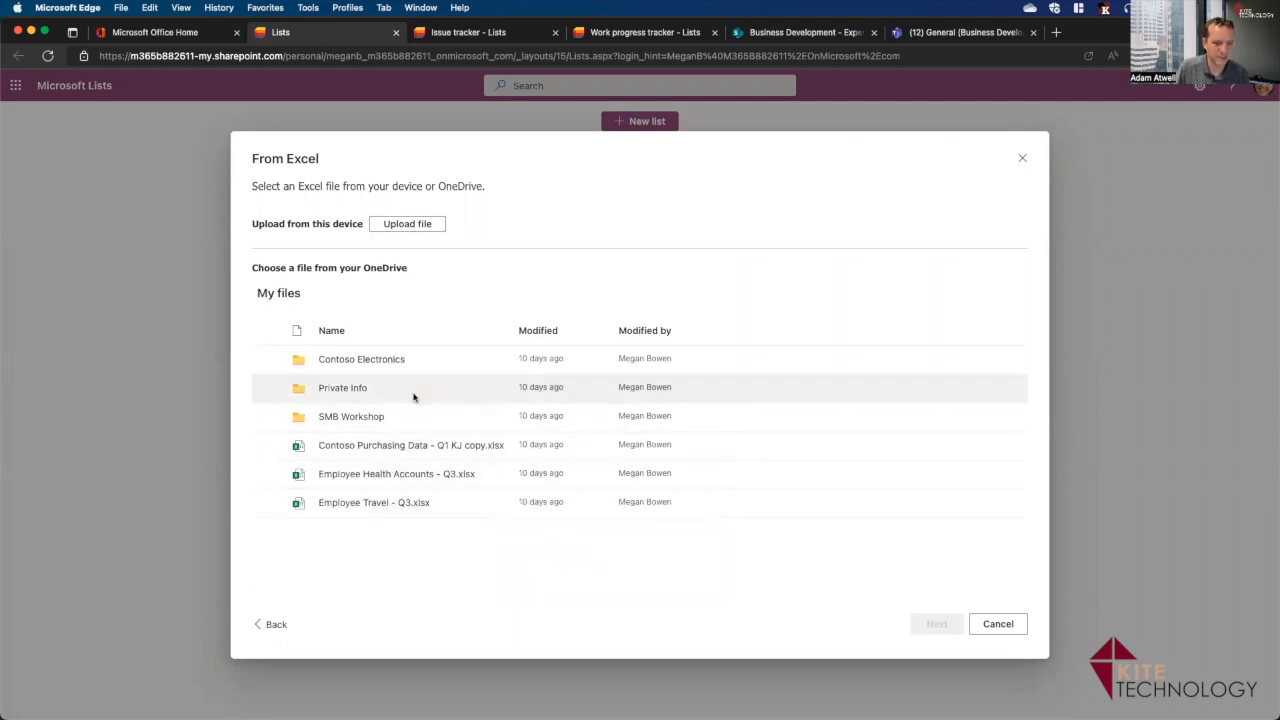
Select the Contoso Purchasing Data - Q1 KJ copy.xlsx workbook, keeping Table1 and reviewing its column types.
{"action": "left_click", "coordinate": [359, 449]}
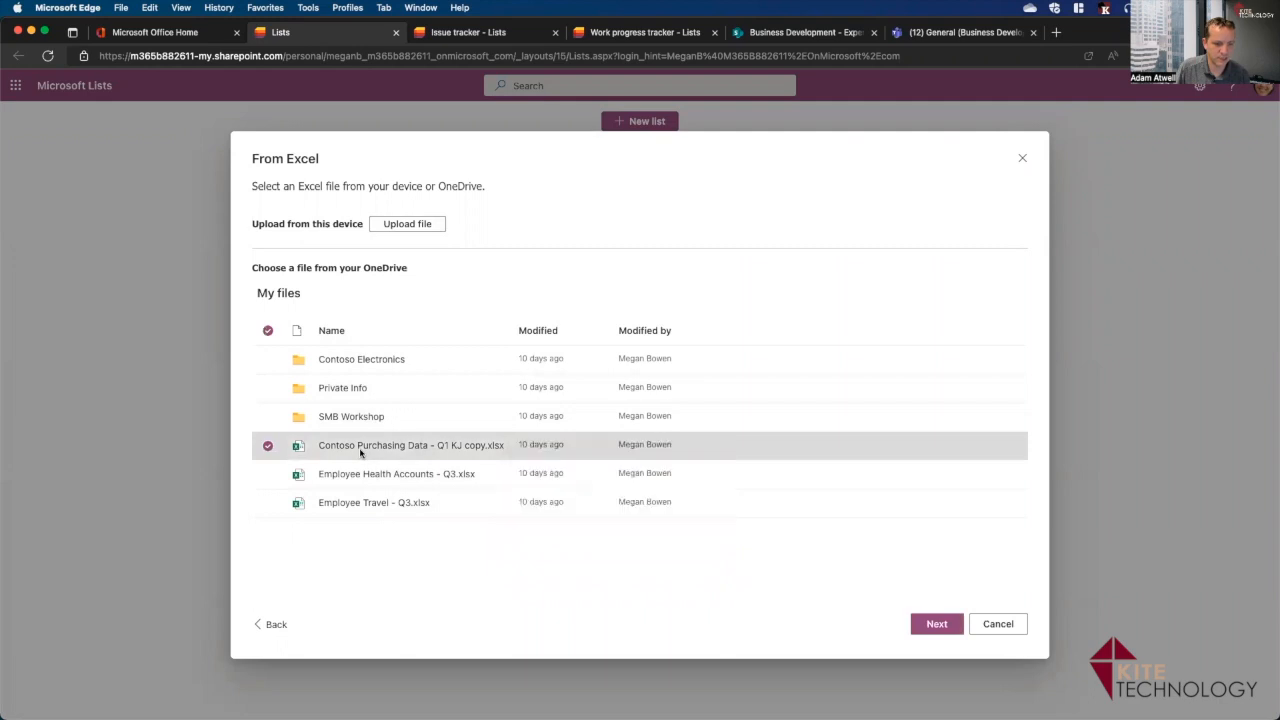
{"action": "left_click", "coordinate": [958, 624]}
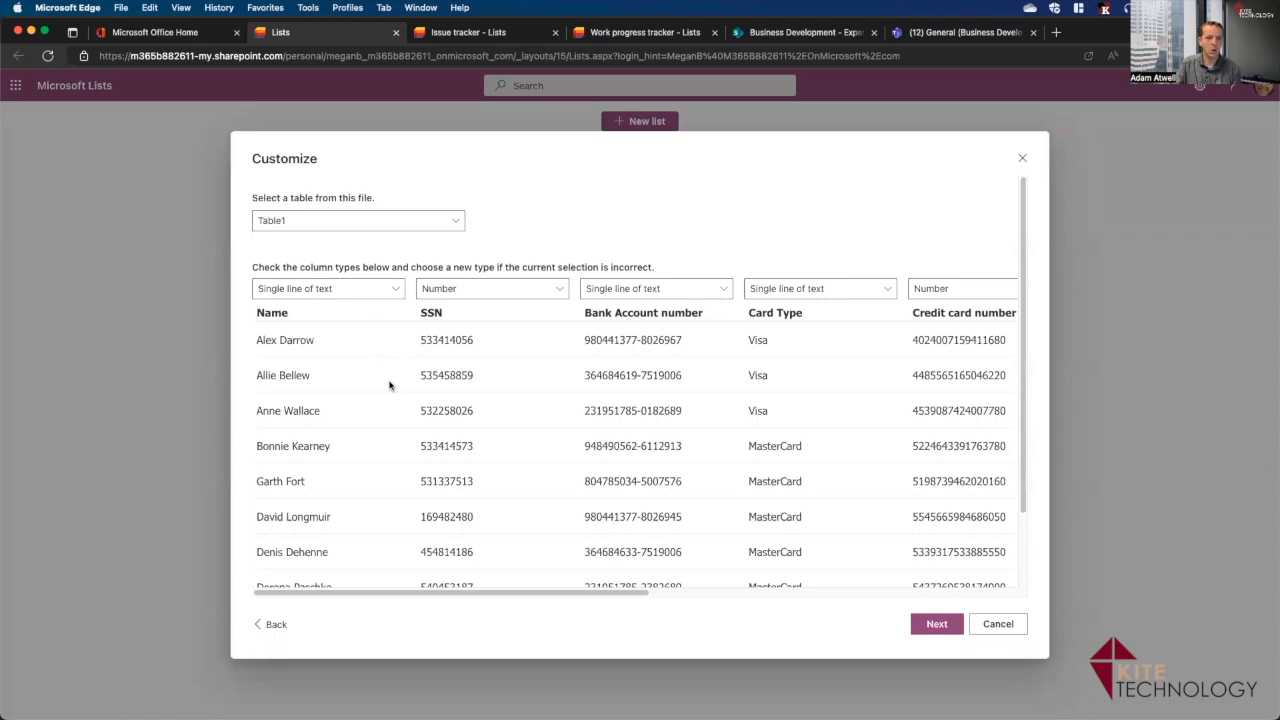
{"action": "left_click", "coordinate": [395, 293]}
{"action": "left_click", "coordinate": [395, 290]}
{"action": "left_click", "coordinate": [396, 290]}
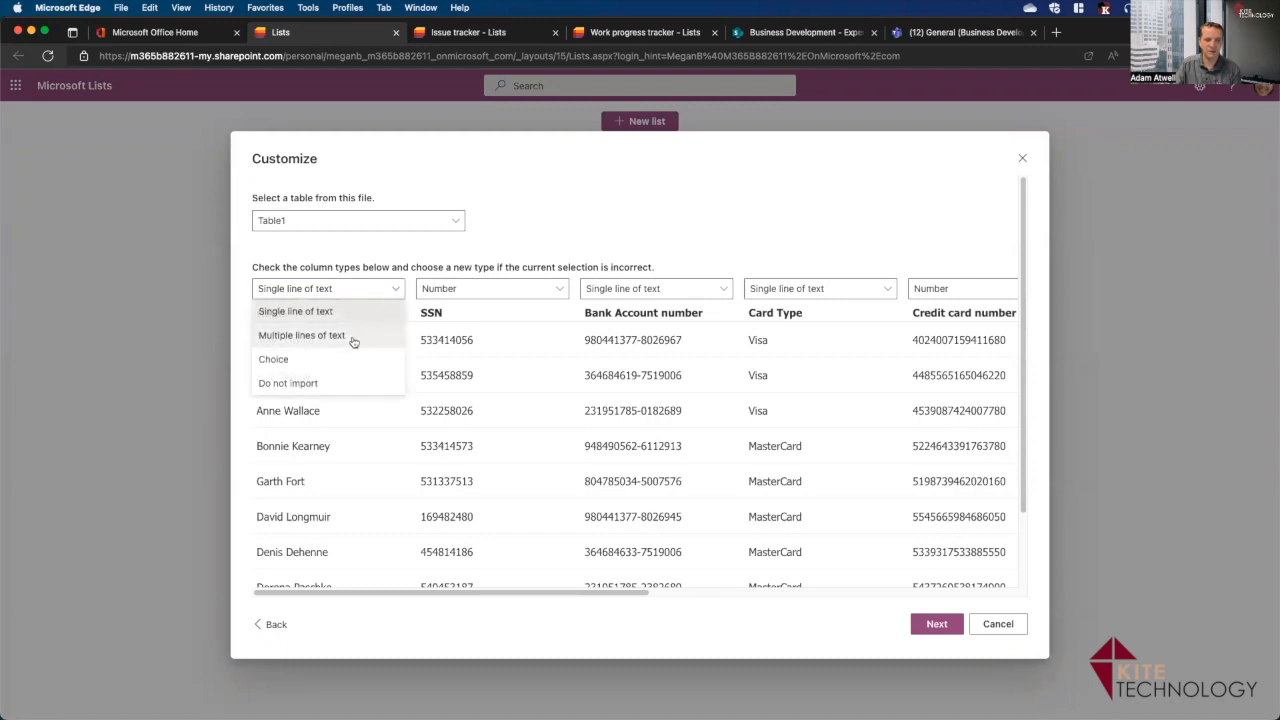
{"action": "left_click", "coordinate": [378, 292]}
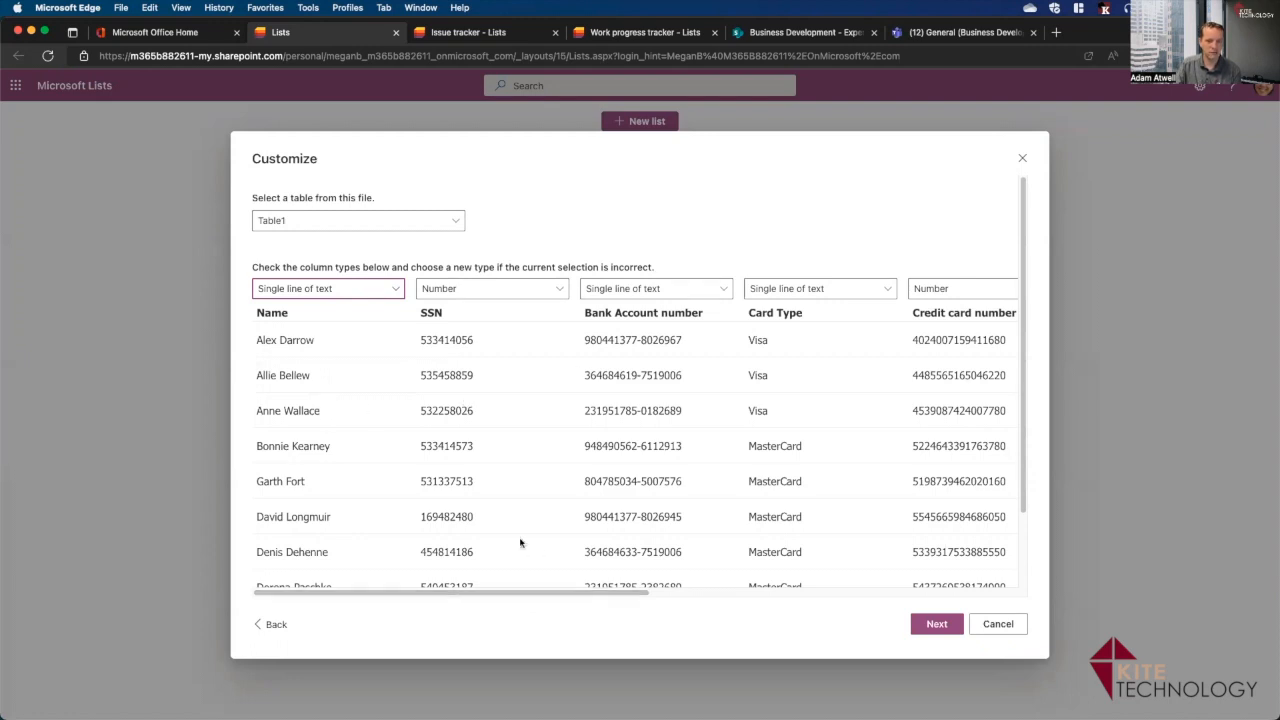
{"action": "left_click", "coordinate": [554, 292]}
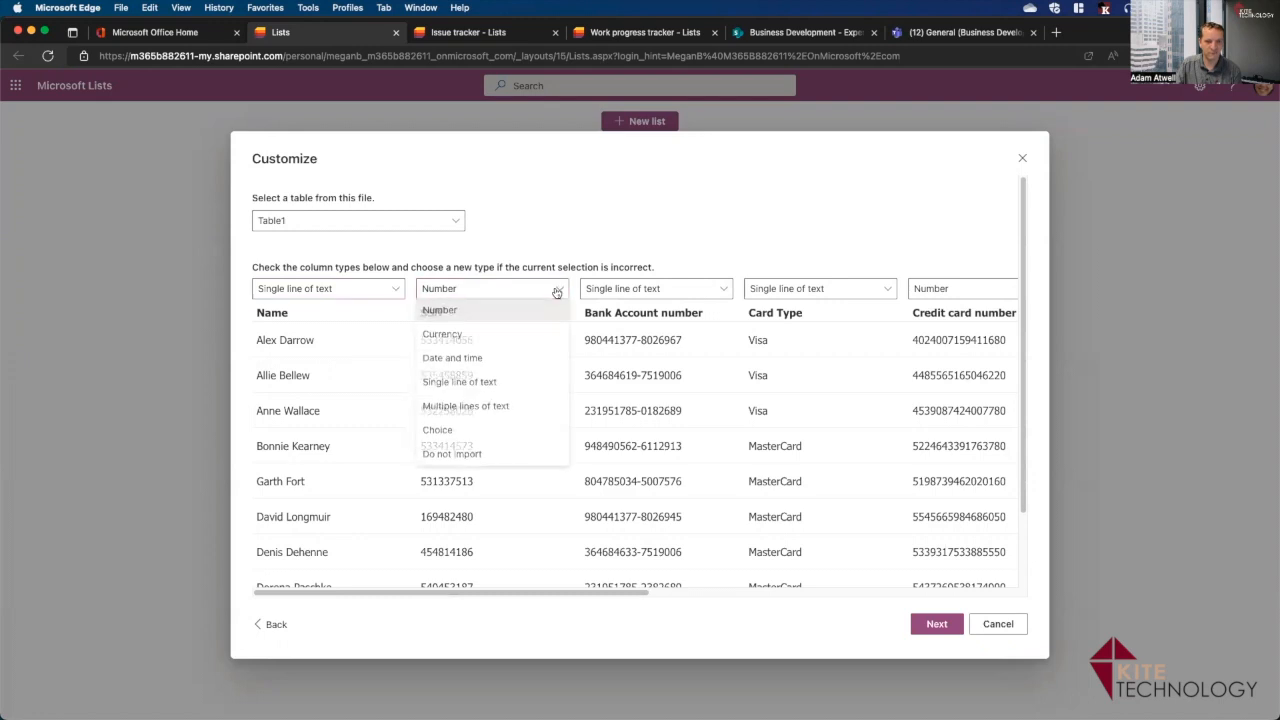
{"action": "left_click", "coordinate": [552, 288]}
{"action": "left_click", "coordinate": [458, 221]}
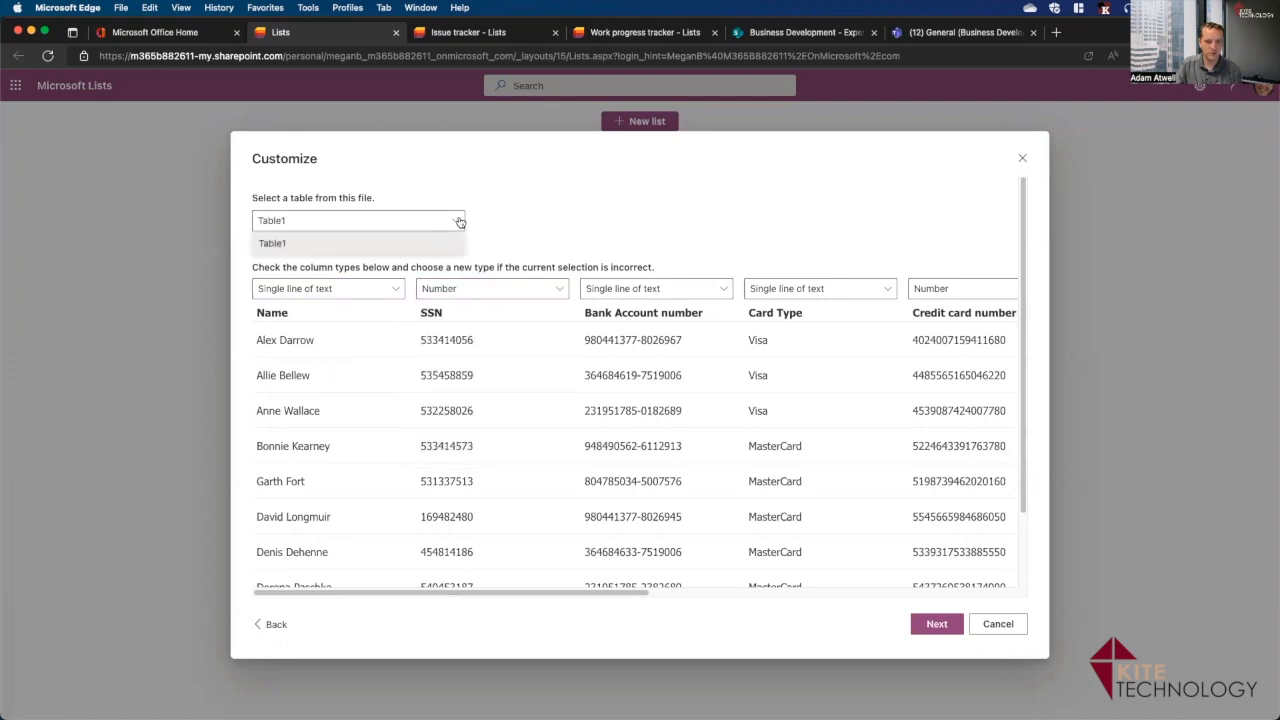
{"action": "left_click", "coordinate": [459, 222]}
{"action": "left_click", "coordinate": [459, 222]}
{"action": "left_click", "coordinate": [627, 225]}
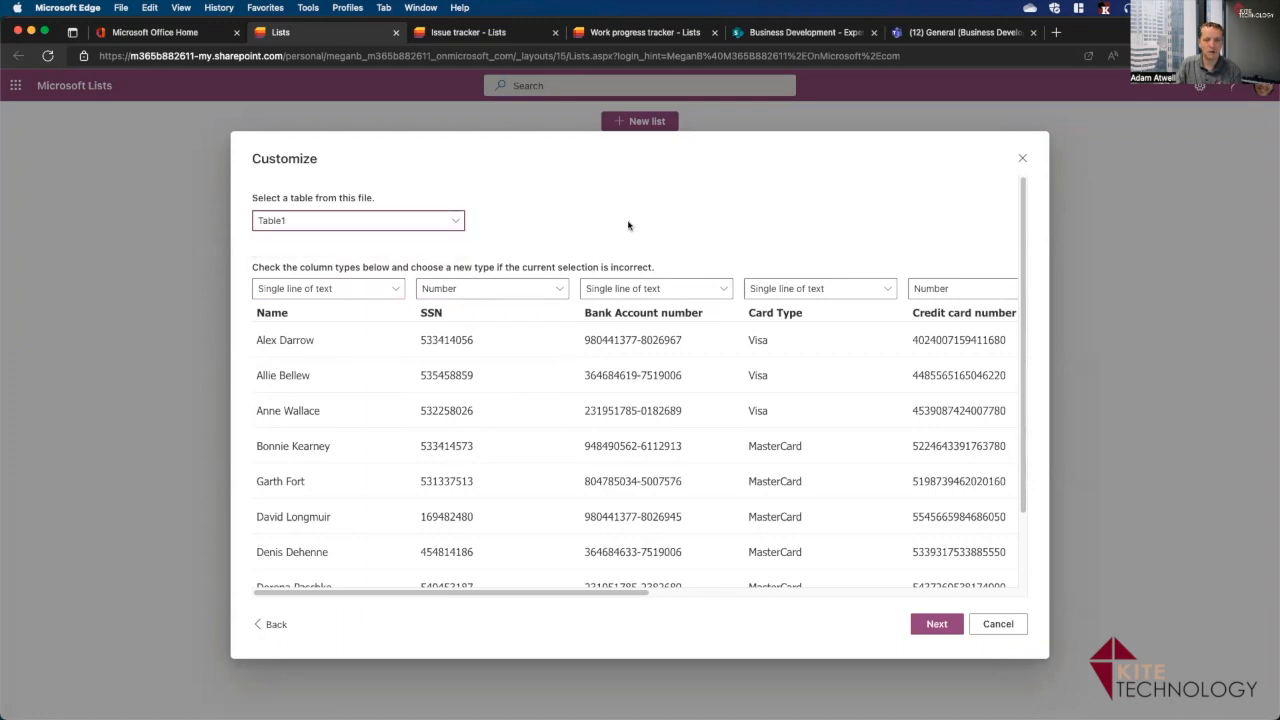
Set the SSN and credit card number columns to Do not import, then continue.
{"action": "left_click_drag", "start_coordinate": [517, 593], "coordinate": [916, 608]}
{"action": "scroll", "coordinate": [920, 612], "scroll_direction": "left", "scroll_amount": 10}
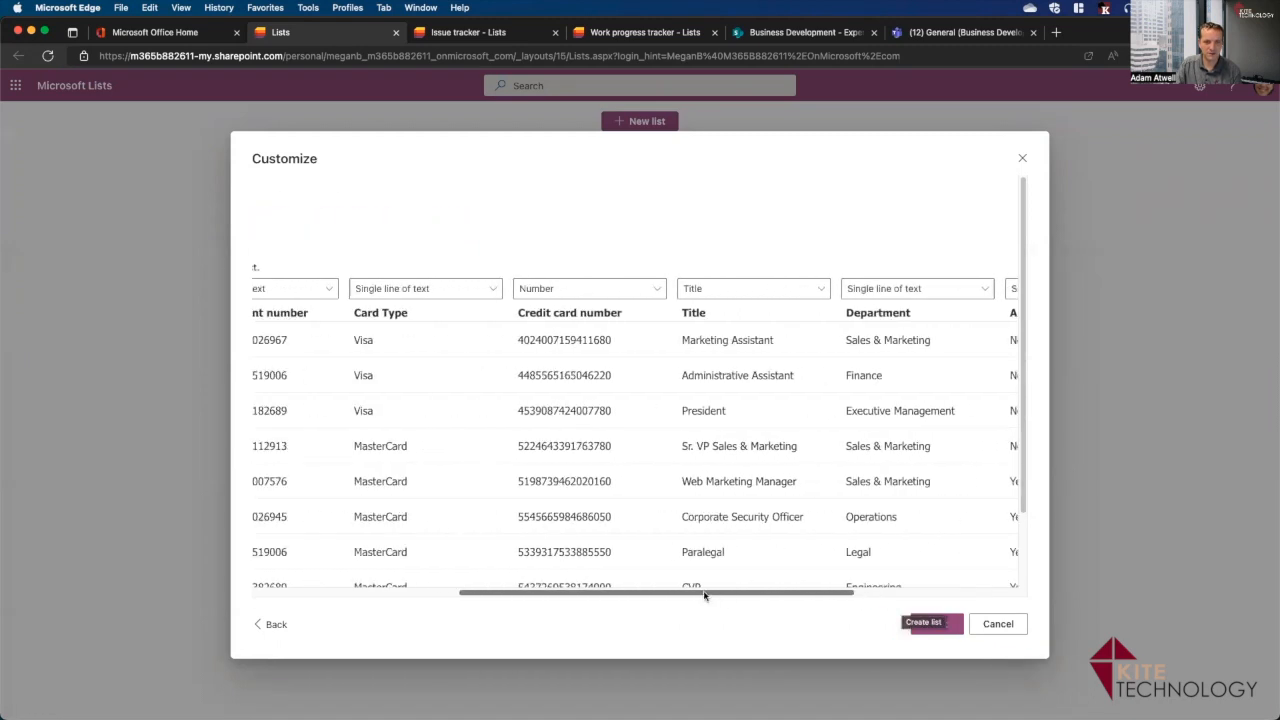
{"action": "left_click", "coordinate": [561, 291]}
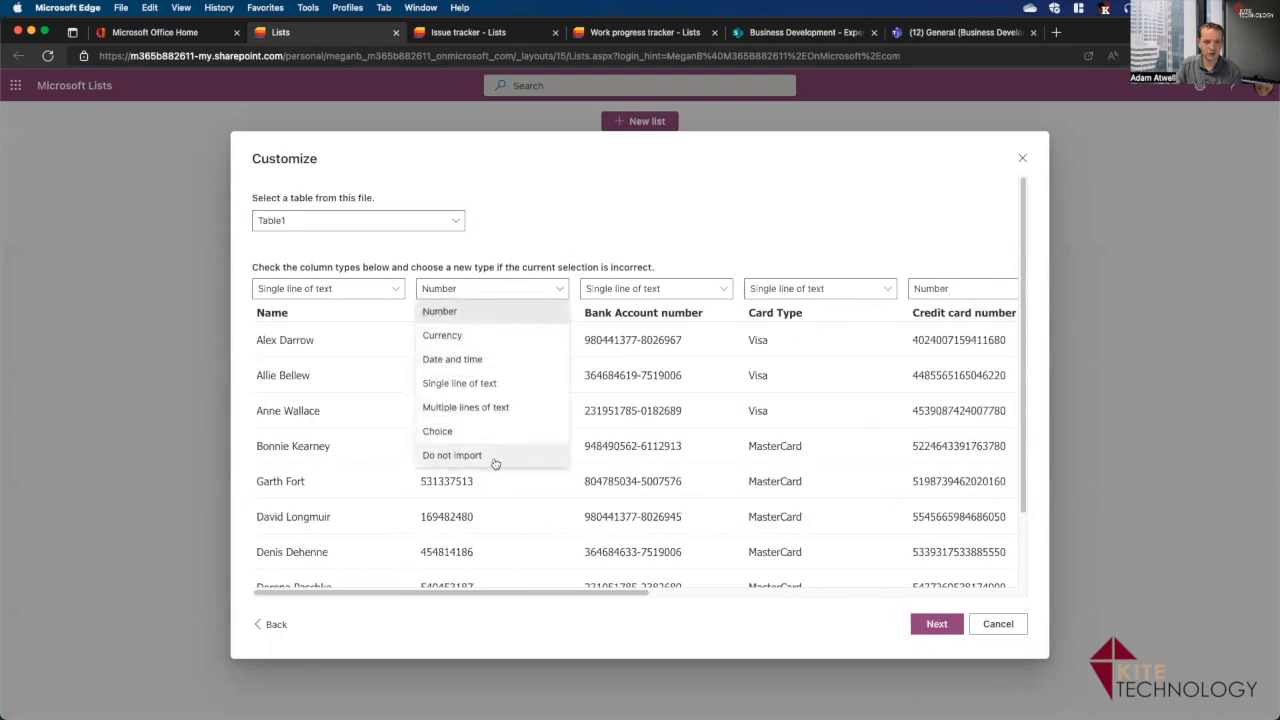
{"action": "left_click", "coordinate": [626, 239]}
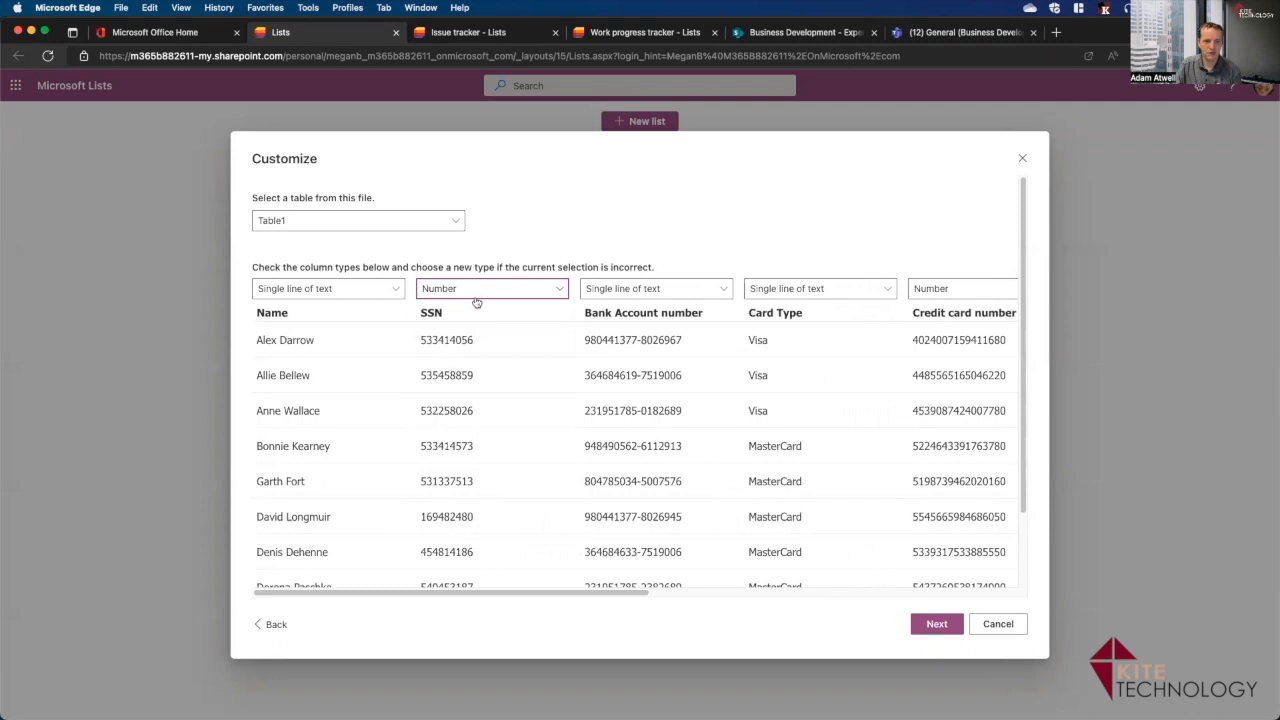
{"action": "left_click", "coordinate": [510, 292]}
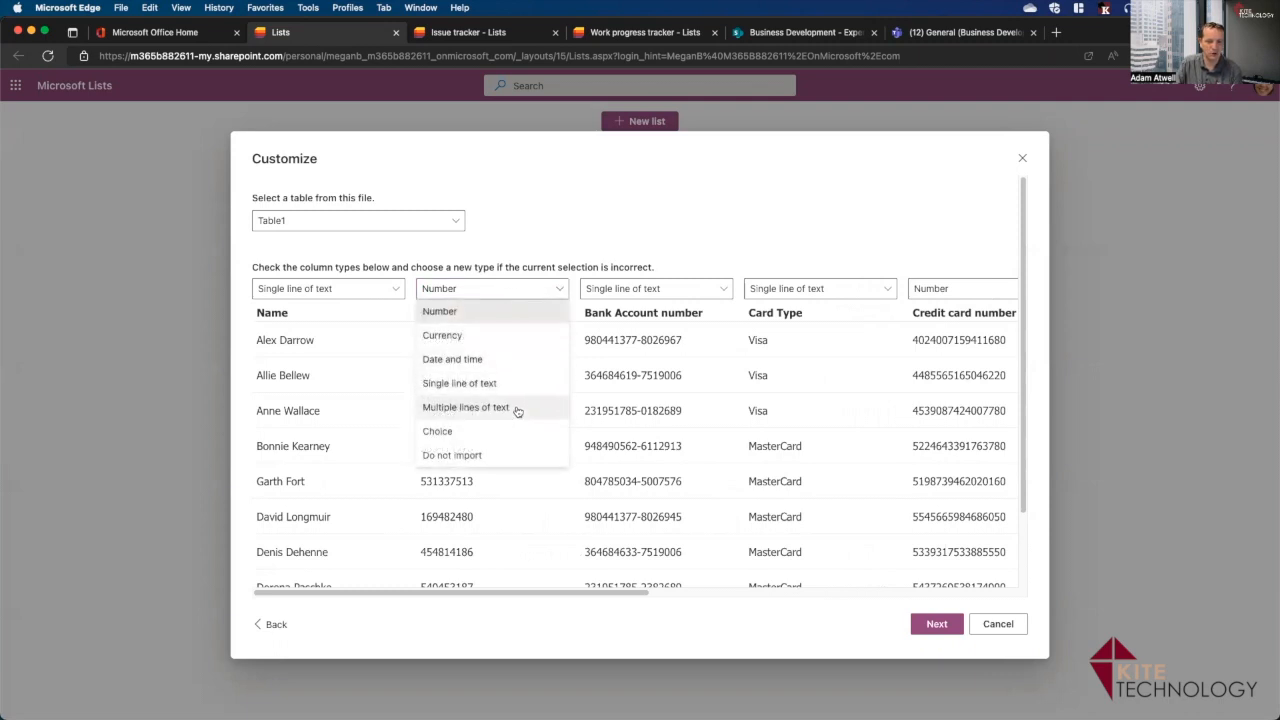
{"action": "left_click", "coordinate": [486, 457]}
{"action": "left_click_drag", "start_coordinate": [565, 598], "coordinate": [757, 601]}
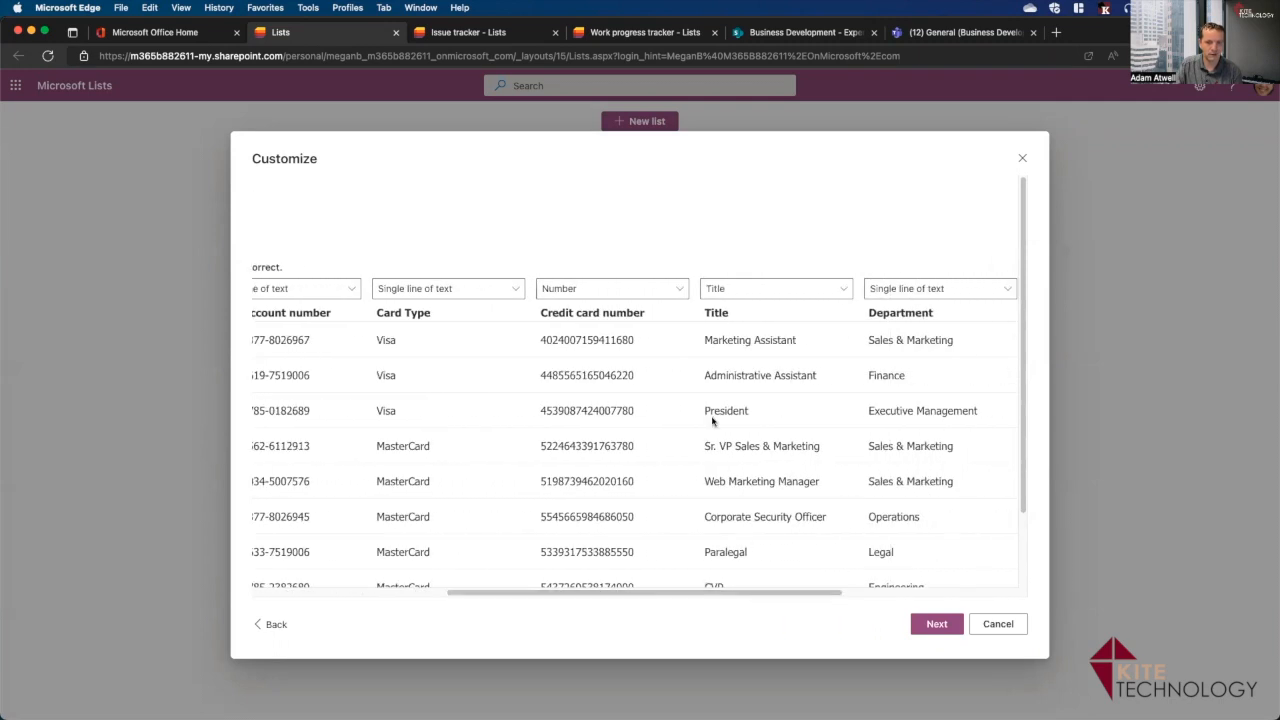
{"action": "left_click", "coordinate": [667, 298]}
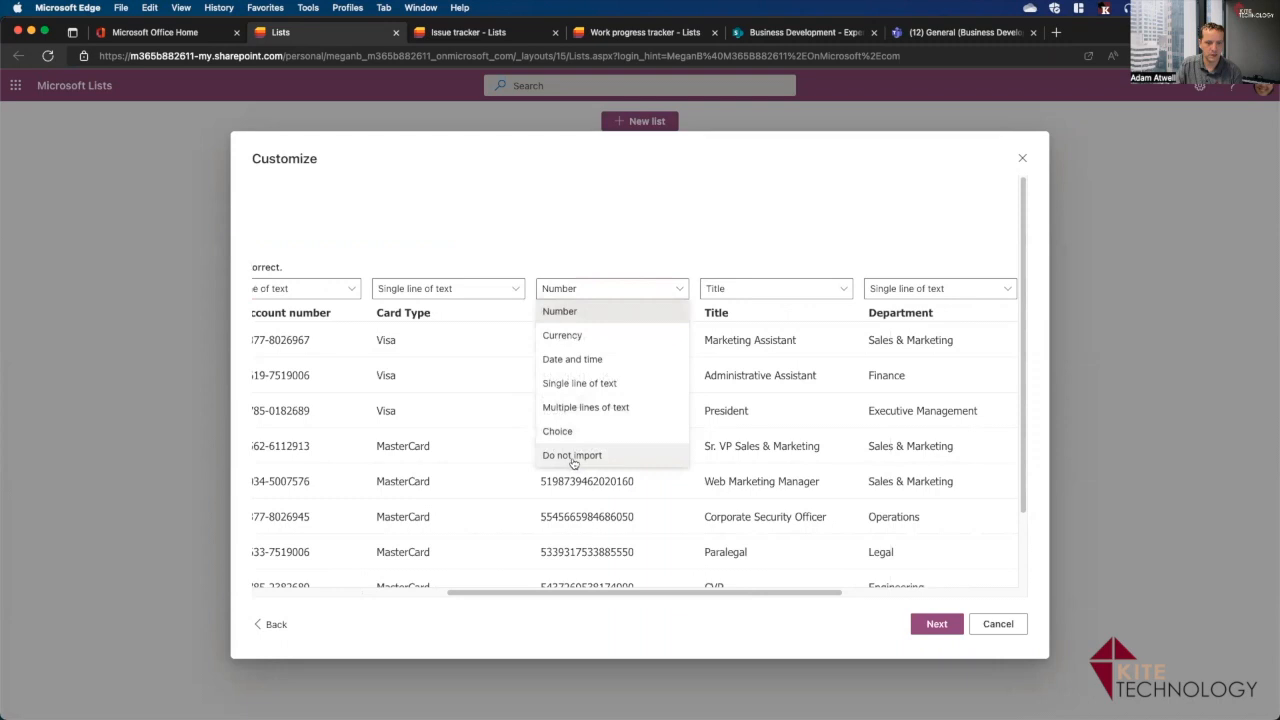
{"action": "left_click", "coordinate": [572, 457]}
{"action": "left_click_drag", "start_coordinate": [534, 595], "coordinate": [312, 595]}
{"action": "left_click", "coordinate": [947, 632]}
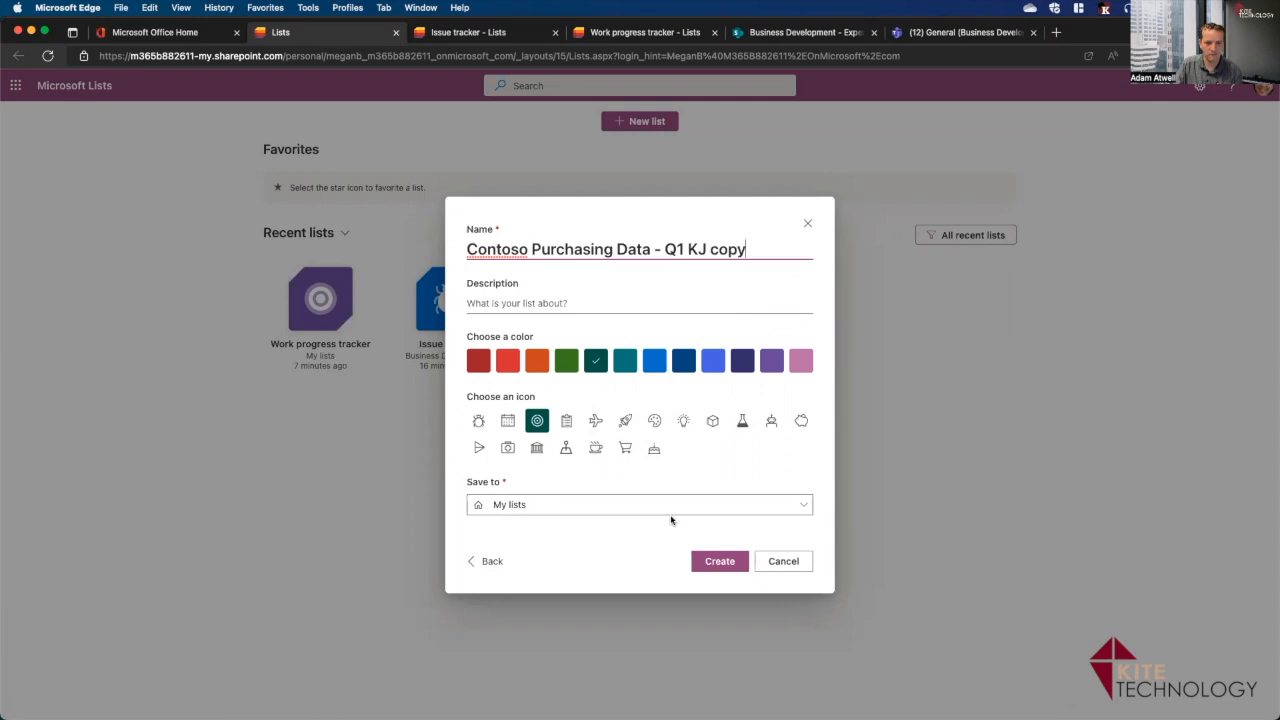
Save the imported Contoso Purchasing Data - Q1 KJ copy list to the Business Development site.
{"action": "left_click", "coordinate": [548, 512]}
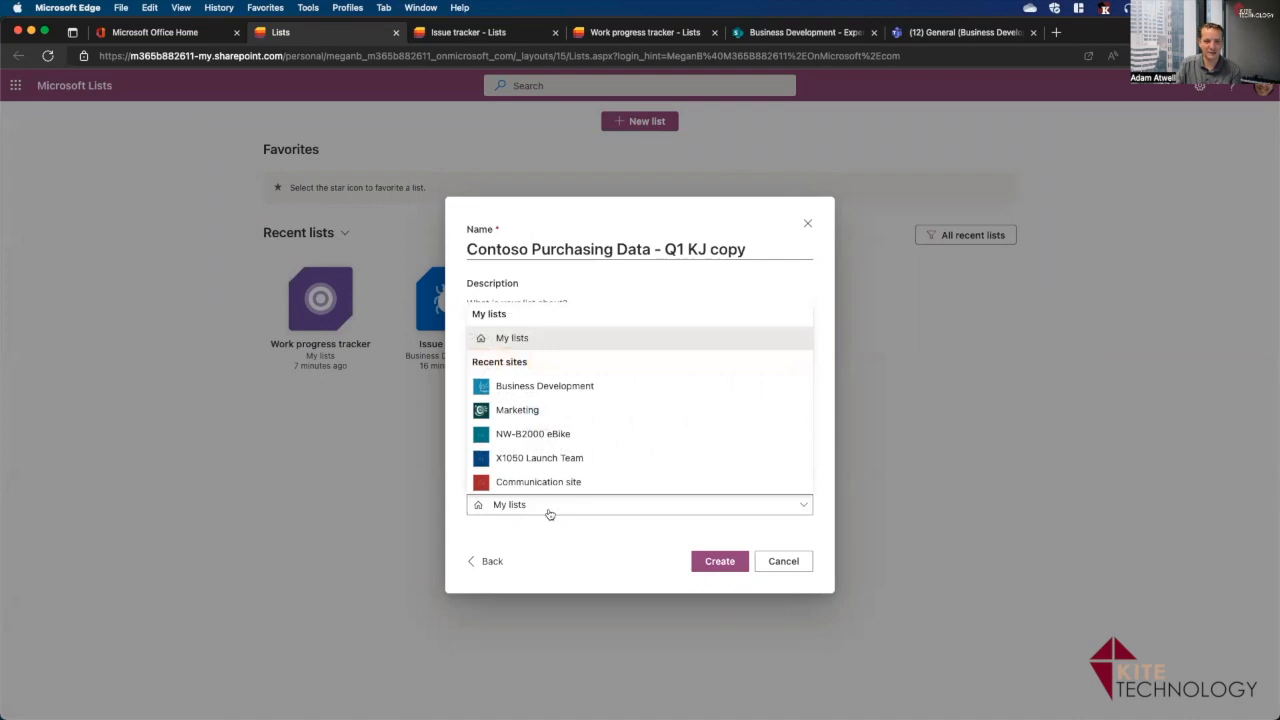
{"action": "left_click", "coordinate": [568, 389]}
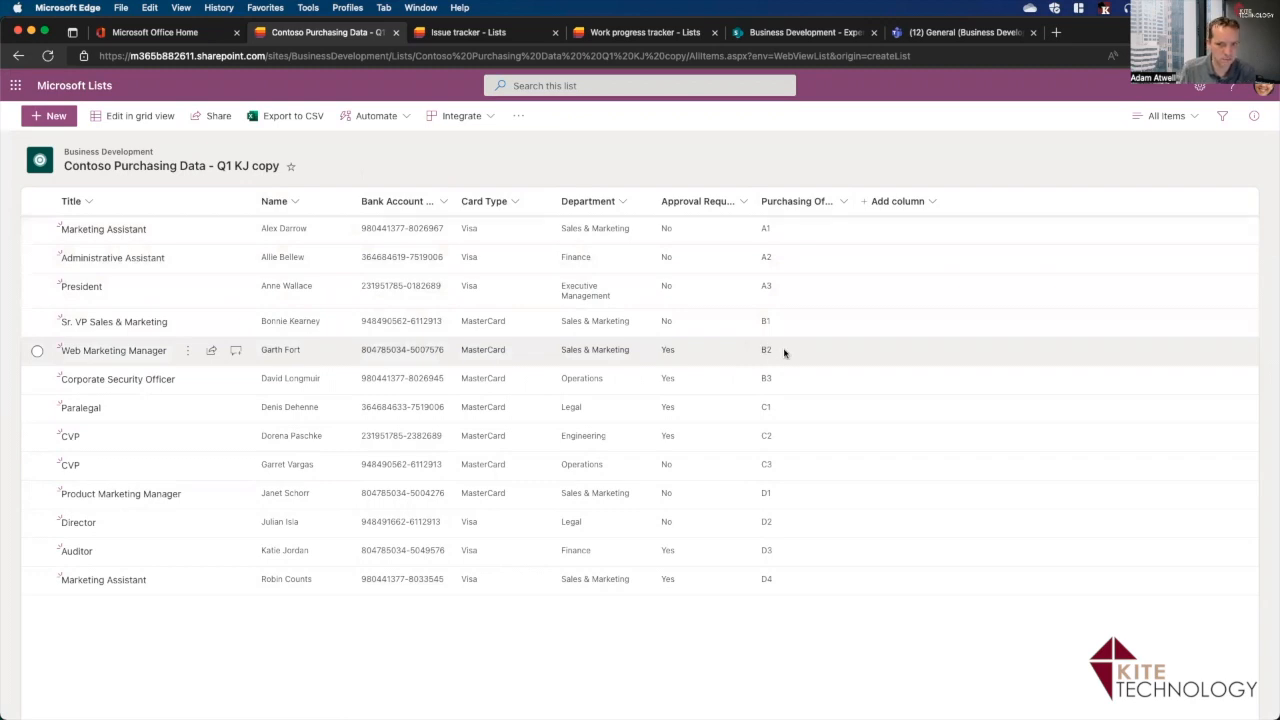
Add a Yes/No column named Updated? to the purchasing list.
{"action": "left_click", "coordinate": [920, 202]}
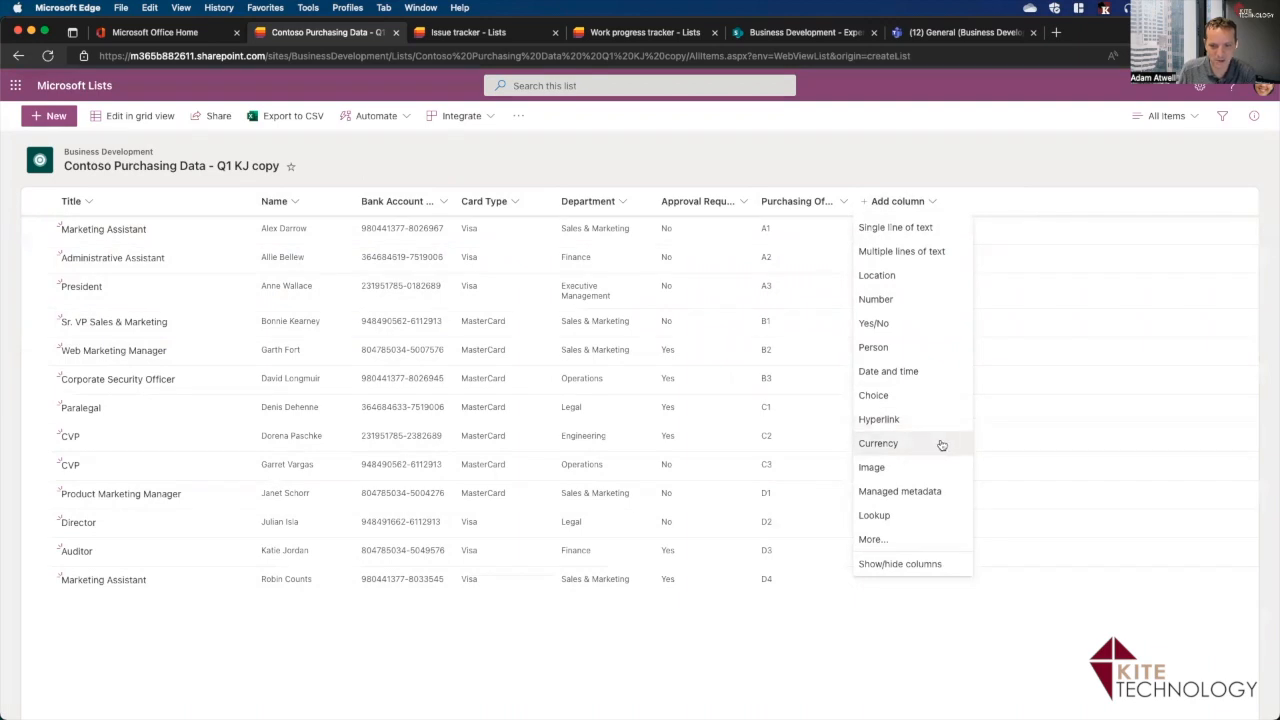
{"action": "left_click", "coordinate": [910, 324]}
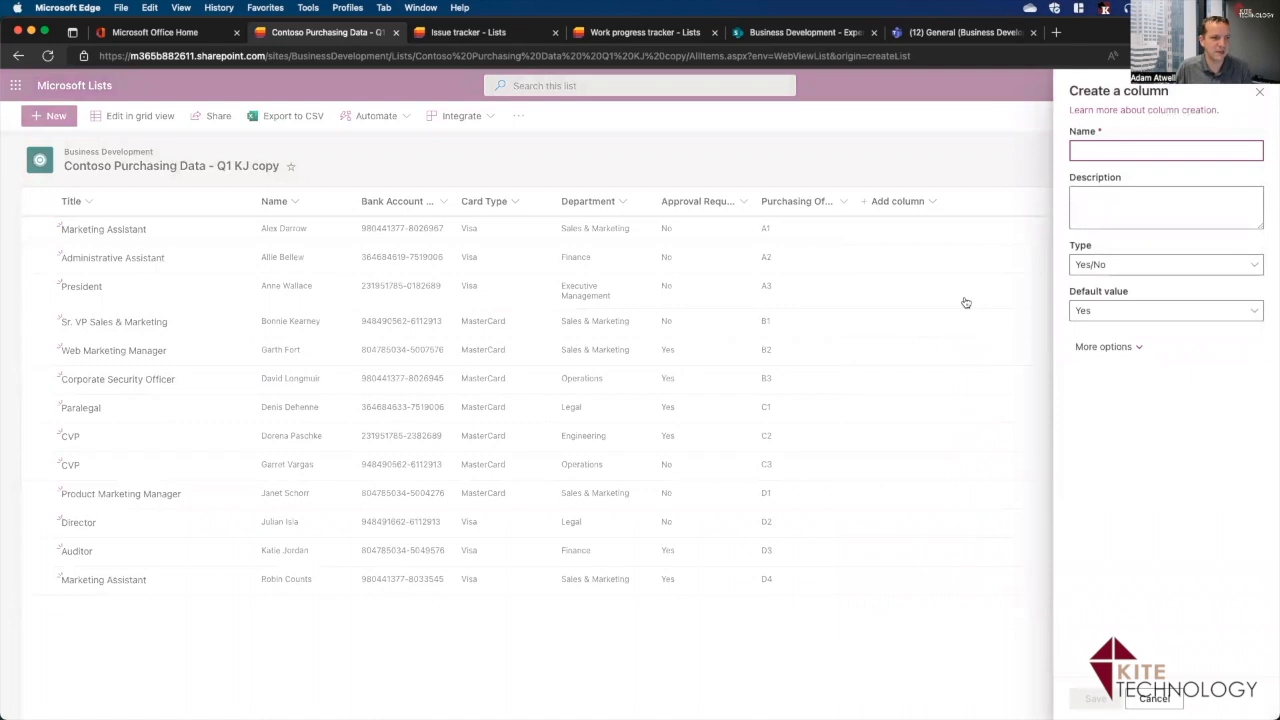
{"action": "type", "text": "U"}
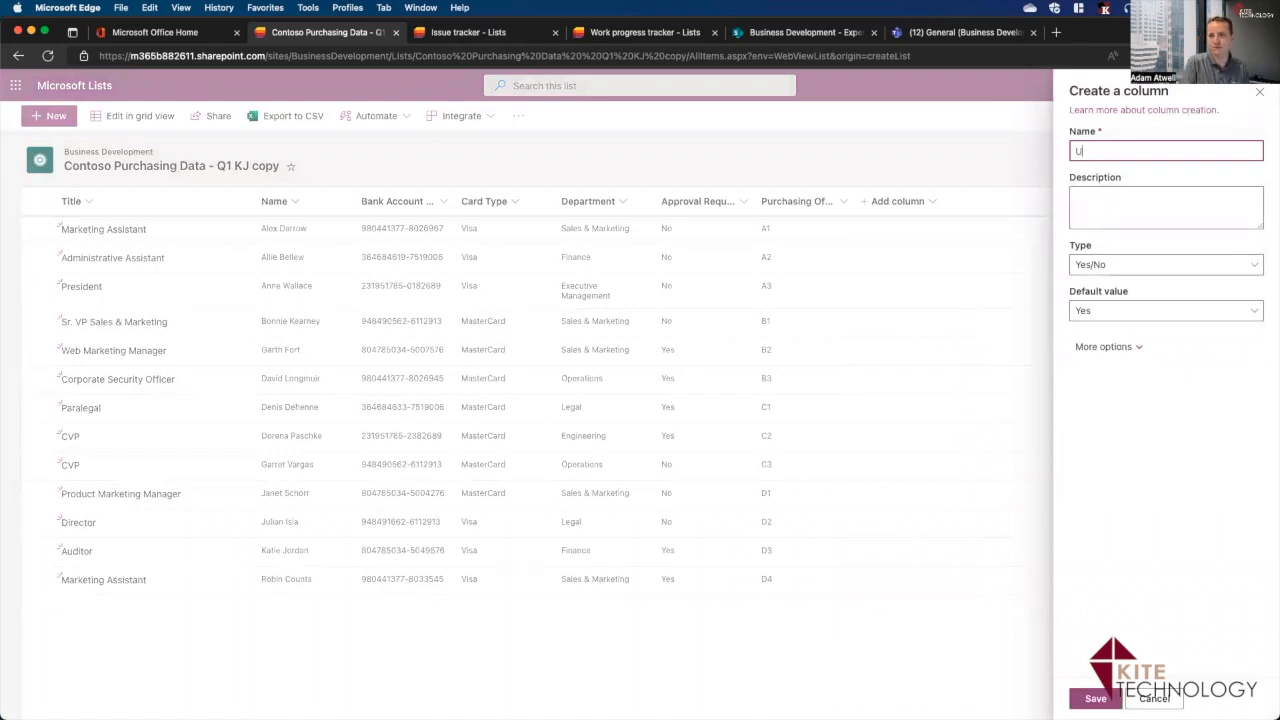
{"action": "type", "text": "pdated?"}
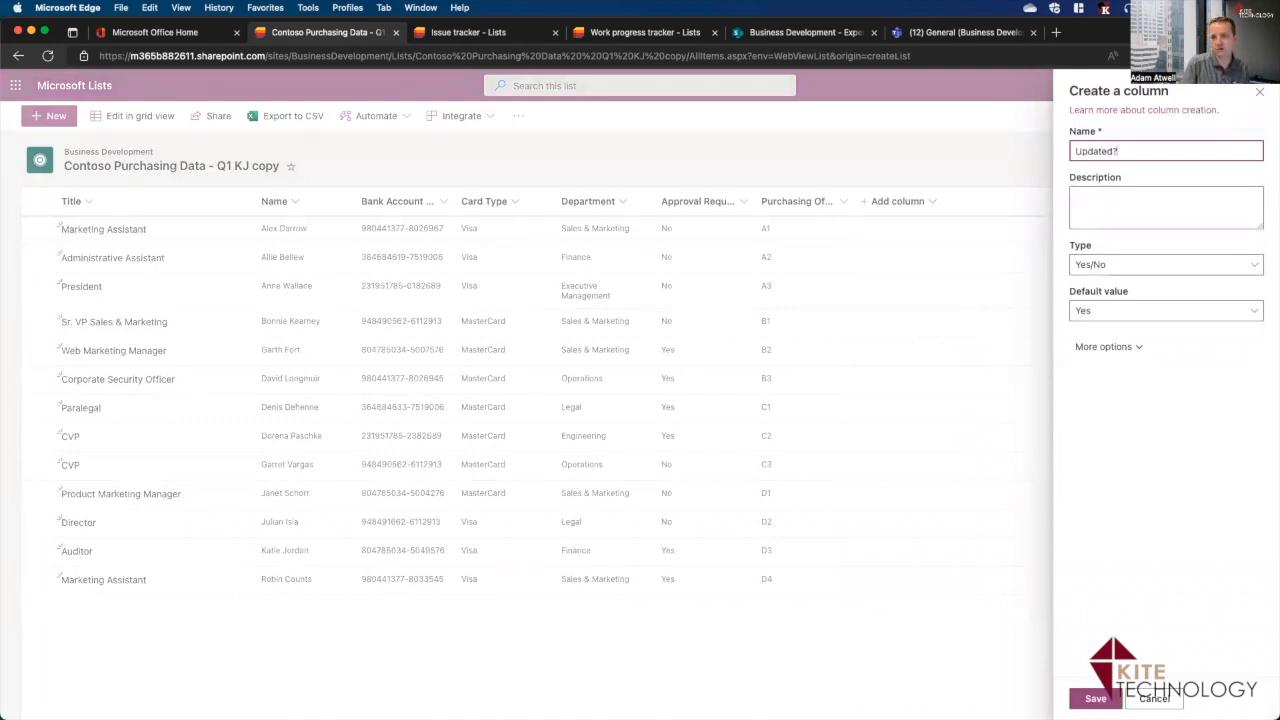
{"action": "left_click", "coordinate": [1096, 699]}
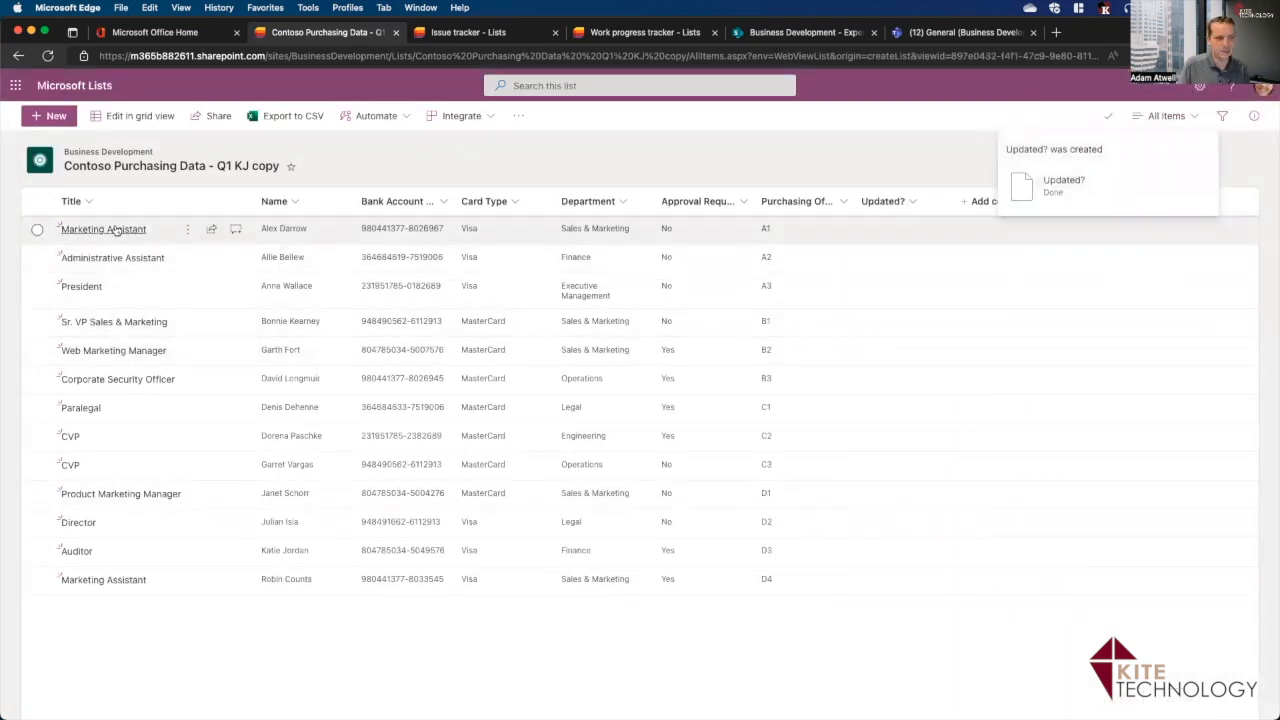
In grid view, tick Updated? for consecutive rows from the first down to the Director row.
{"action": "left_click", "coordinate": [138, 115]}
{"action": "left_click", "coordinate": [868, 232]}
{"action": "key", "text": "Down"}
{"action": "key", "text": "Up"}
{"action": "key", "text": "space"}
{"action": "key", "text": "Down"}
{"action": "key", "text": "Down"}
{"action": "key", "text": "space"}
{"action": "key", "text": "Down"}
{"action": "key", "text": "space"}
{"action": "key", "text": "Down"}
{"action": "key", "text": "Down"}
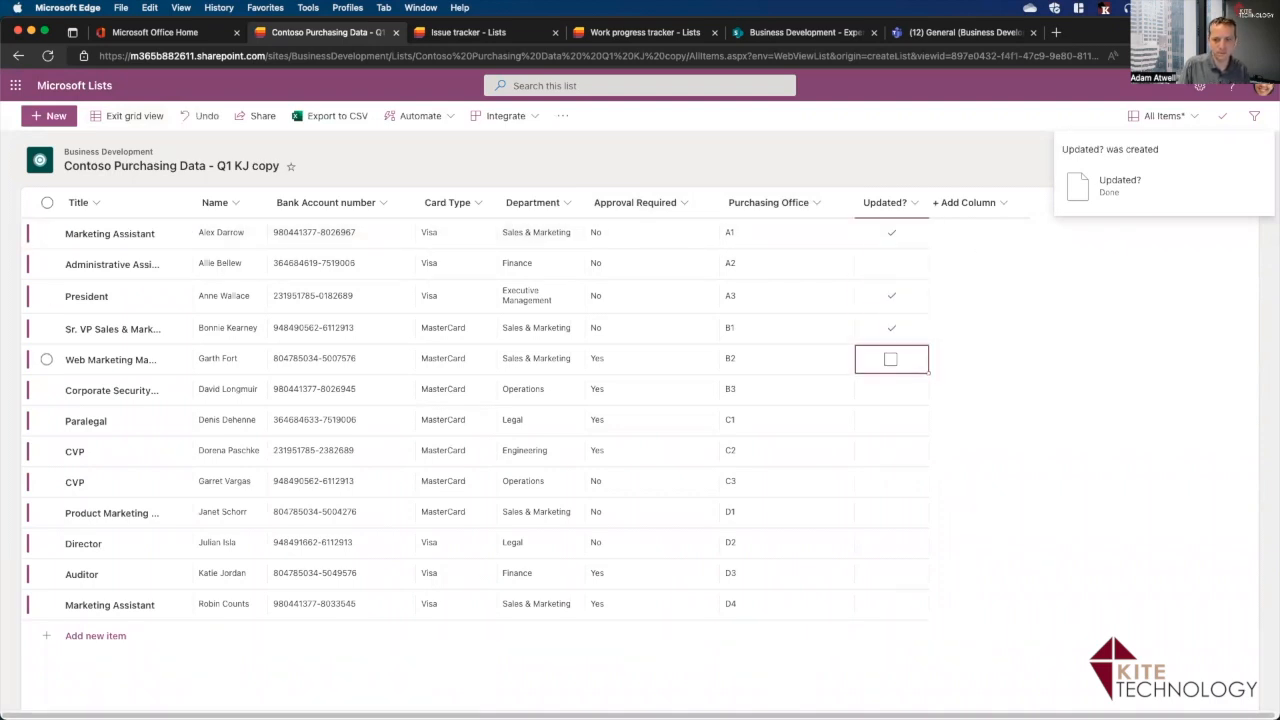
{"action": "key", "text": "space"}
{"action": "key", "text": "Down"}
{"action": "key", "text": "Down"}
{"action": "key", "text": "space"}
{"action": "key", "text": "Down"}
{"action": "key", "text": "space"}
{"action": "key", "text": "Down"}
{"action": "key", "text": "space"}
{"action": "key", "text": "Down"}
{"action": "key", "text": "space"}
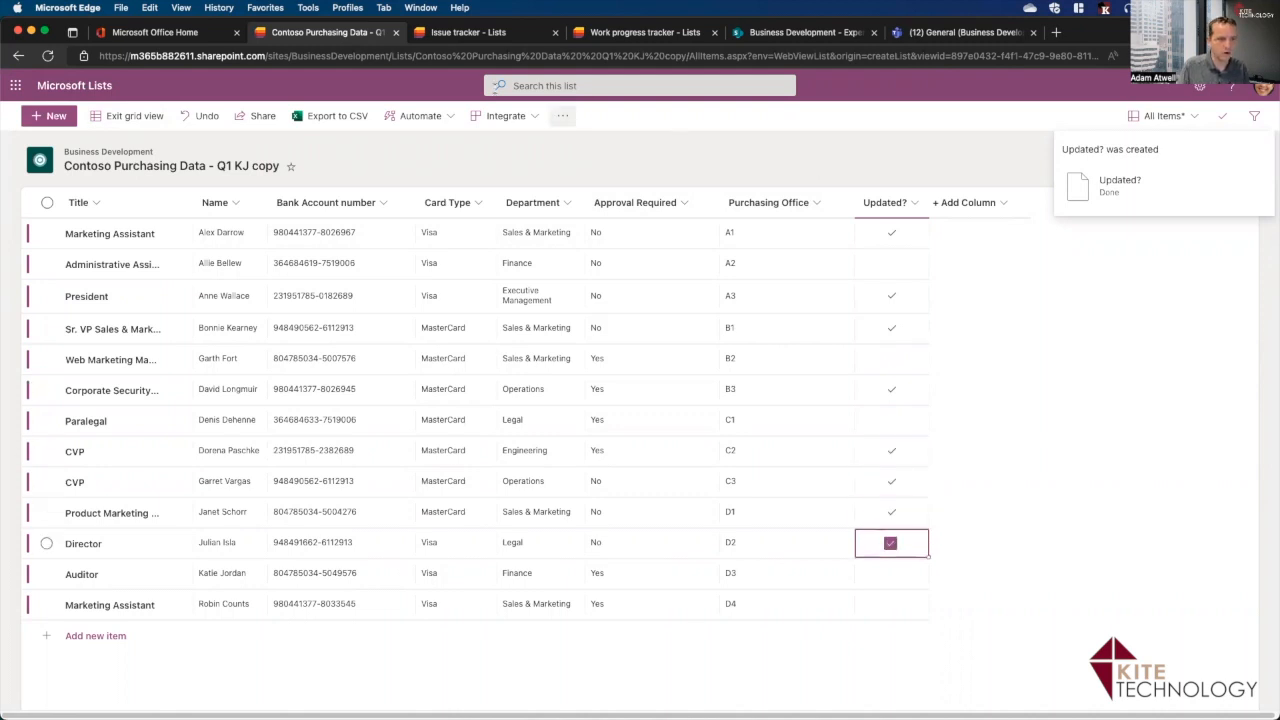
{"action": "left_click", "coordinate": [128, 116]}
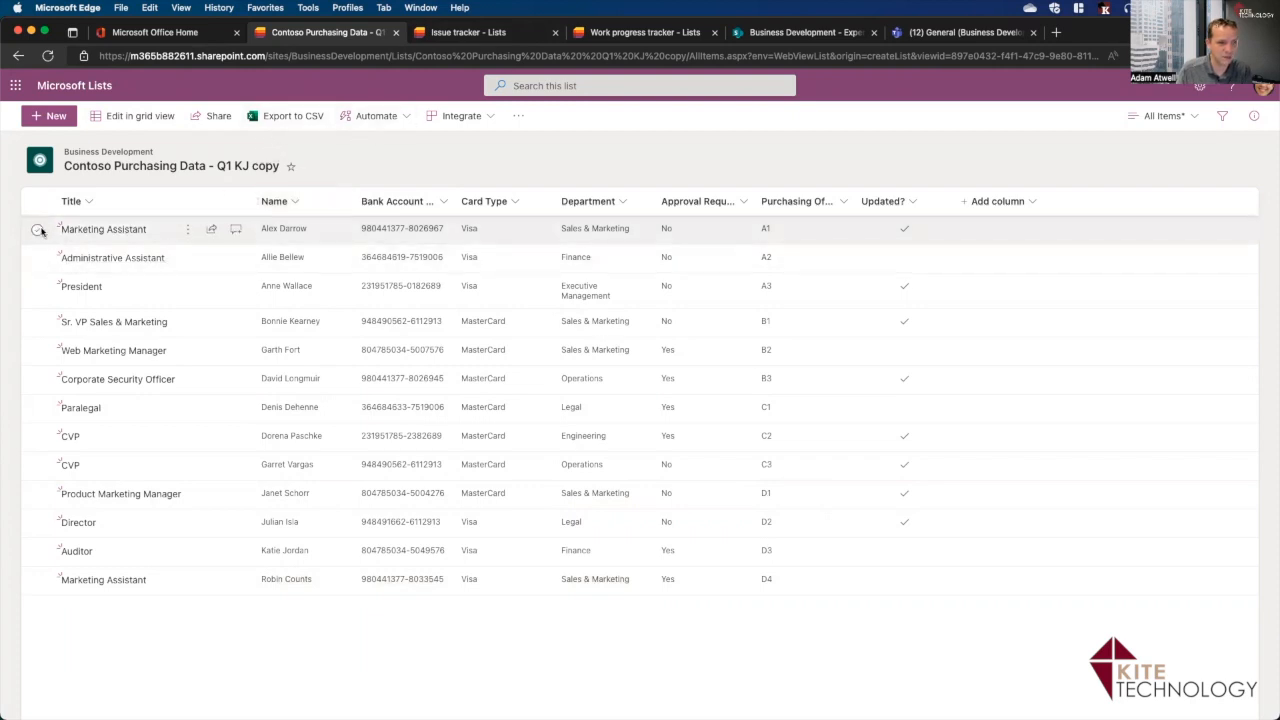
Start a new list rule triggered when the Updated? column changes.
{"action": "left_click", "coordinate": [405, 116]}
{"action": "mouse_move", "coordinate": [373, 143]}
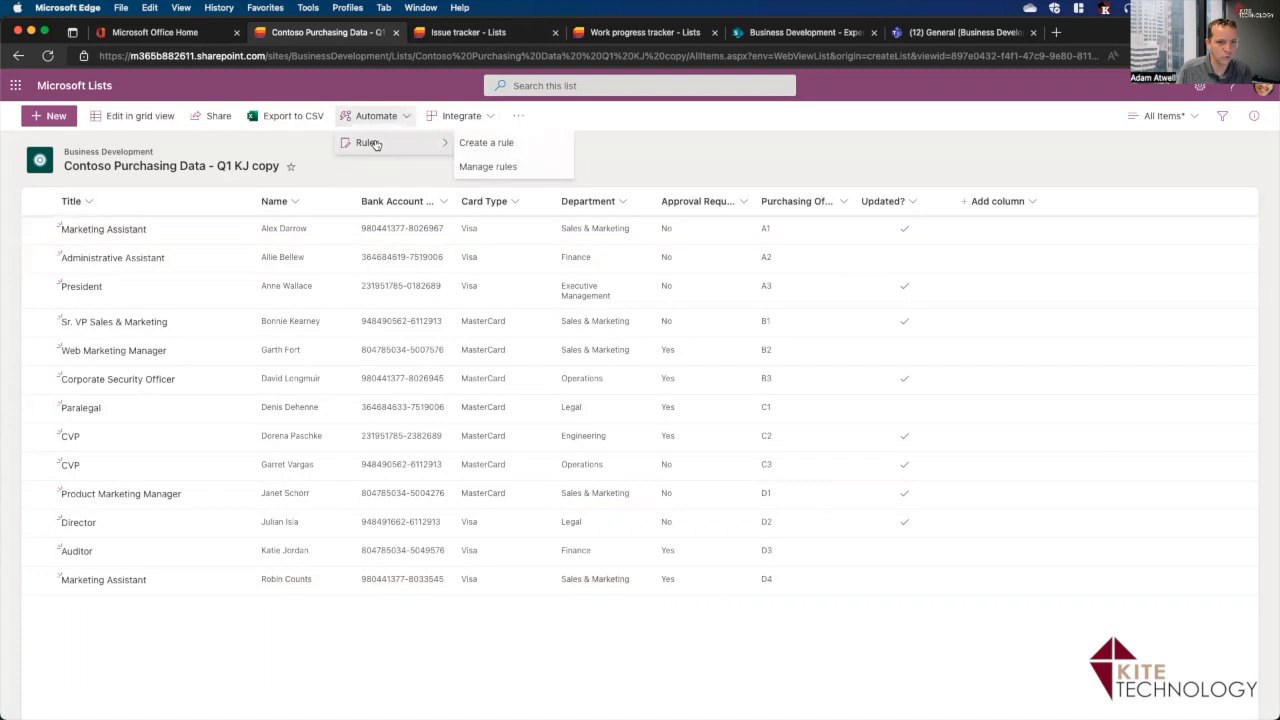
{"action": "left_click", "coordinate": [479, 146]}
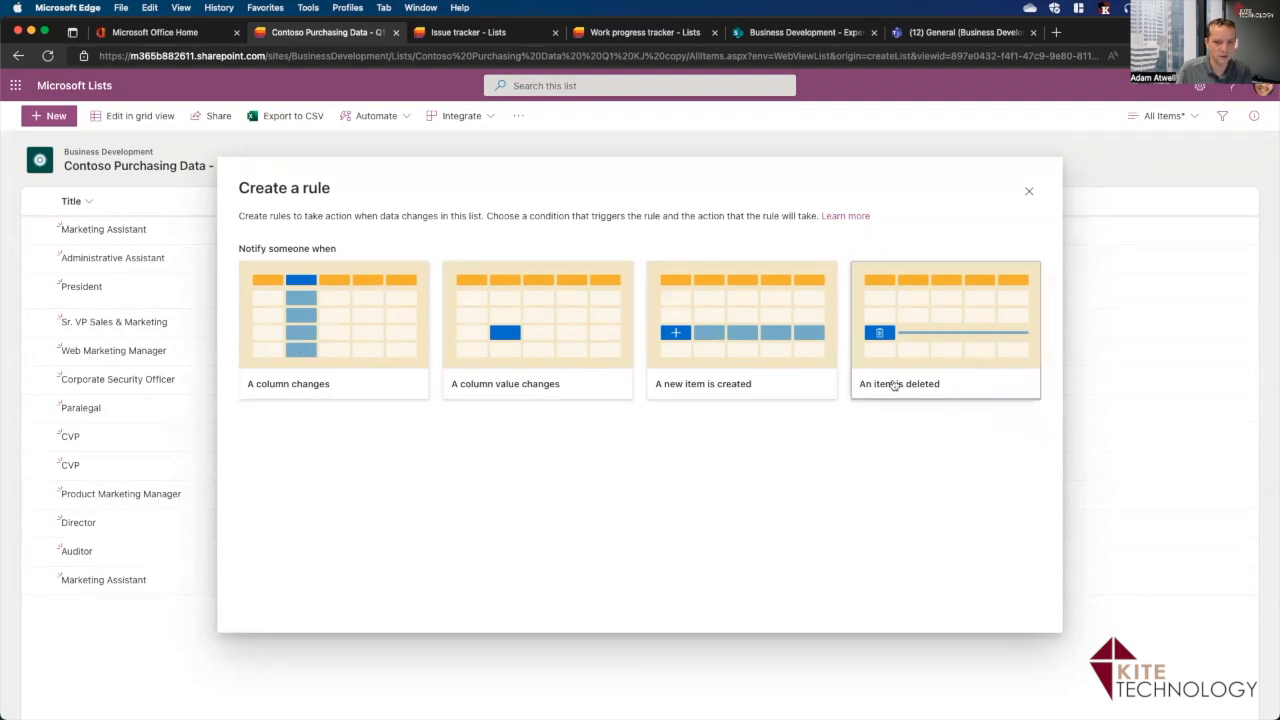
{"action": "left_click", "coordinate": [331, 378]}
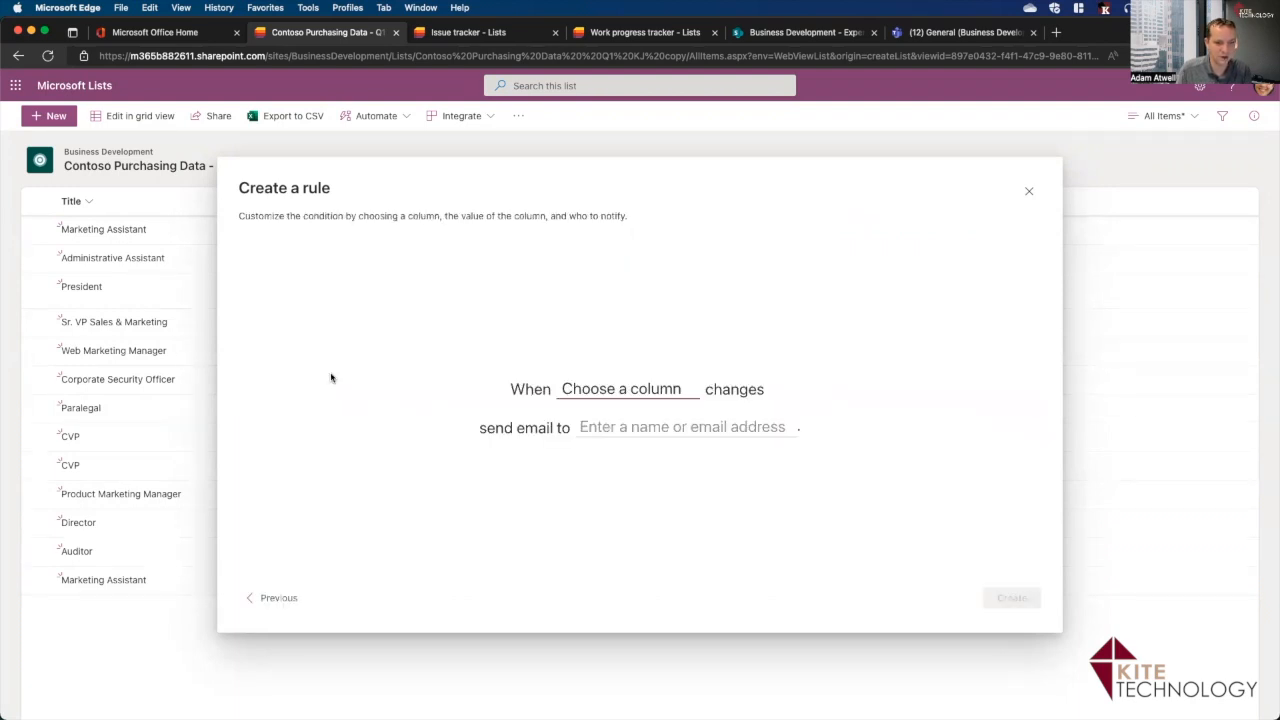
{"action": "left_click", "coordinate": [653, 396]}
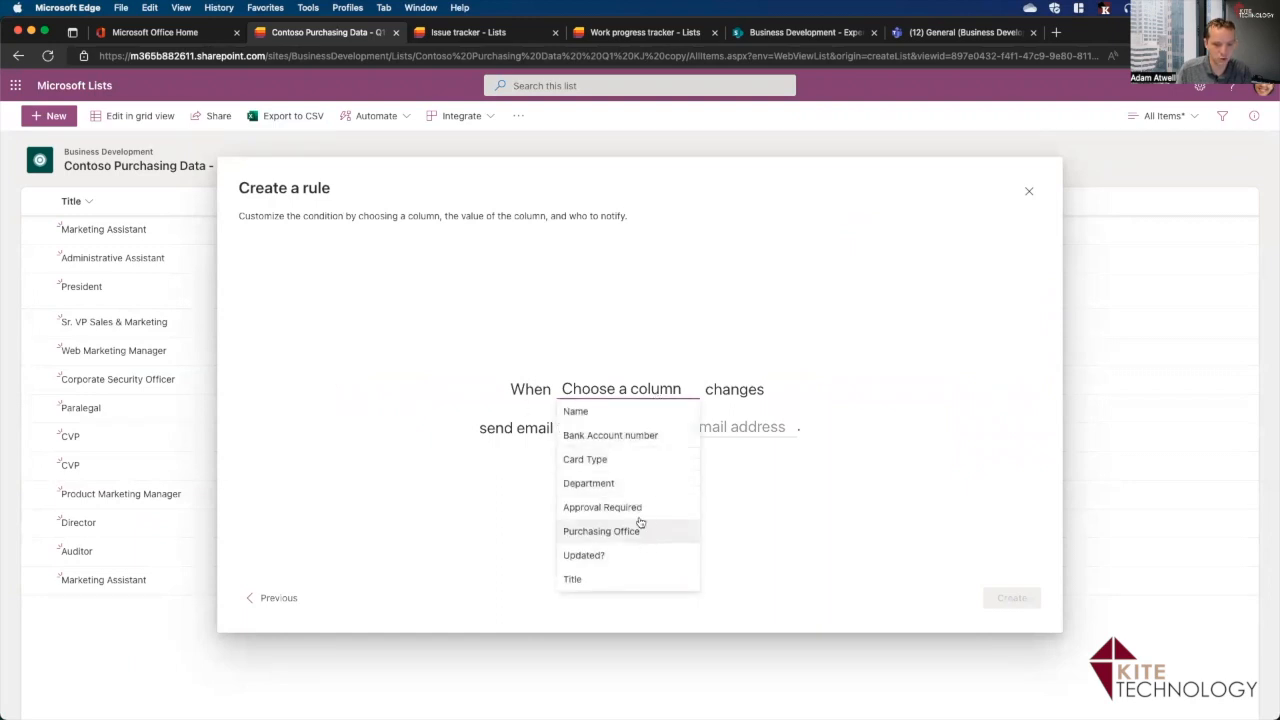
{"action": "left_click", "coordinate": [591, 558]}
Set a colleague as the email recipient, replacing the first typed address, and create the rule.
{"action": "left_click", "coordinate": [678, 427]}
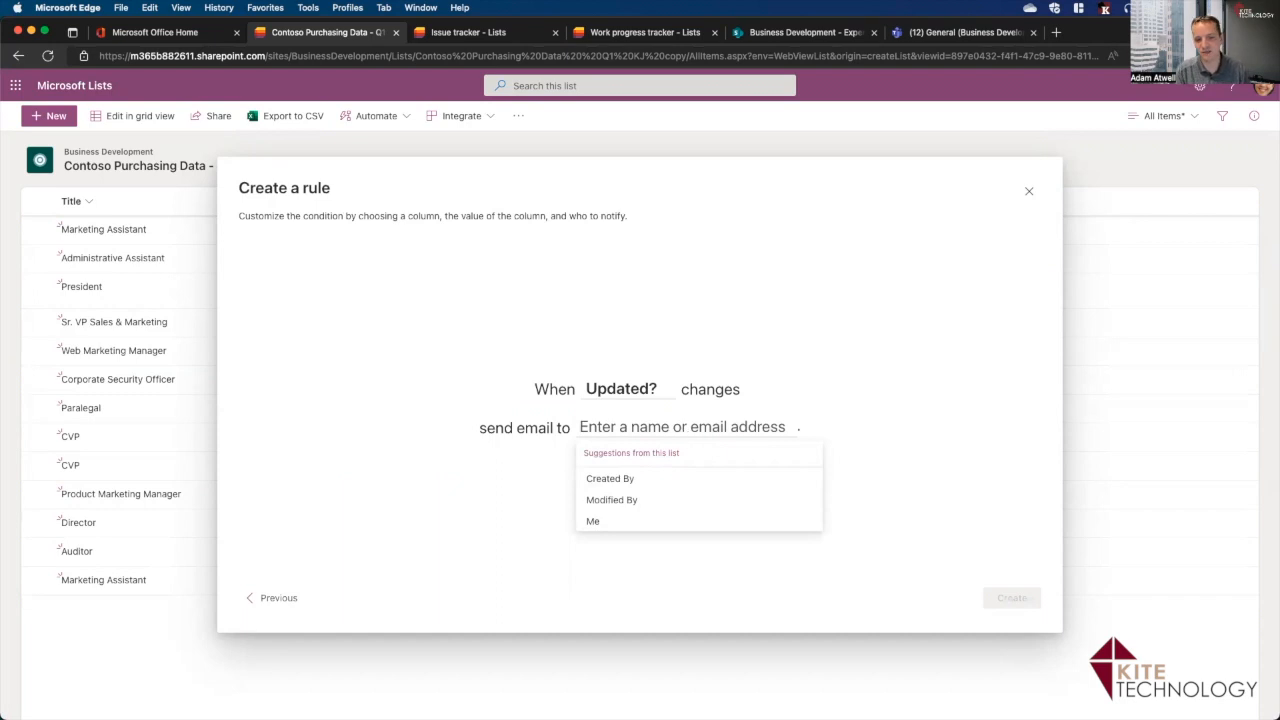
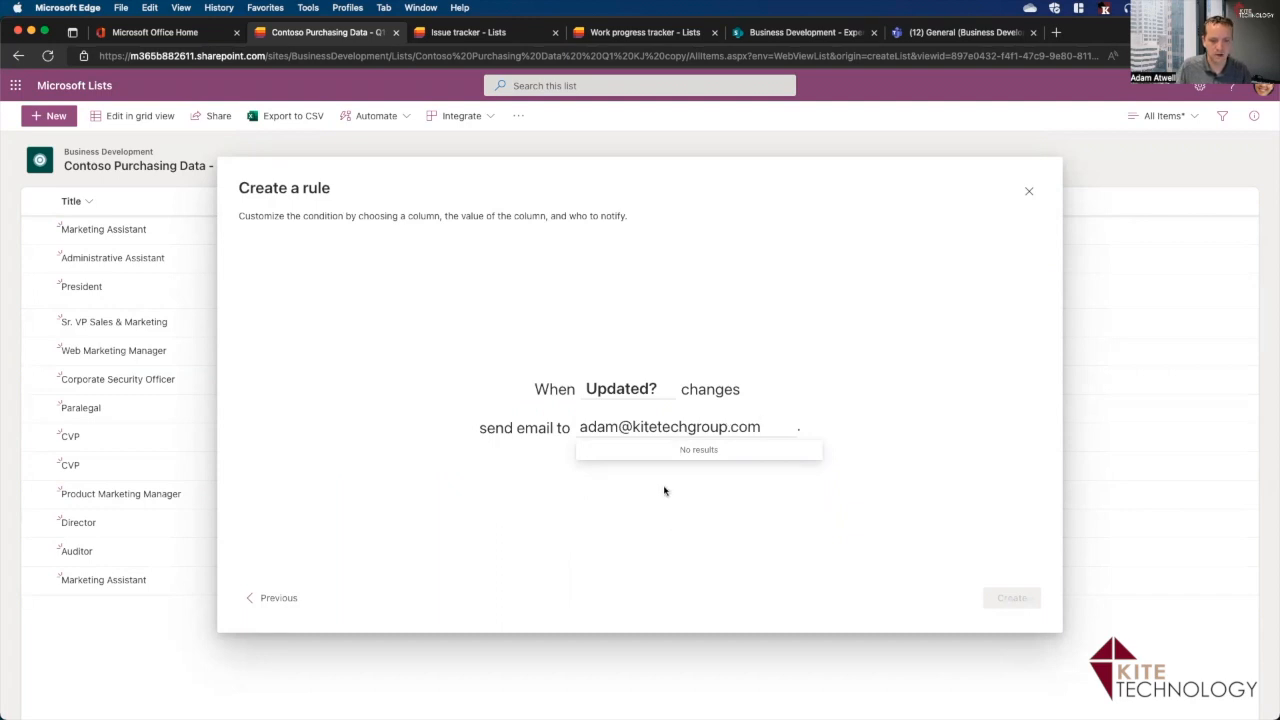
{"action": "left_click", "coordinate": [595, 430], "text": "shift"}
{"action": "key", "text": "BackSpace"}
{"action": "key", "text": "BackSpace"}
{"action": "key", "text": "BackSpace"}
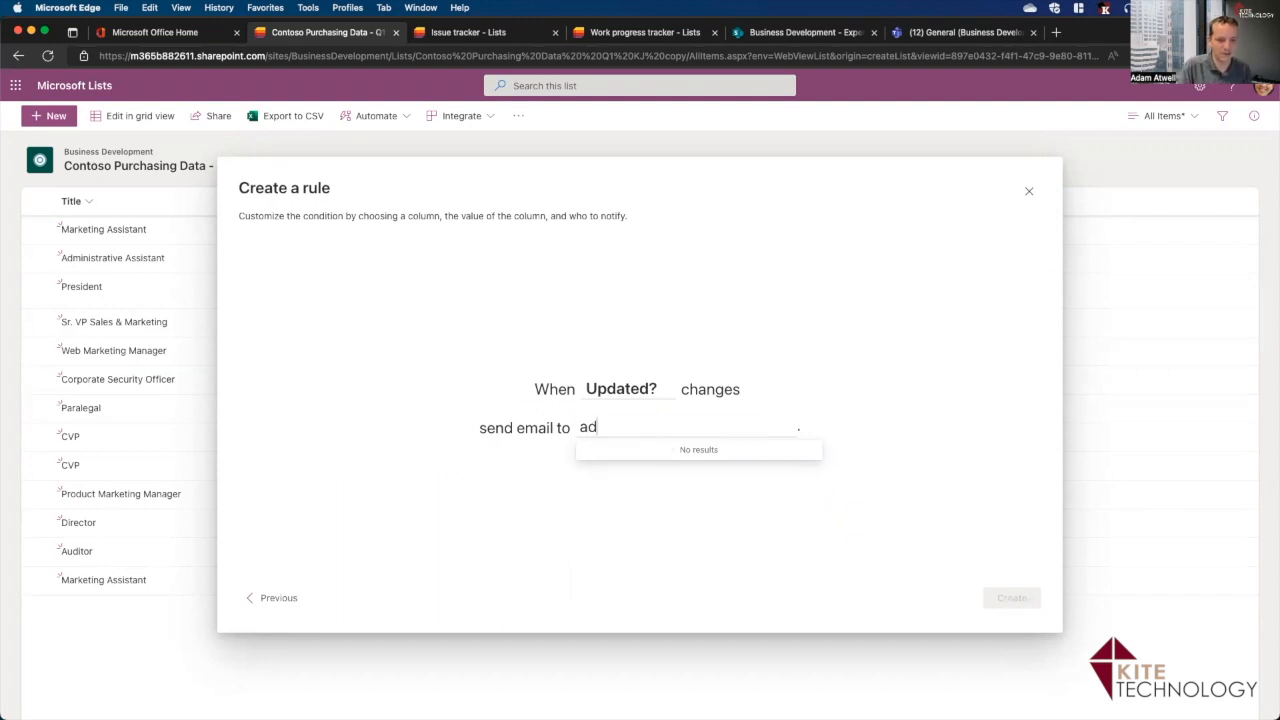
{"action": "type", "text": "m"}
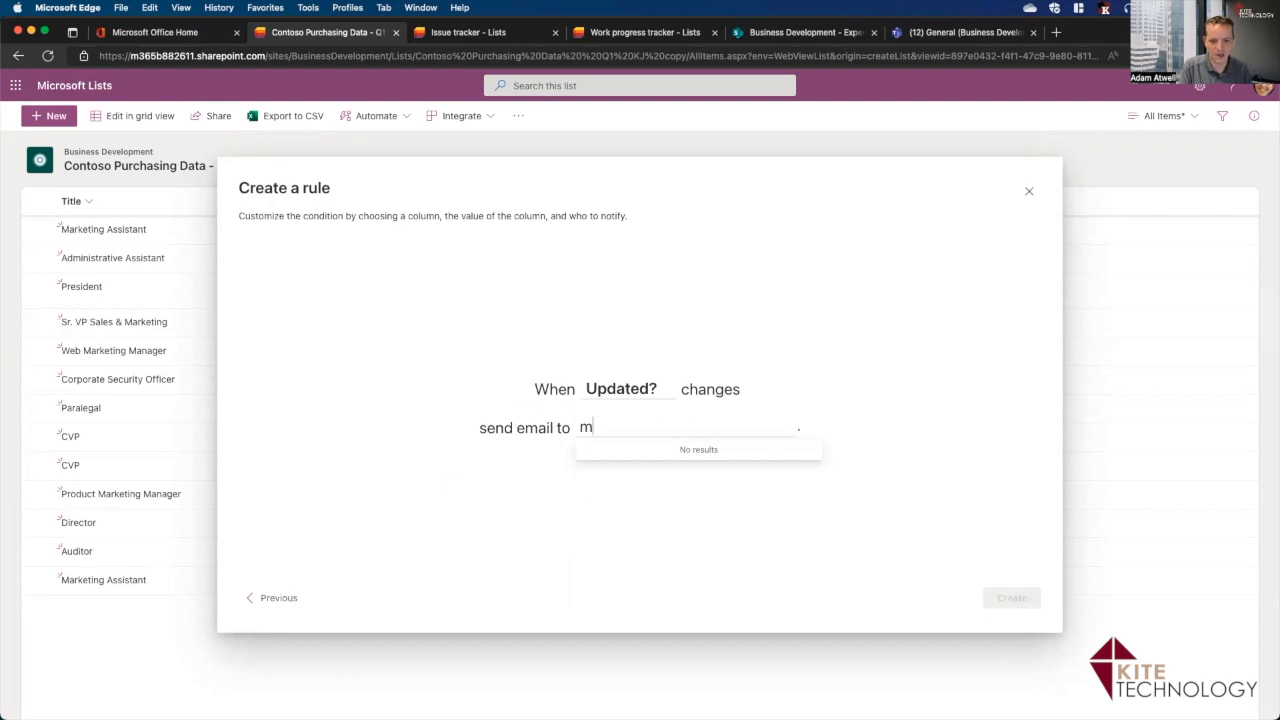
{"action": "type", "text": "eg"}
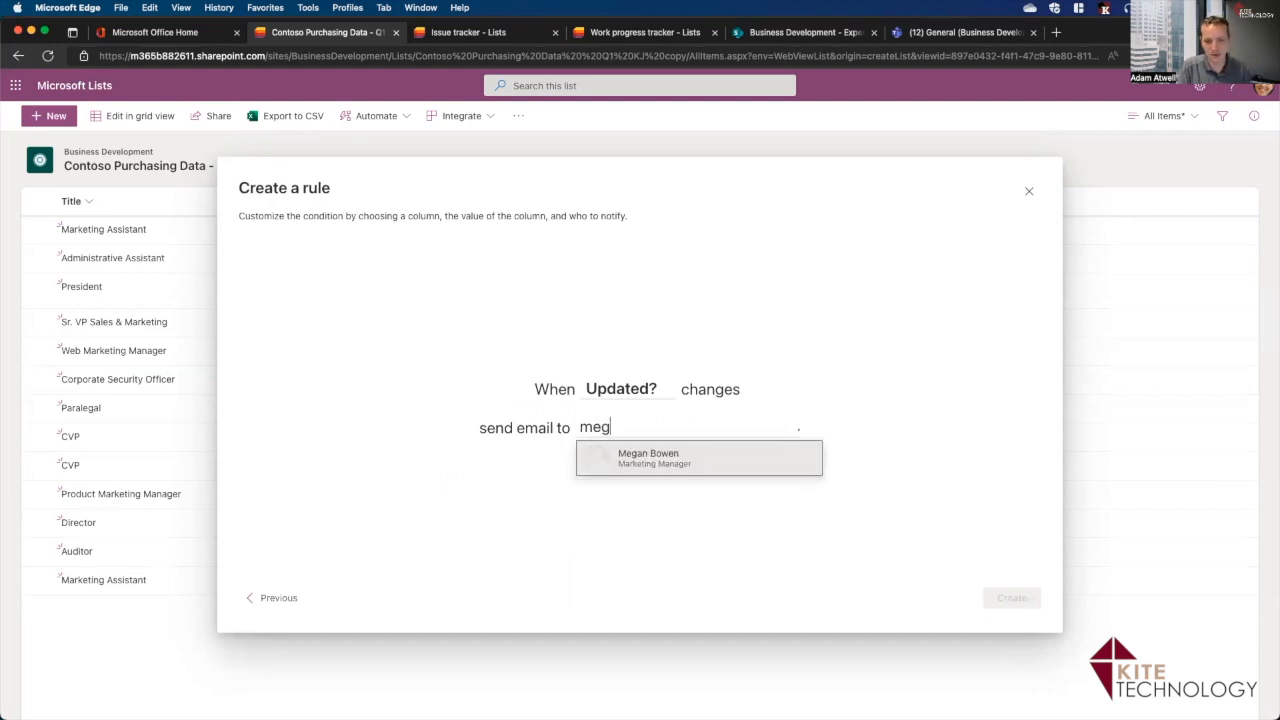
{"action": "key", "text": "Return"}
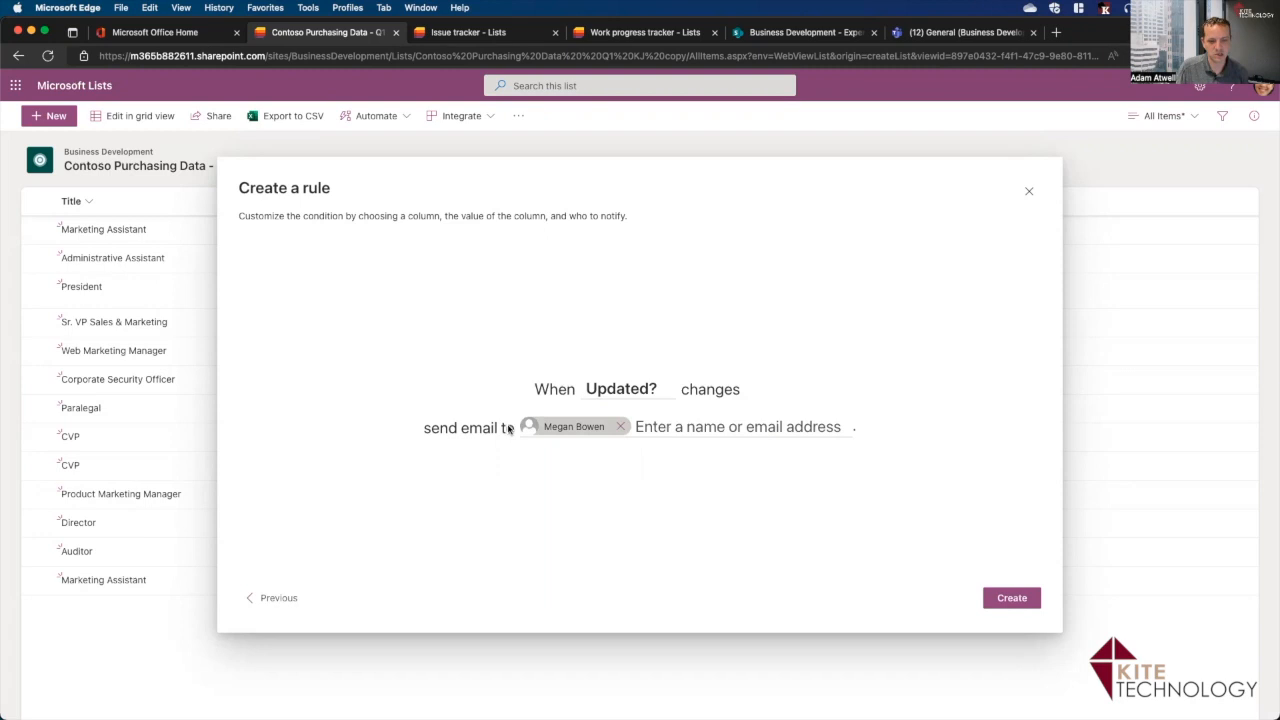
{"action": "left_click", "coordinate": [999, 598]}
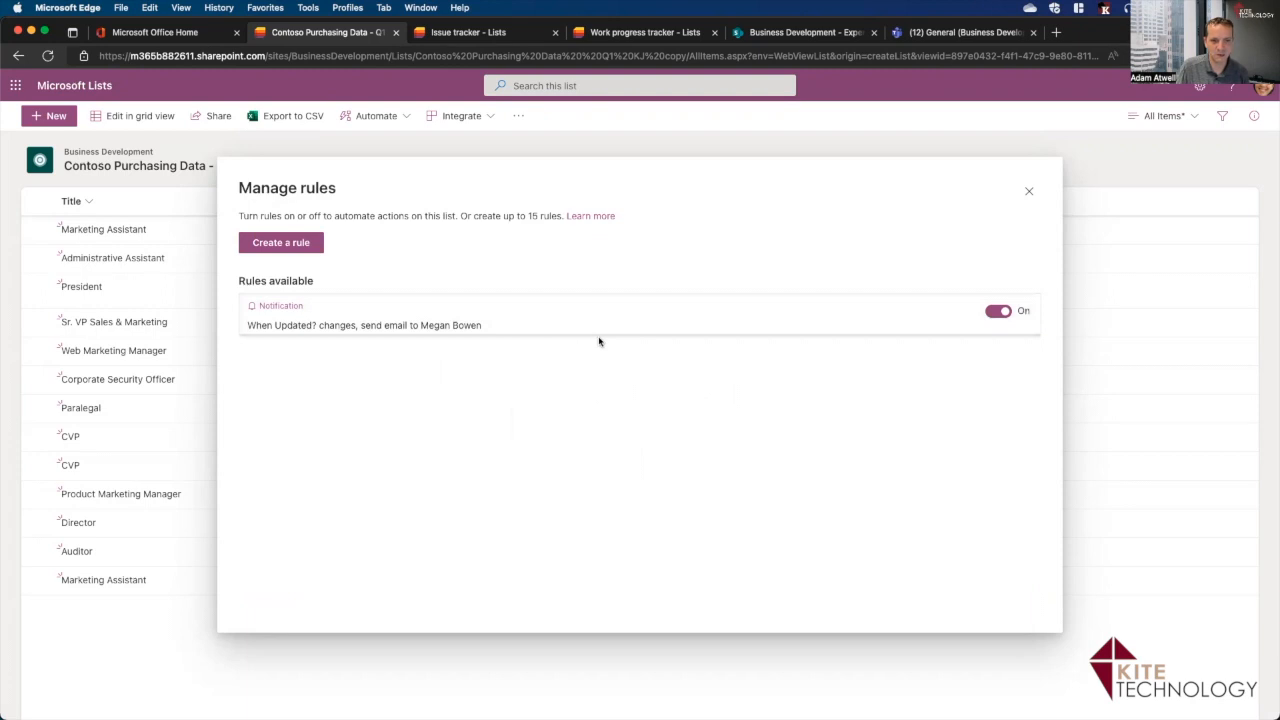
Close the rules panel and tick Updated? for Web Marketing Manager, Paralegal and Administrative Assistant in grid view.
{"action": "left_click", "coordinate": [1029, 191]}
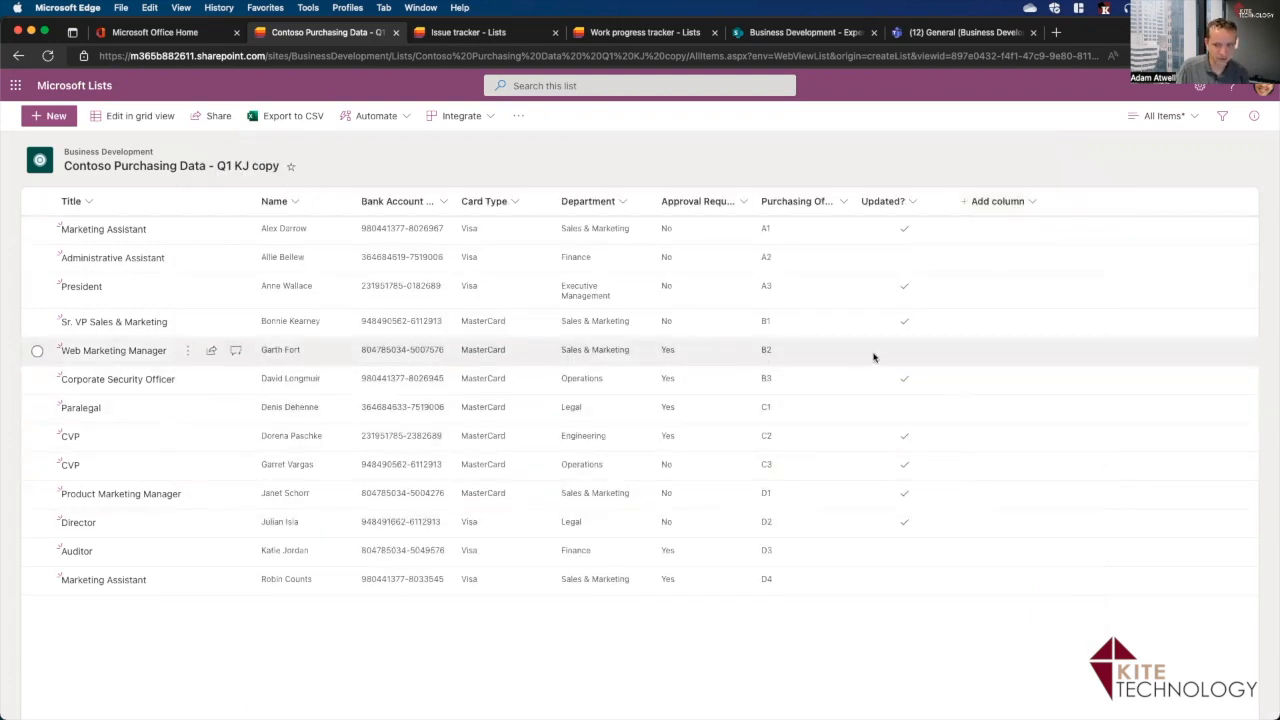
{"action": "left_click", "coordinate": [910, 354]}
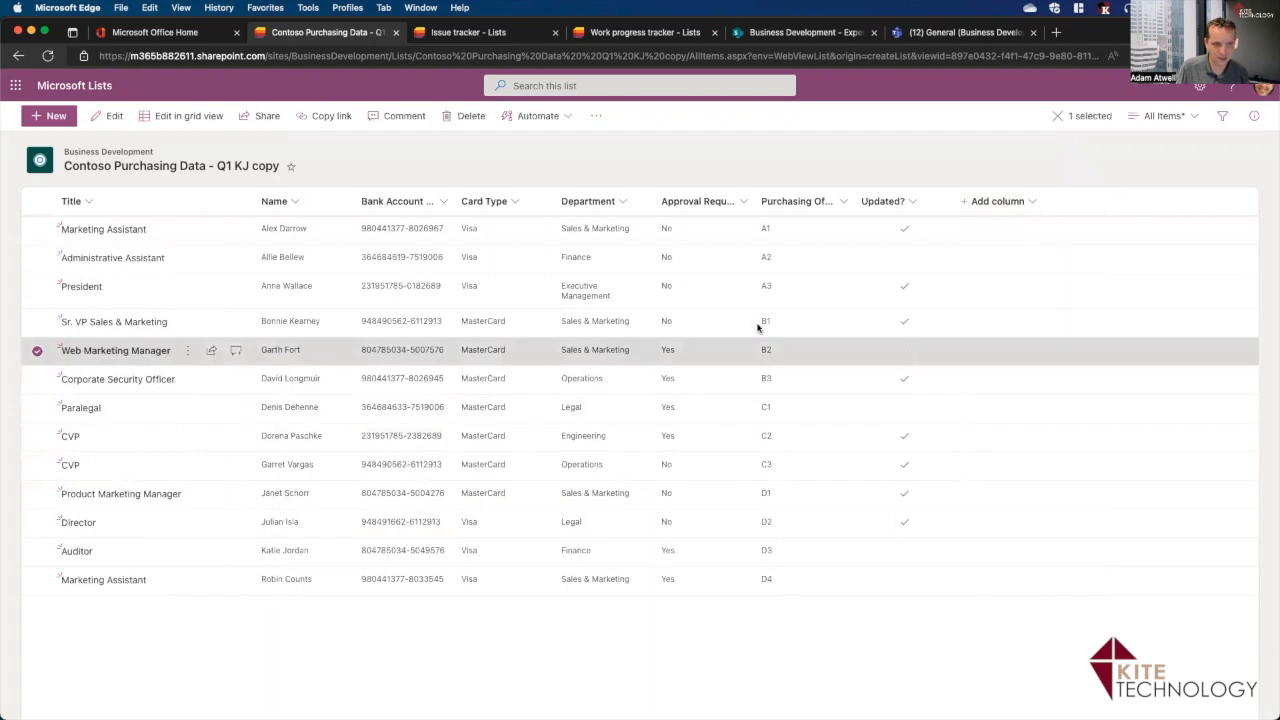
{"action": "left_click", "coordinate": [185, 116]}
{"action": "left_click", "coordinate": [882, 364]}
{"action": "left_click", "coordinate": [888, 362]}
{"action": "left_click", "coordinate": [890, 422]}
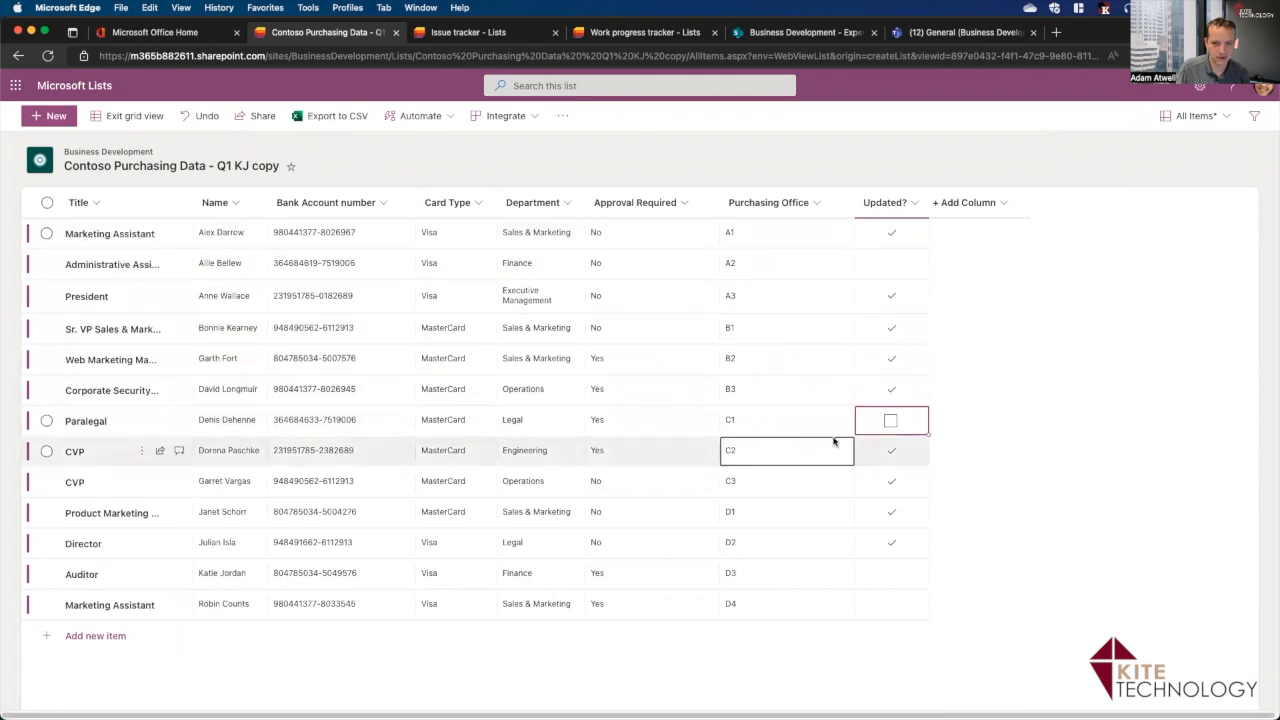
{"action": "left_click", "coordinate": [890, 421]}
{"action": "left_click", "coordinate": [888, 264]}
{"action": "left_click", "coordinate": [890, 264]}
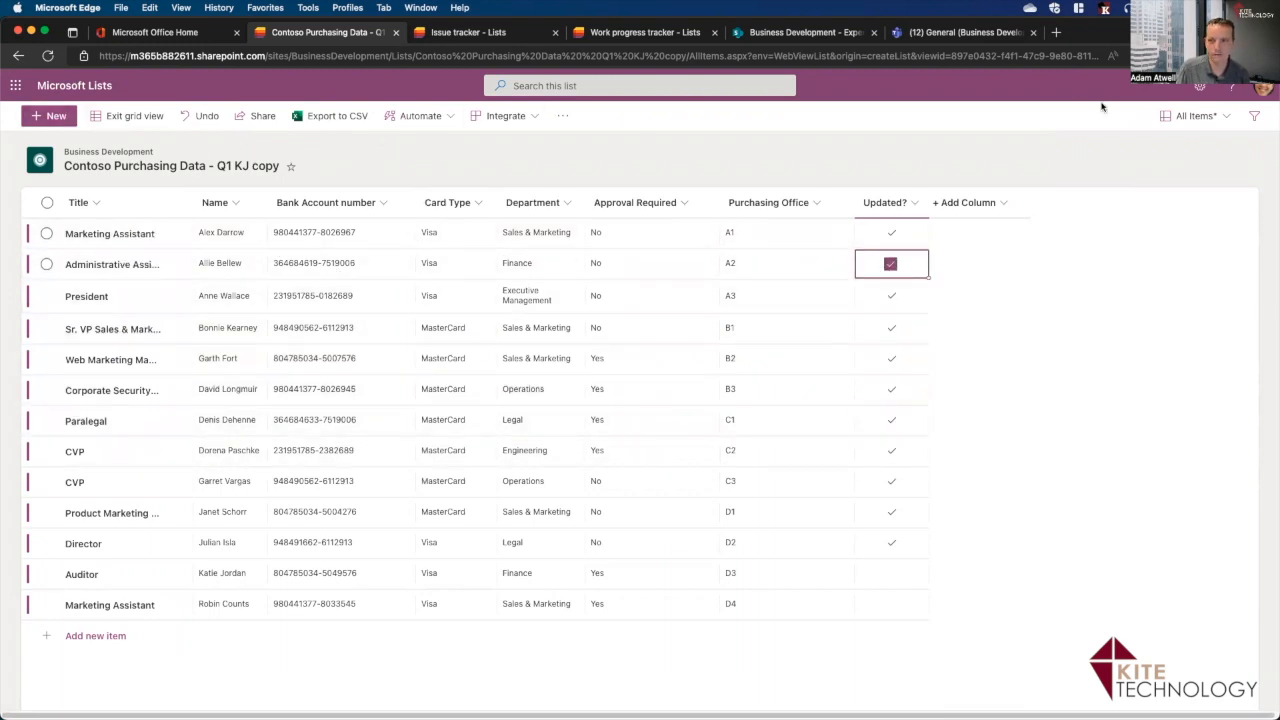
{"action": "left_click", "coordinate": [136, 118]}
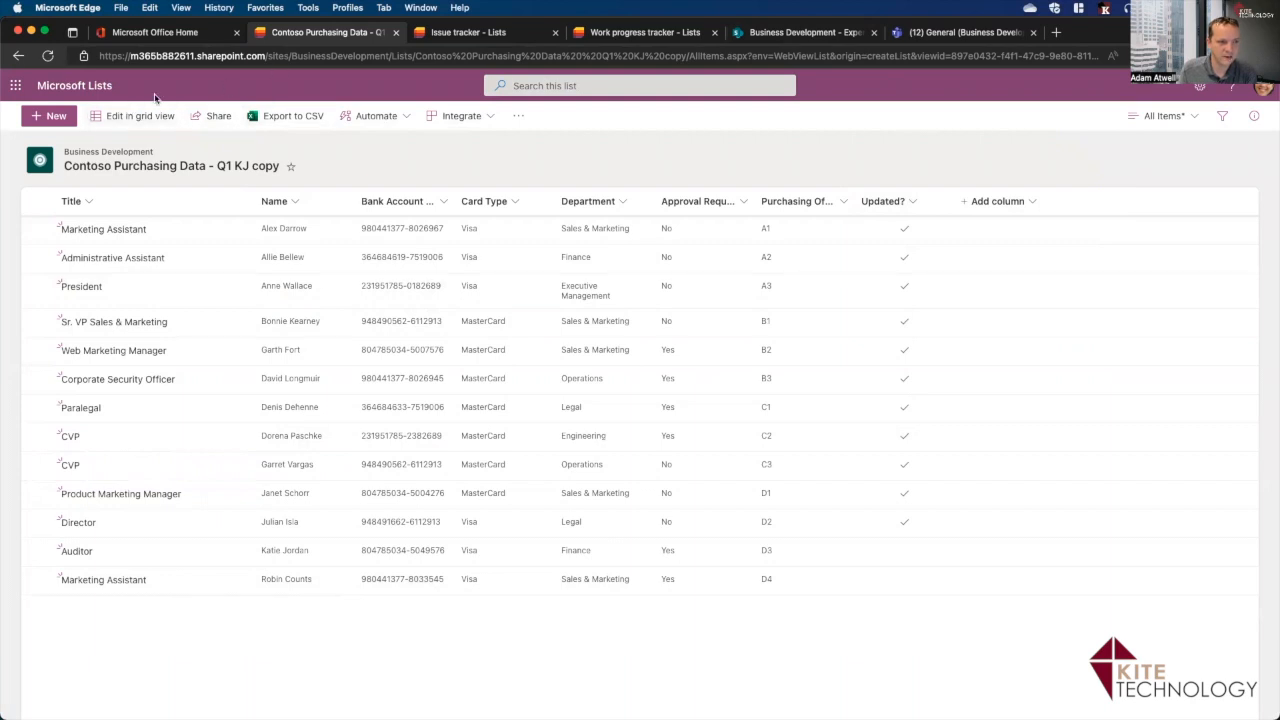
From the Lists home page, star Issue tracker, Expense tracker and Work progress tracker as favorites.
{"action": "left_click", "coordinate": [15, 85]}
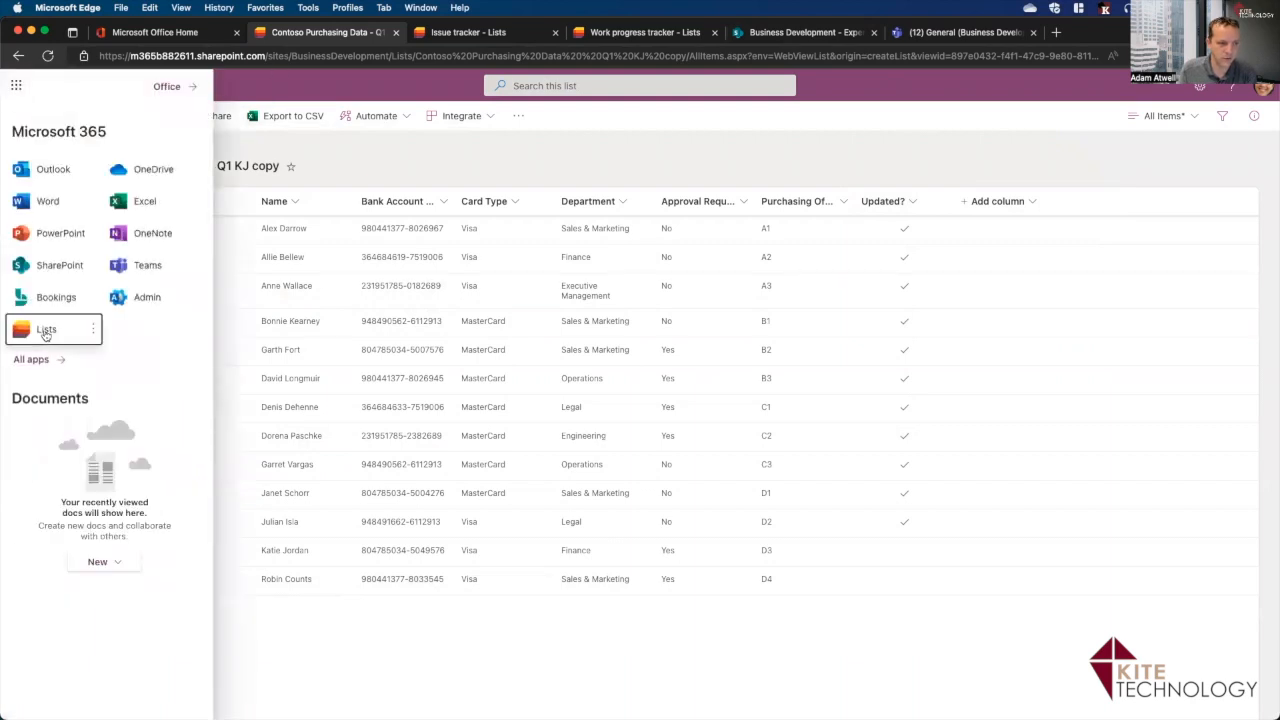
{"action": "left_click", "coordinate": [45, 331]}
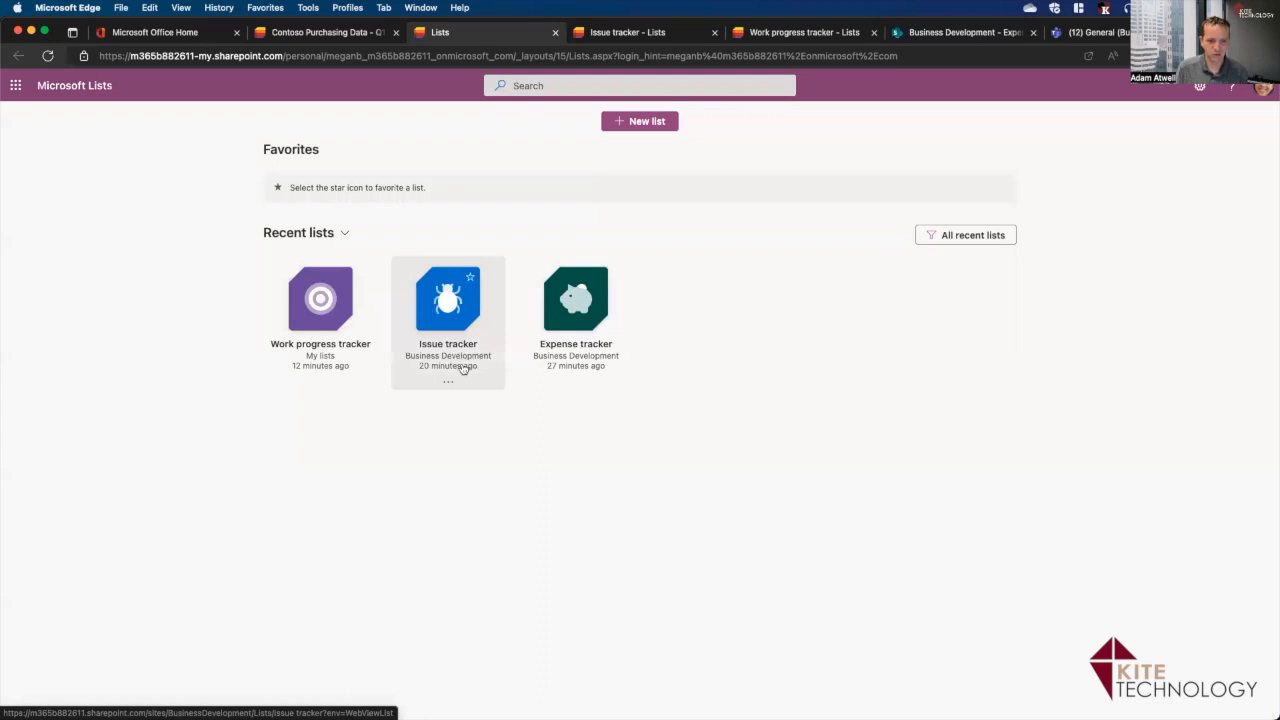
{"action": "left_click", "coordinate": [470, 277]}
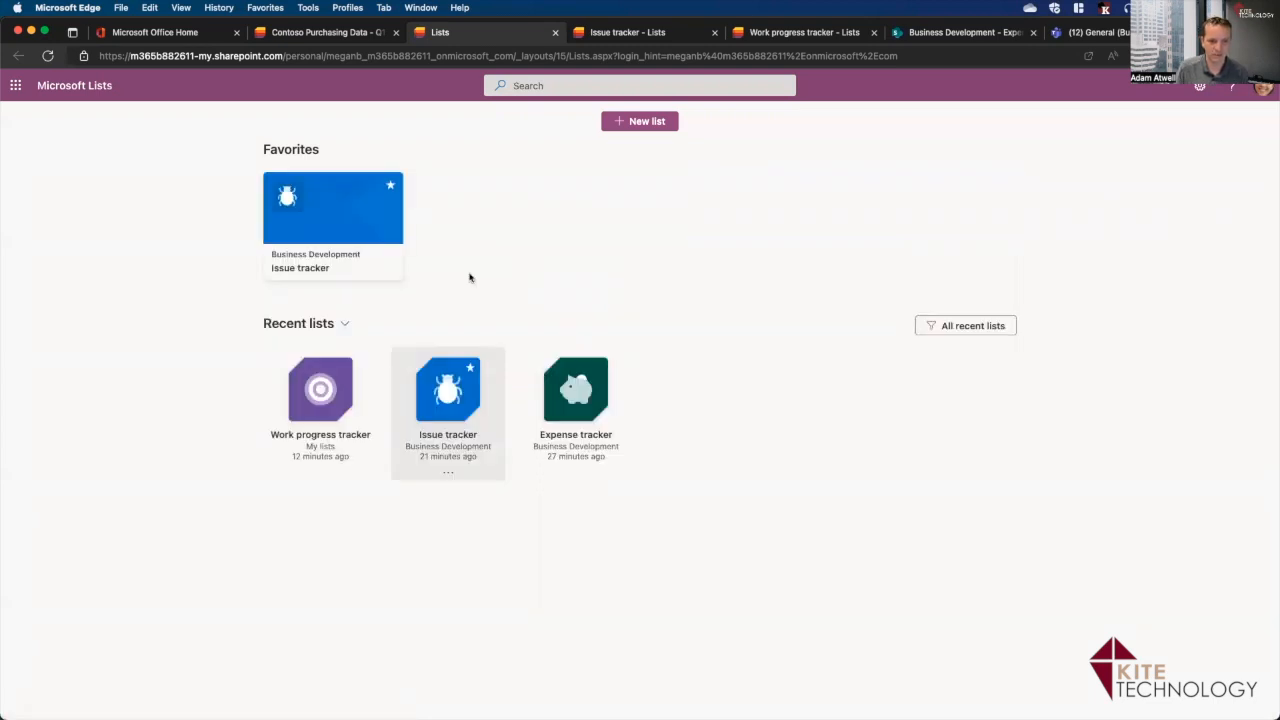
{"action": "left_click", "coordinate": [597, 368]}
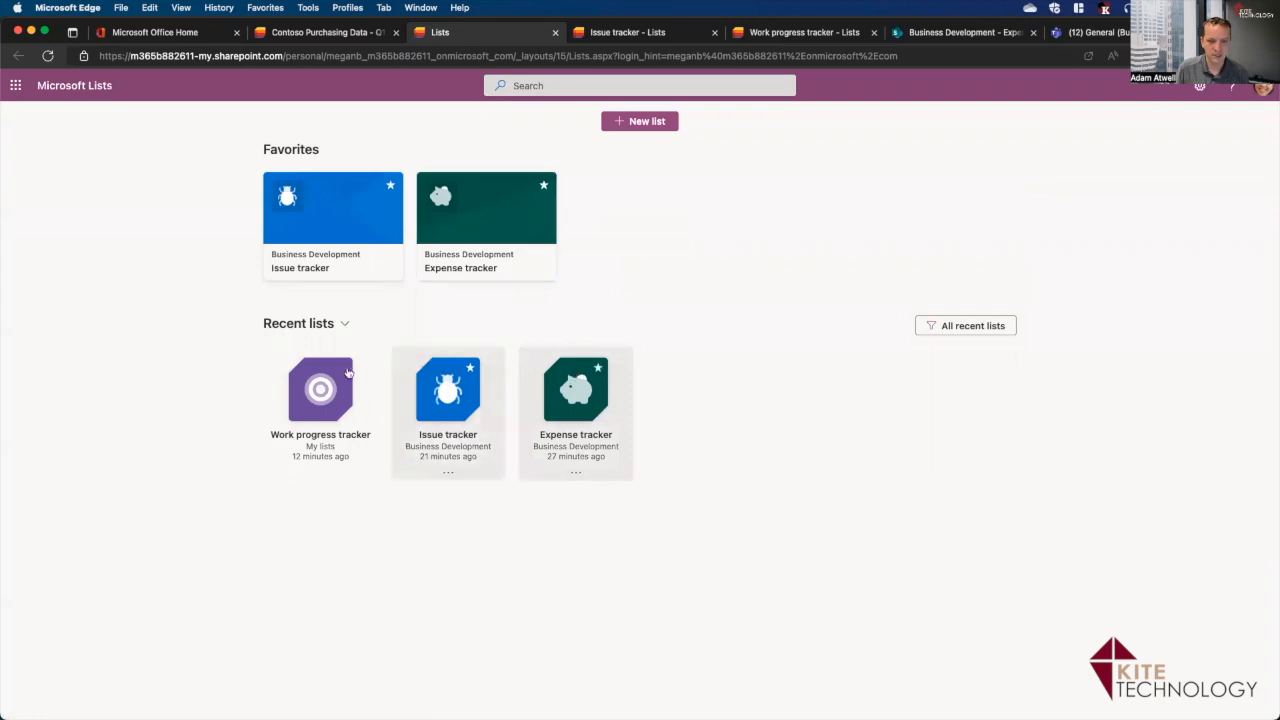
{"action": "left_click", "coordinate": [342, 368]}
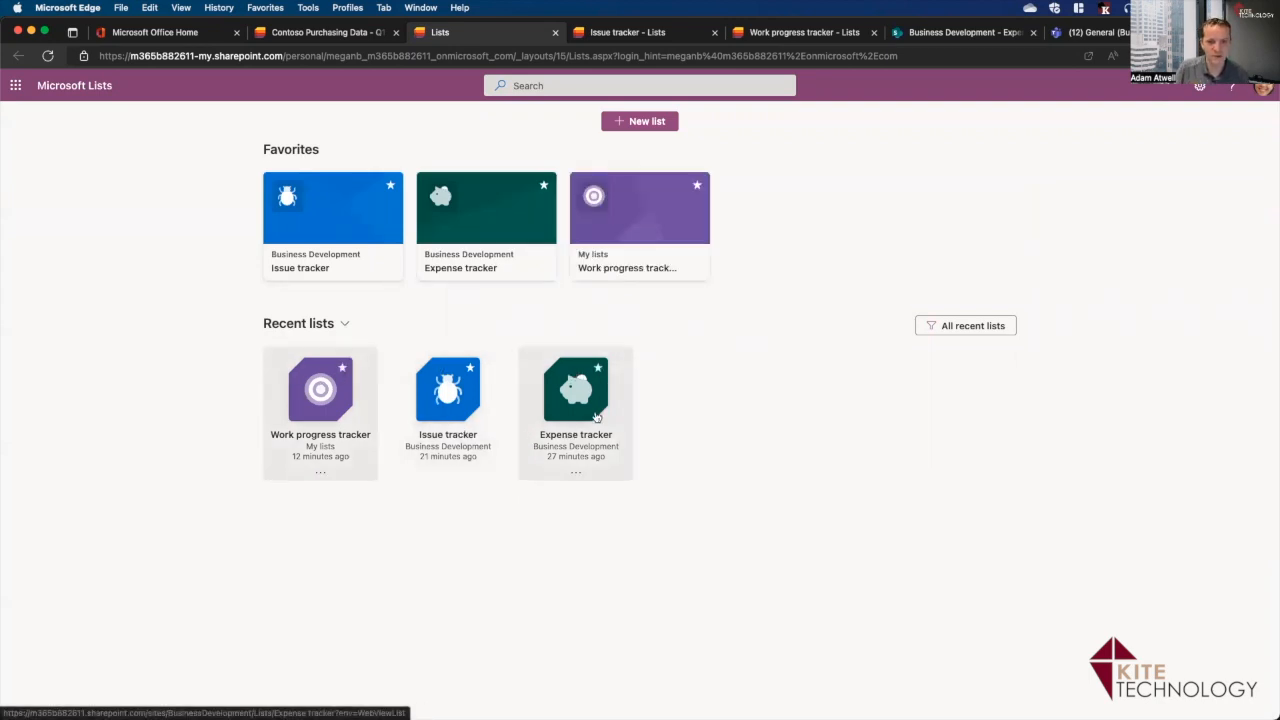
Look over the Expense tracker, Business Development home and Work progress tracker tabs.
{"action": "left_click", "coordinate": [928, 33]}
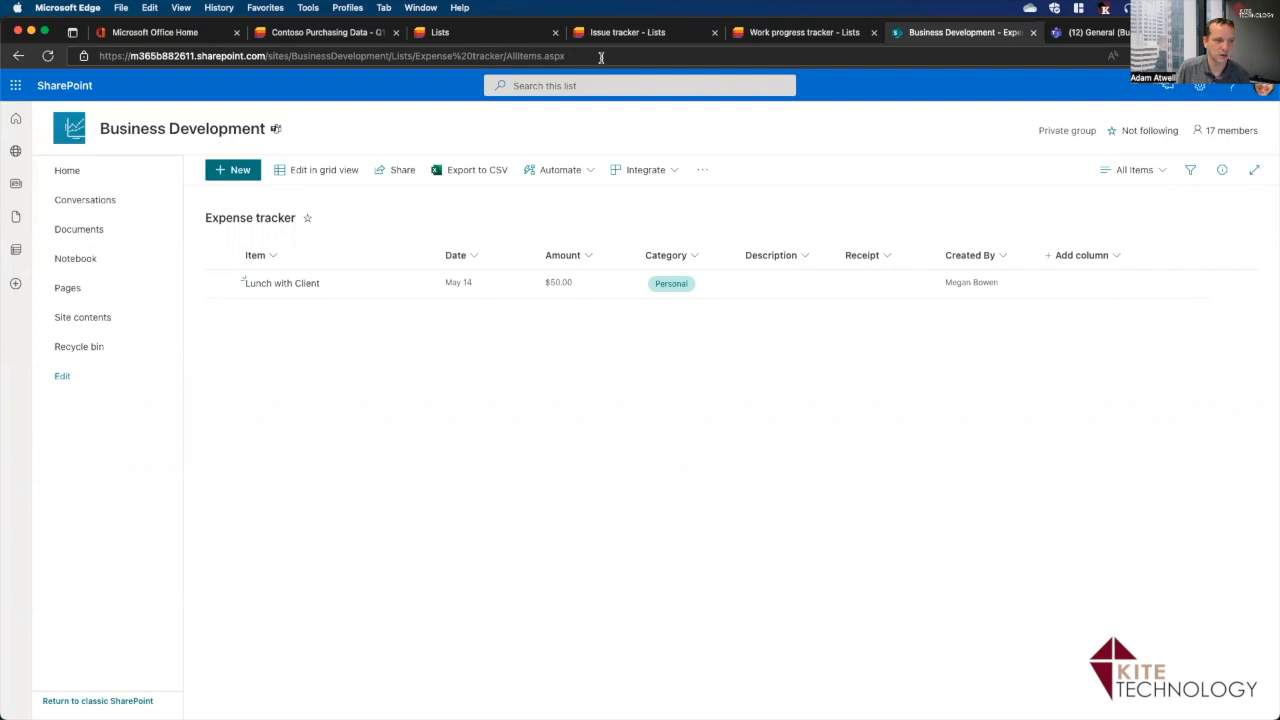
{"action": "left_click", "coordinate": [60, 175]}
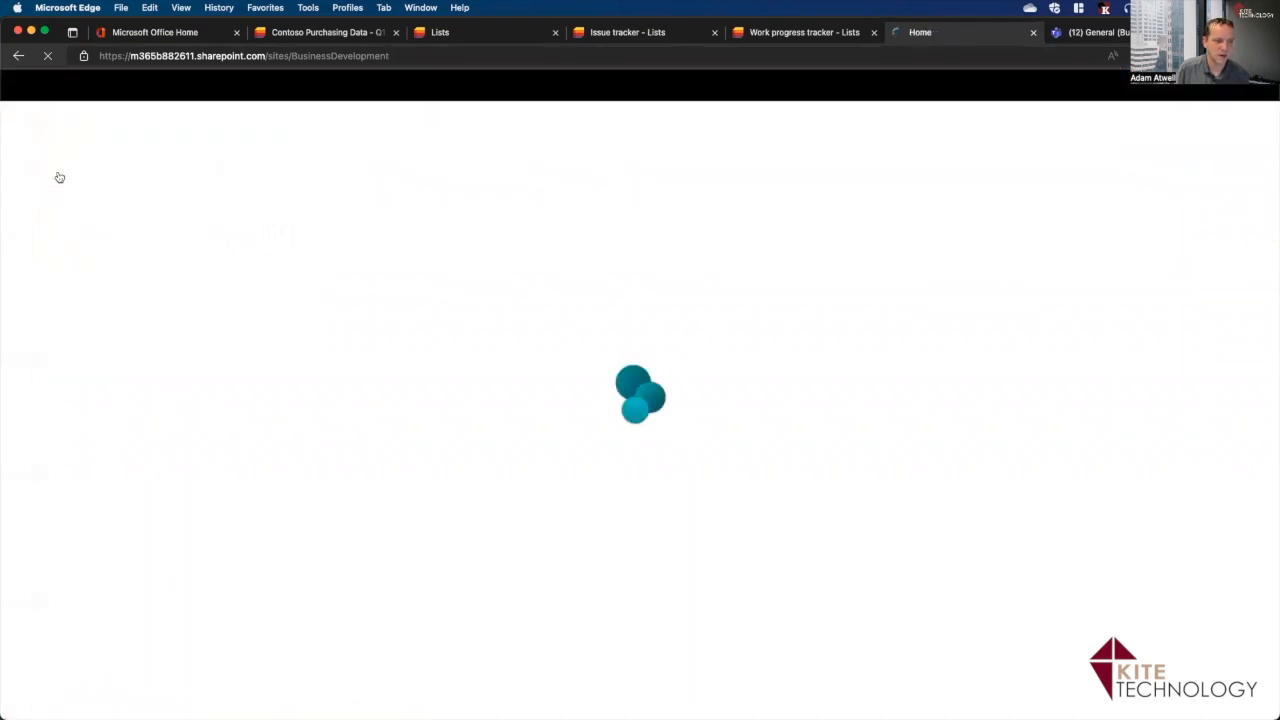
{"action": "left_click", "coordinate": [790, 36]}
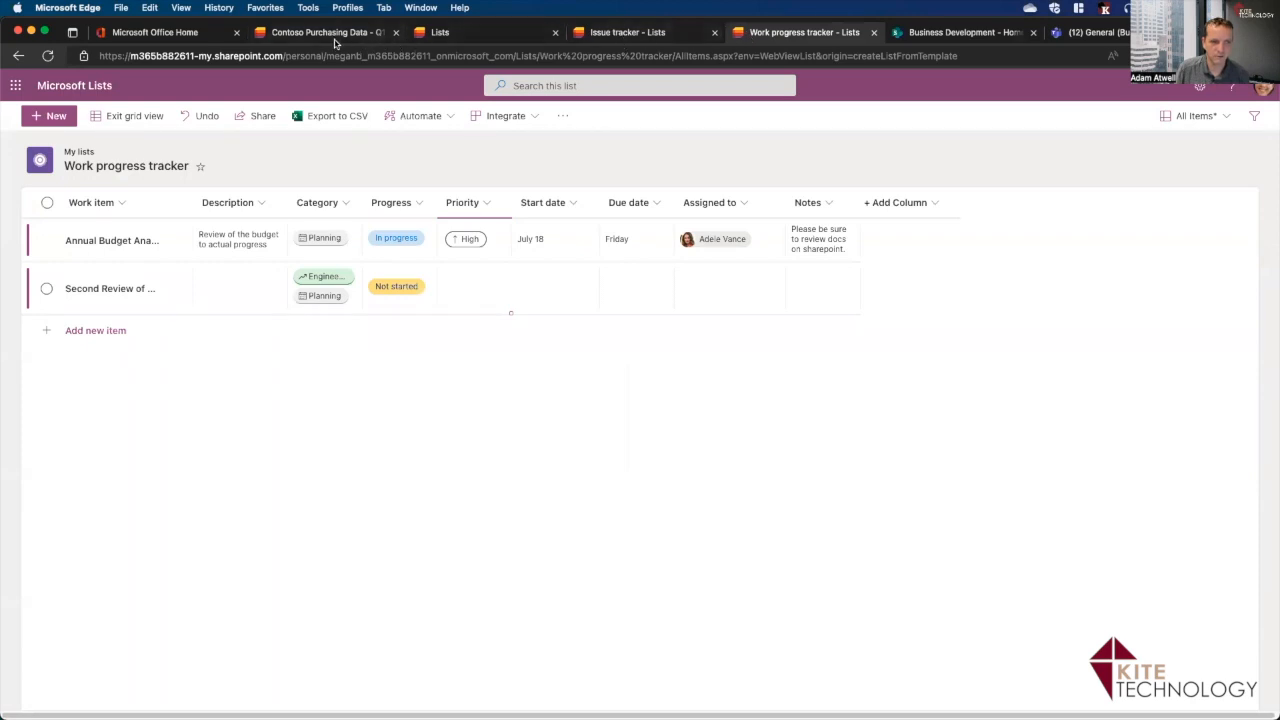
Launch Microsoft Lists in a new tab from the Office Home app launcher.
{"action": "left_click", "coordinate": [165, 33]}
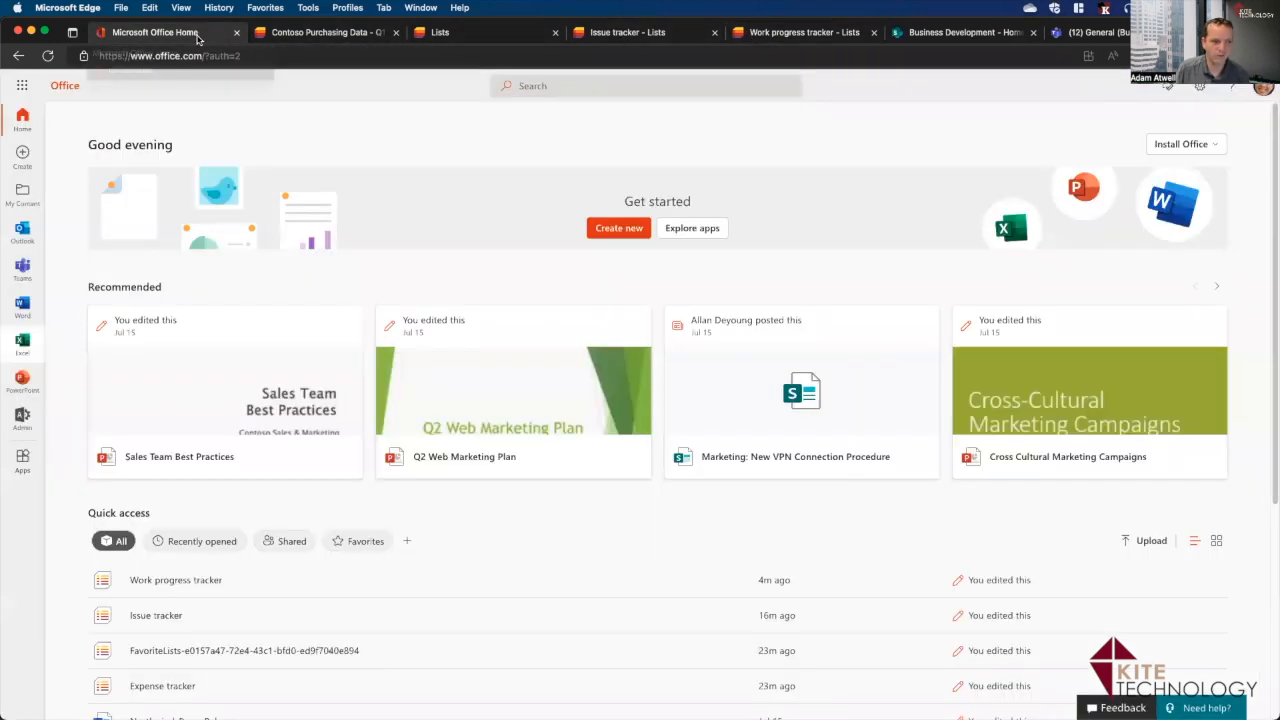
{"action": "left_click", "coordinate": [22, 86]}
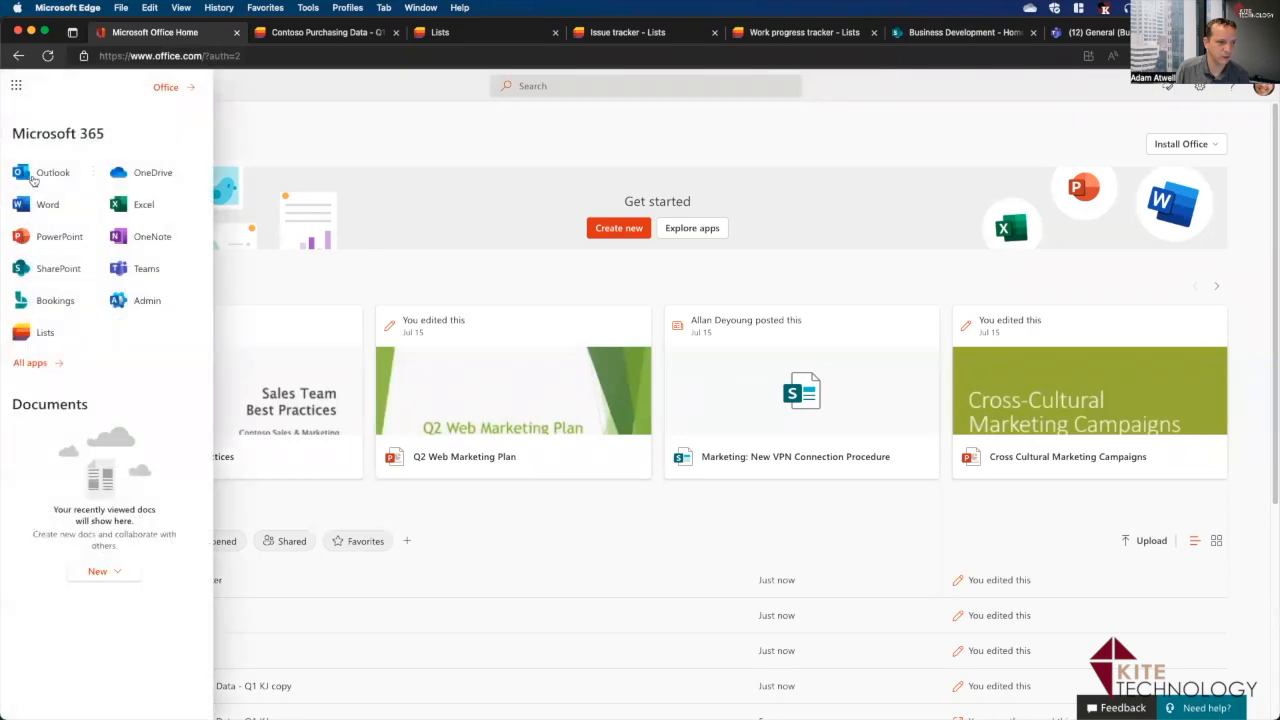
{"action": "left_click", "coordinate": [31, 328]}
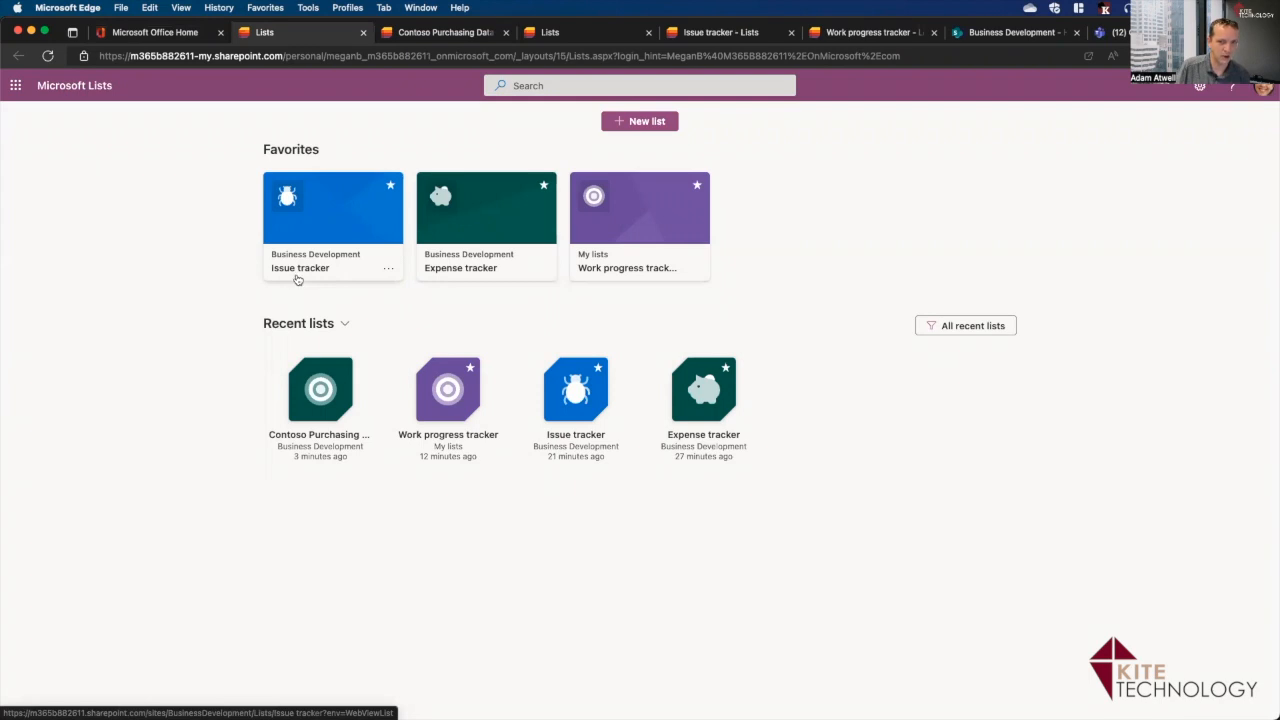
Open the empty Issue tracker list on the Business Development site, then go to the Teams channel.
{"action": "left_click", "coordinate": [990, 33]}
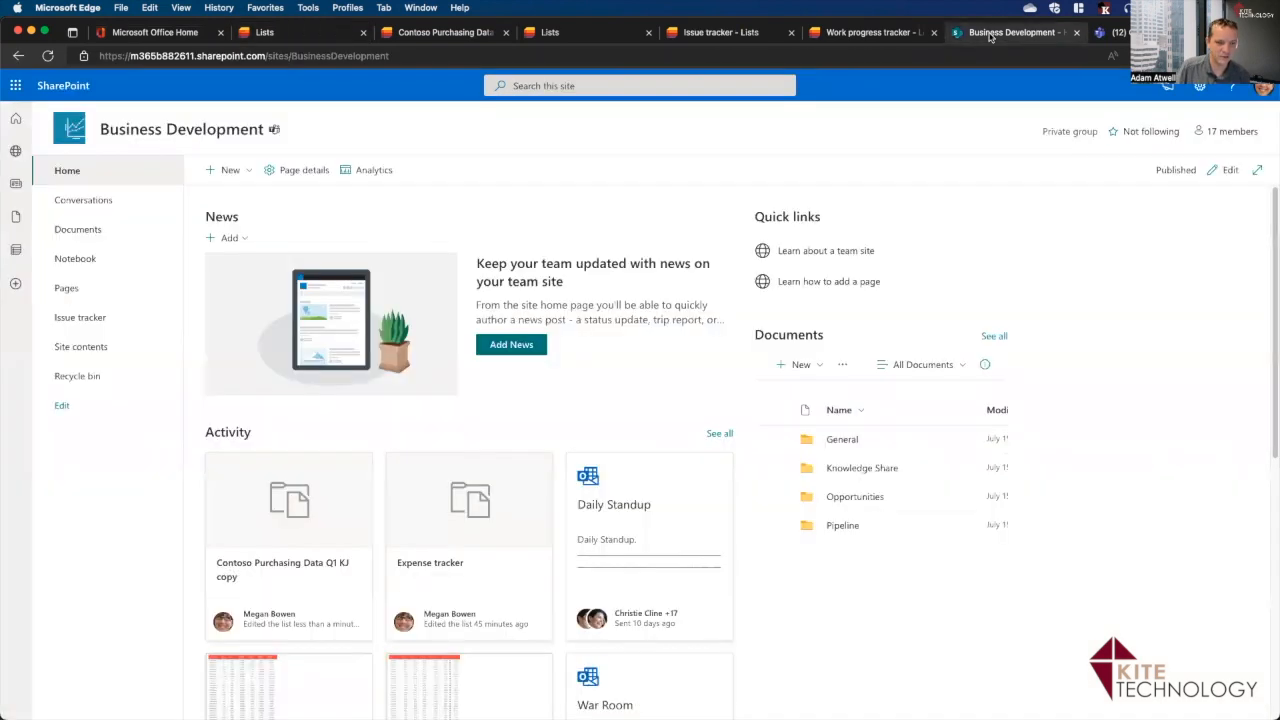
{"action": "left_click", "coordinate": [77, 327]}
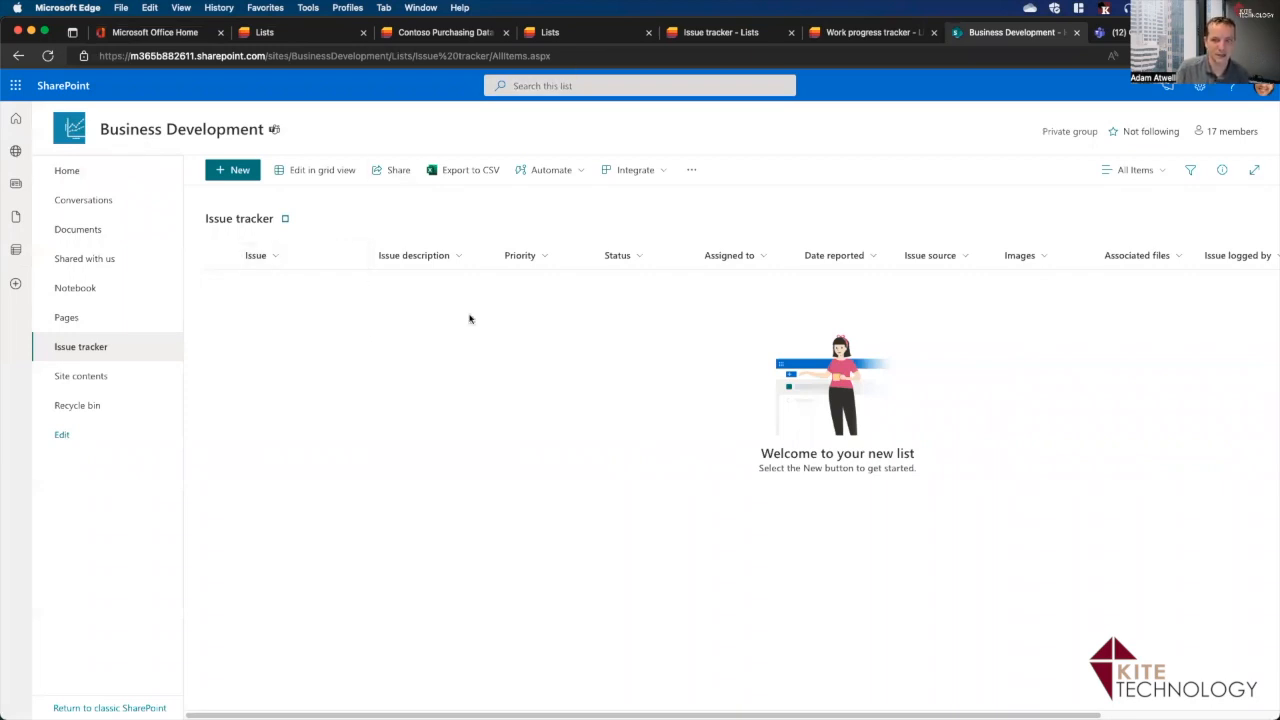
{"action": "left_click", "coordinate": [1122, 33]}
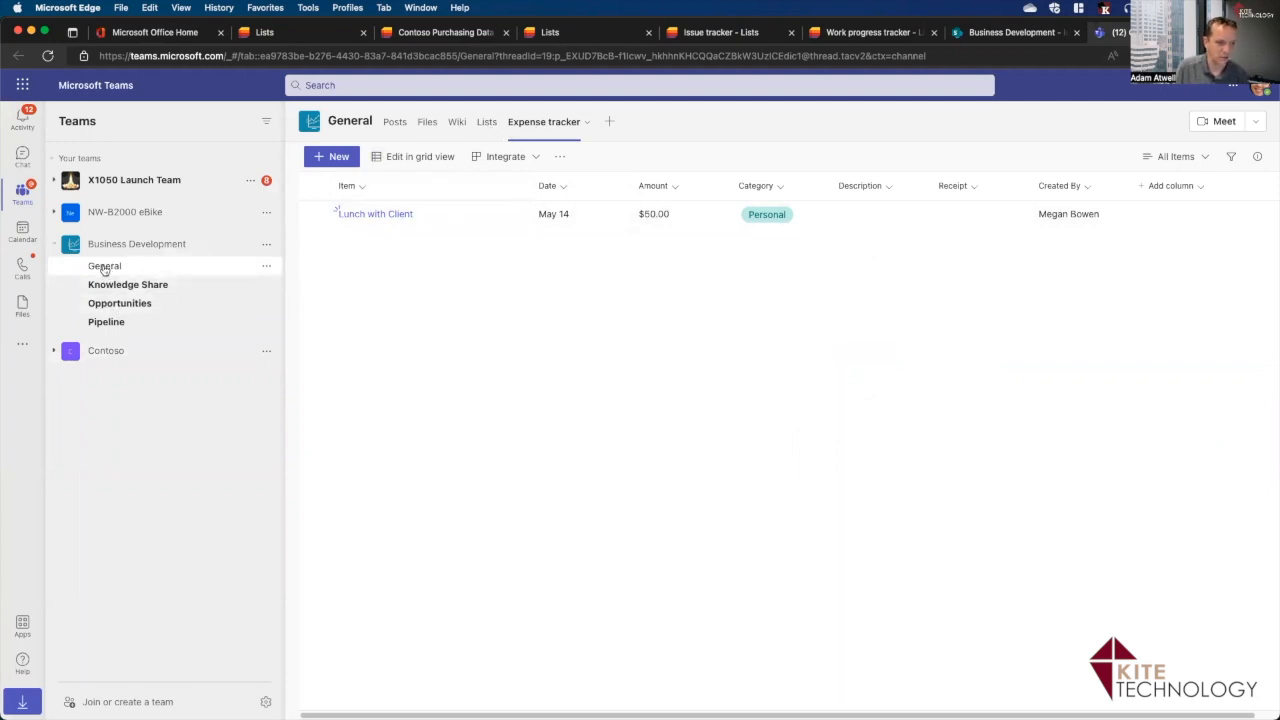
Add the existing Issue tracker list as a Lists tab in the General channel.
{"action": "left_click", "coordinate": [487, 122]}
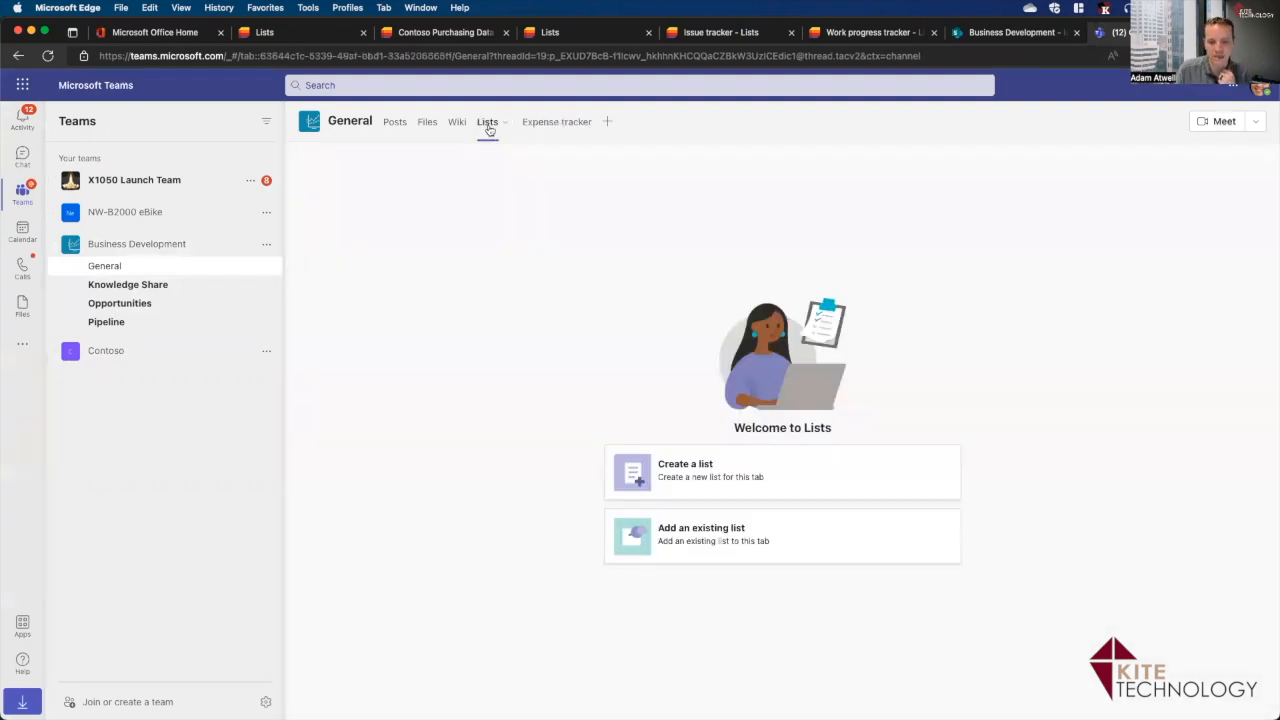
{"action": "left_click", "coordinate": [716, 533]}
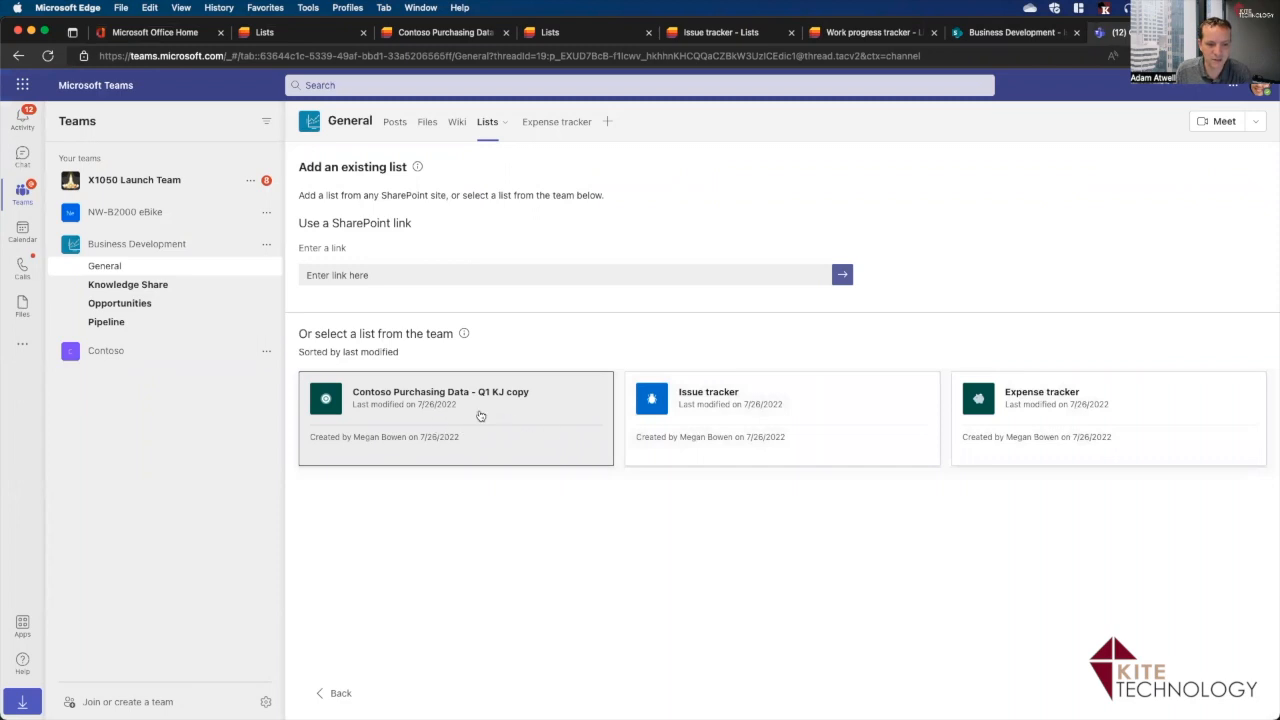
{"action": "left_click", "coordinate": [815, 440]}
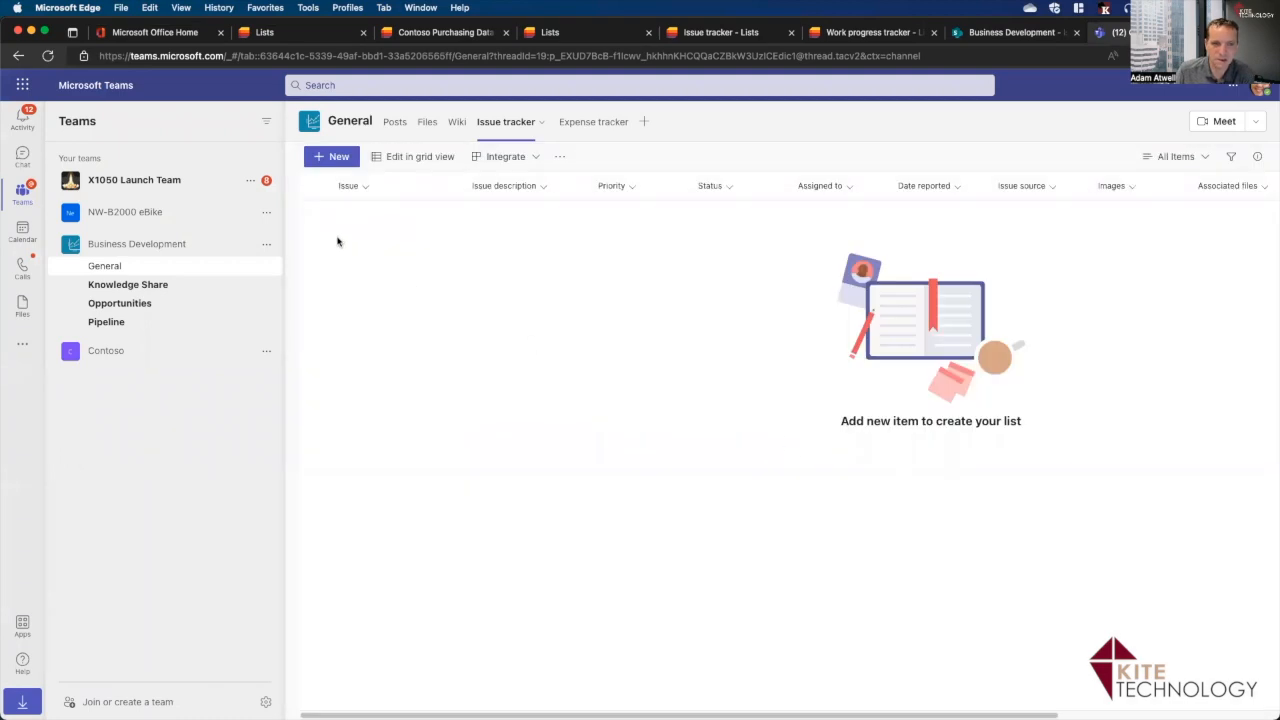
Add a new issue titled Test to the Issue tracker in grid view.
{"action": "left_click", "coordinate": [407, 160]}
{"action": "left_click", "coordinate": [381, 213]}
{"action": "type", "text": "Test"}
{"action": "key", "text": "Return"}
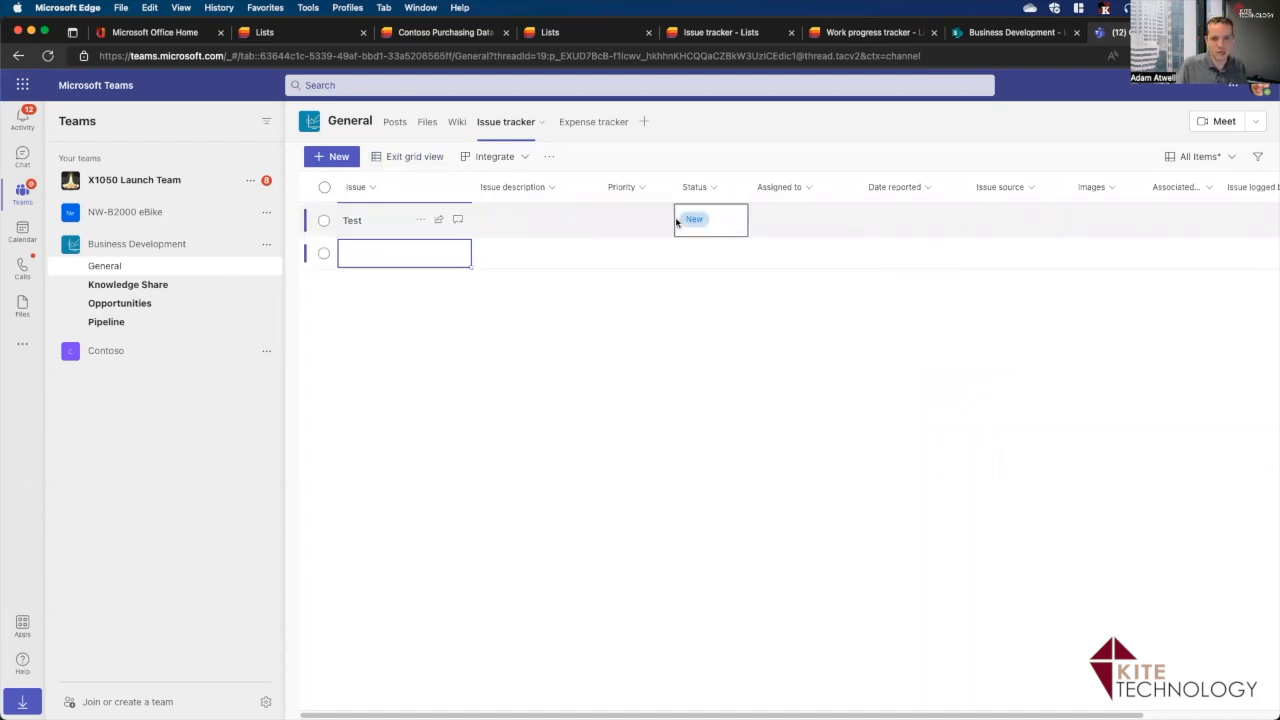
Set the Test issue's priority to High, assign it to a colleague, and open the list in Lists.
{"action": "left_click", "coordinate": [632, 219]}
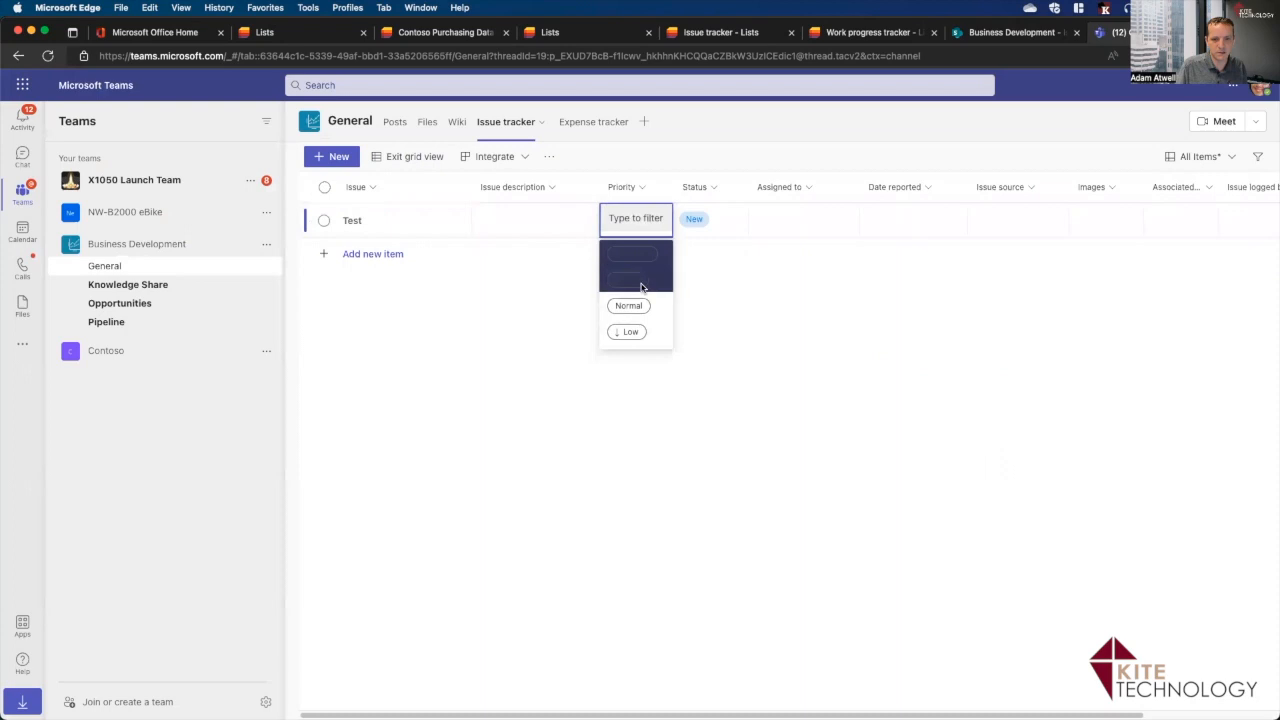
{"action": "left_click", "coordinate": [640, 281]}
{"action": "left_click", "coordinate": [800, 231]}
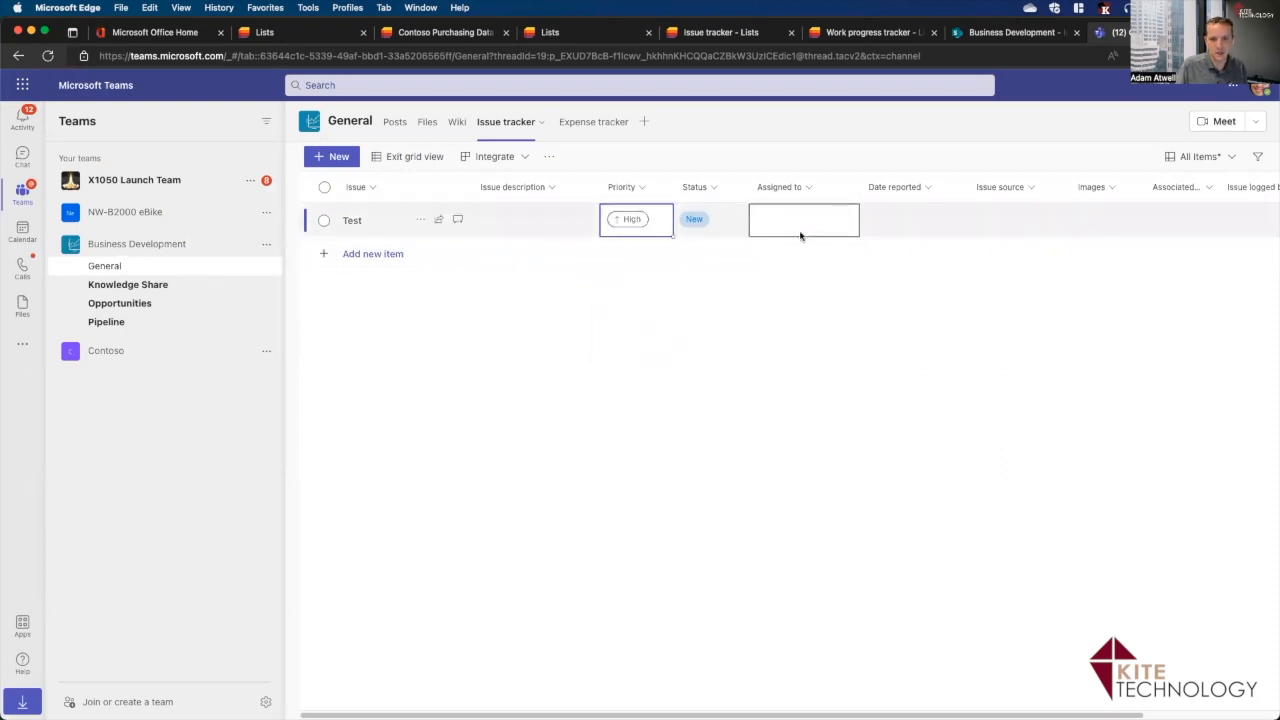
{"action": "type", "text": "meg"}
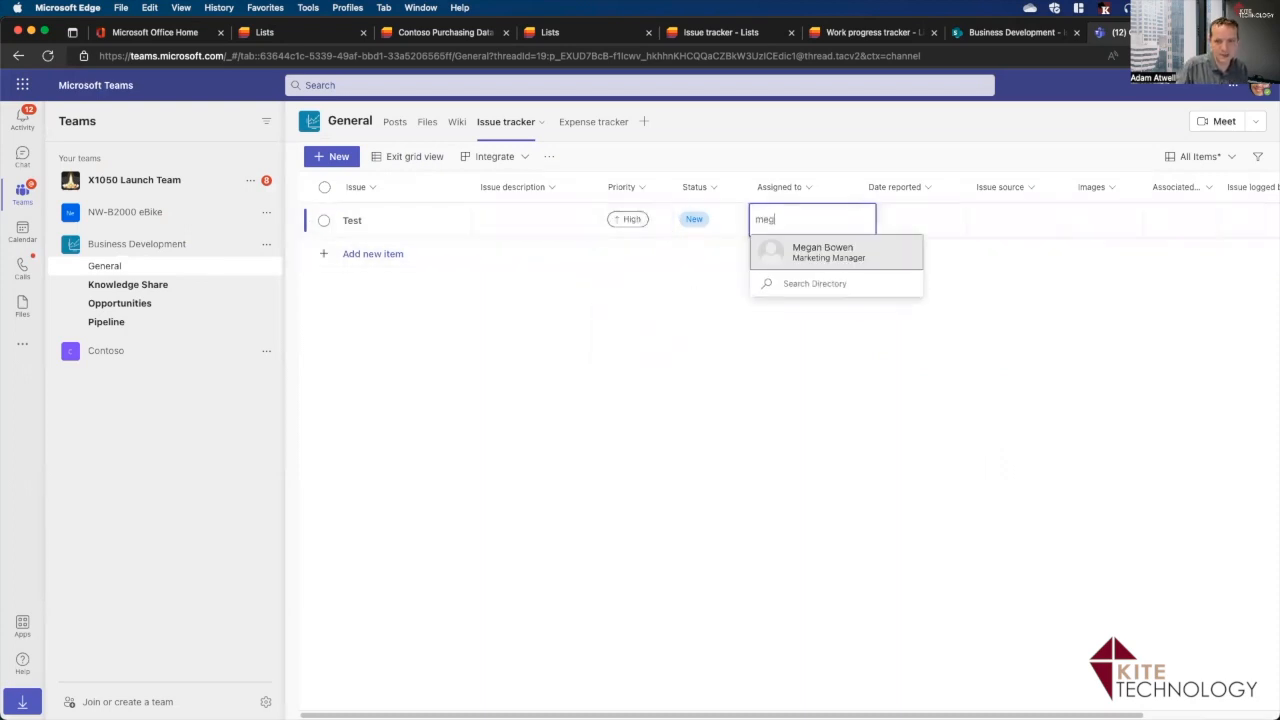
{"action": "left_click", "coordinate": [804, 254]}
{"action": "left_click", "coordinate": [384, 158]}
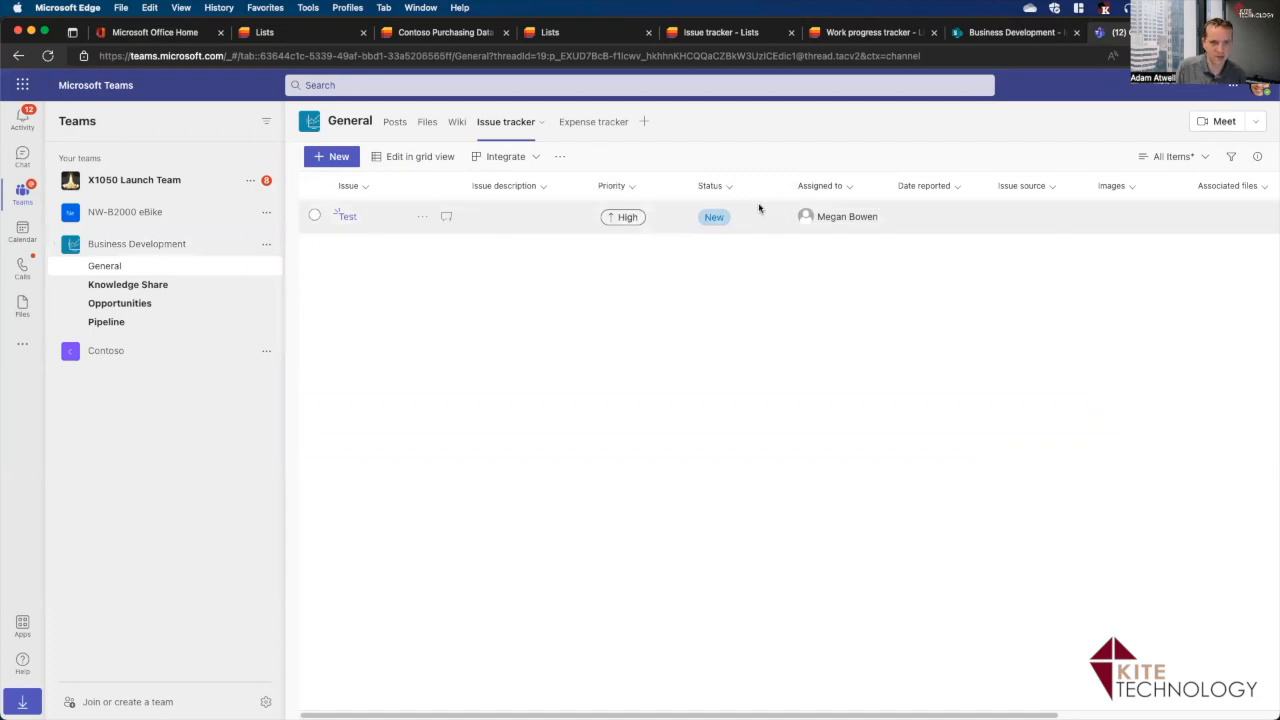
{"action": "left_click", "coordinate": [732, 33]}
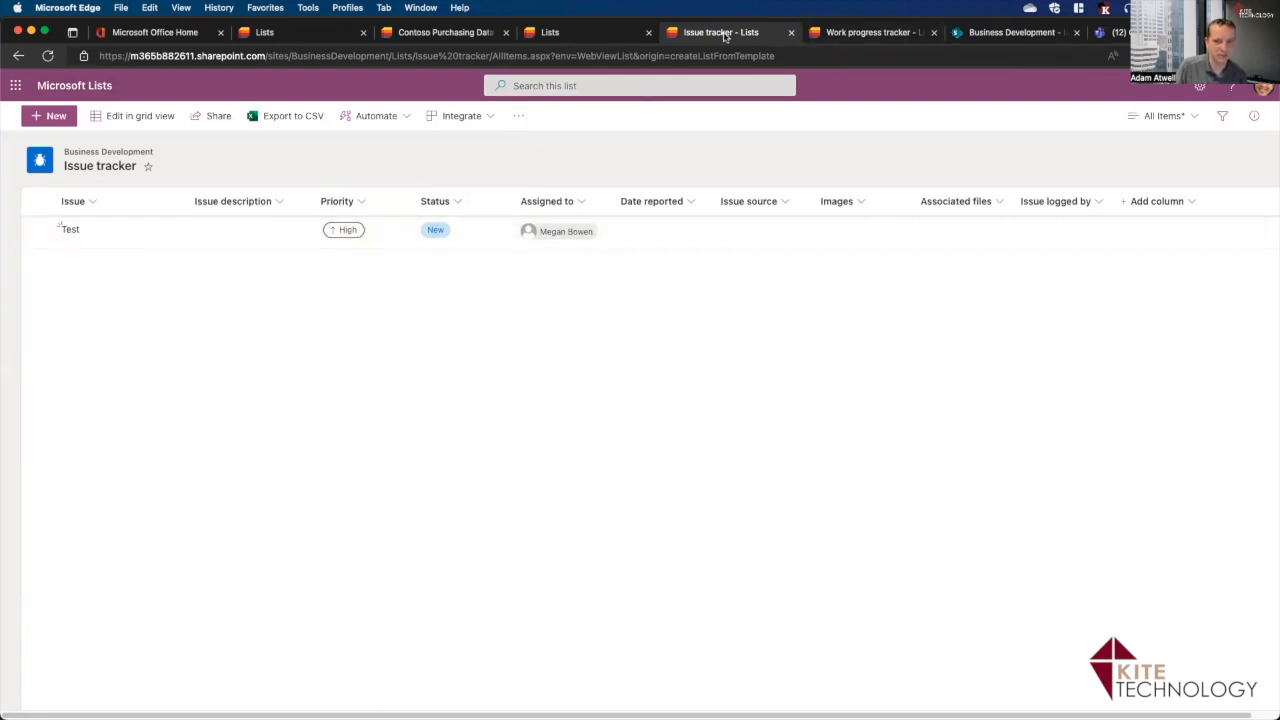
Snap the Issue tracker Lists window left and the Teams channel window right, side by side.
{"action": "left_click_drag", "start_coordinate": [726, 32], "coordinate": [813, 179]}
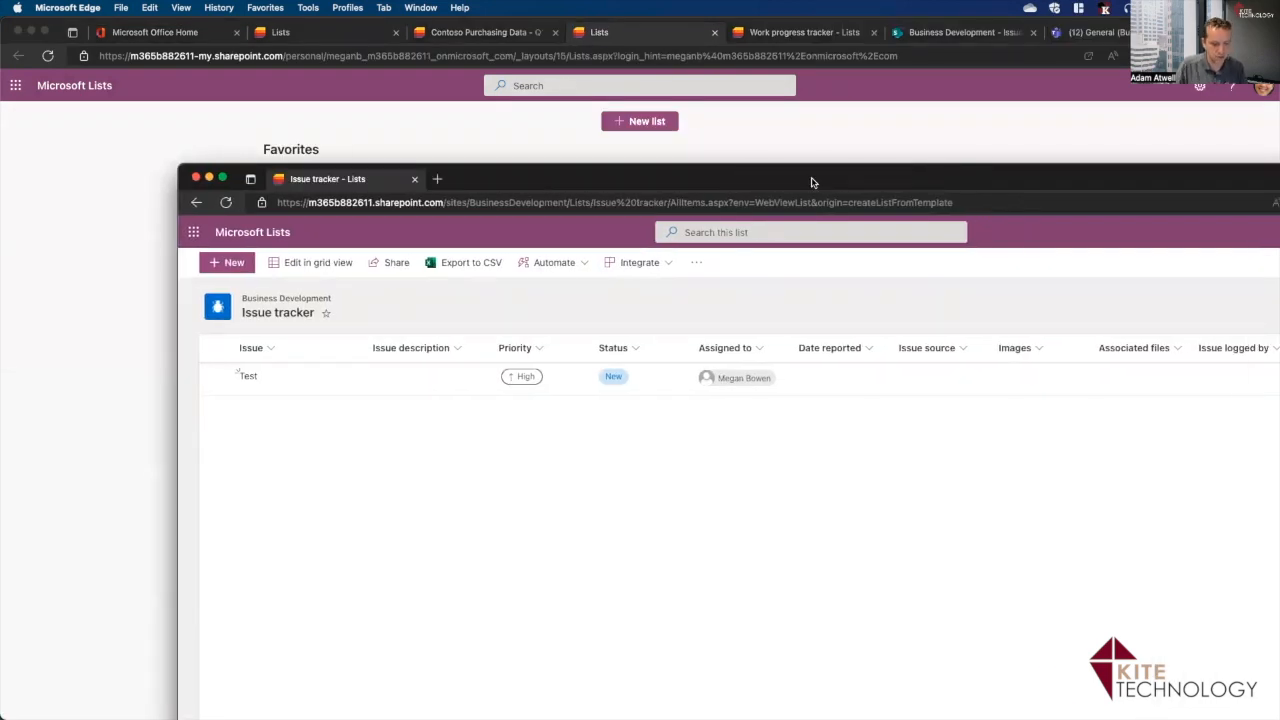
{"action": "key", "text": "ctrl+alt+Left"}
{"action": "left_click", "coordinate": [977, 33]}
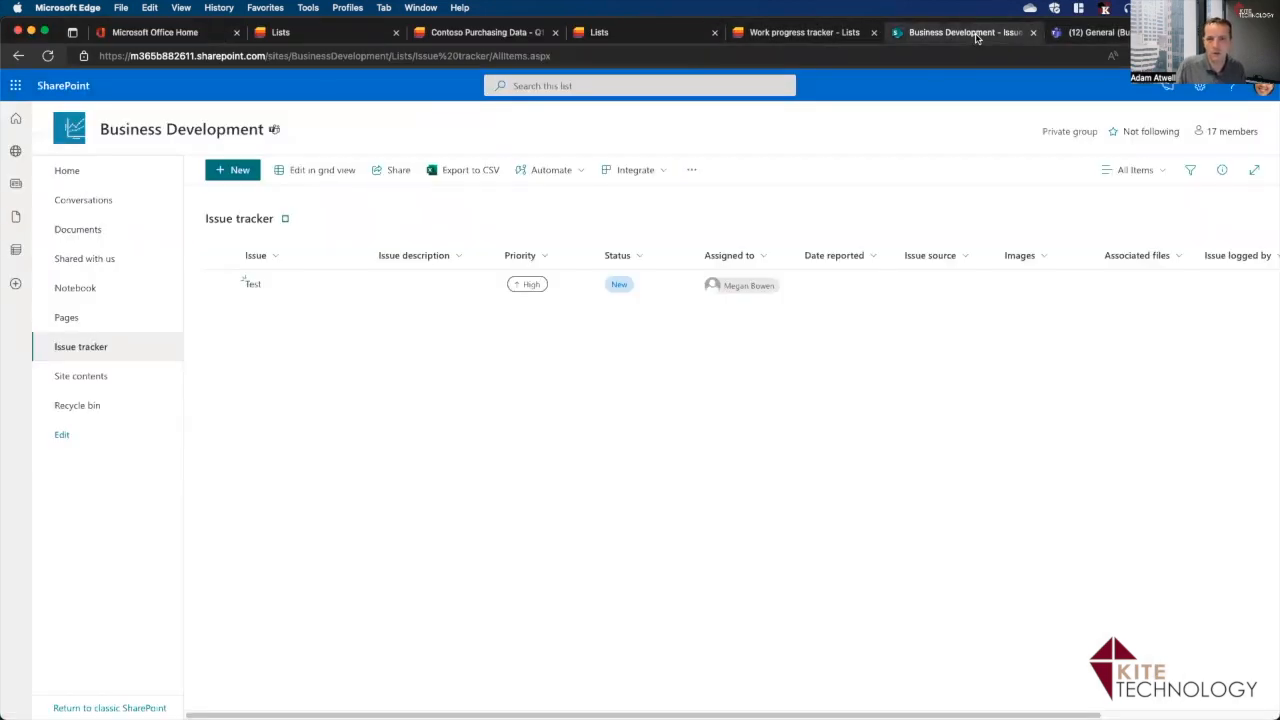
{"action": "key", "text": "ctrl+alt+Right"}
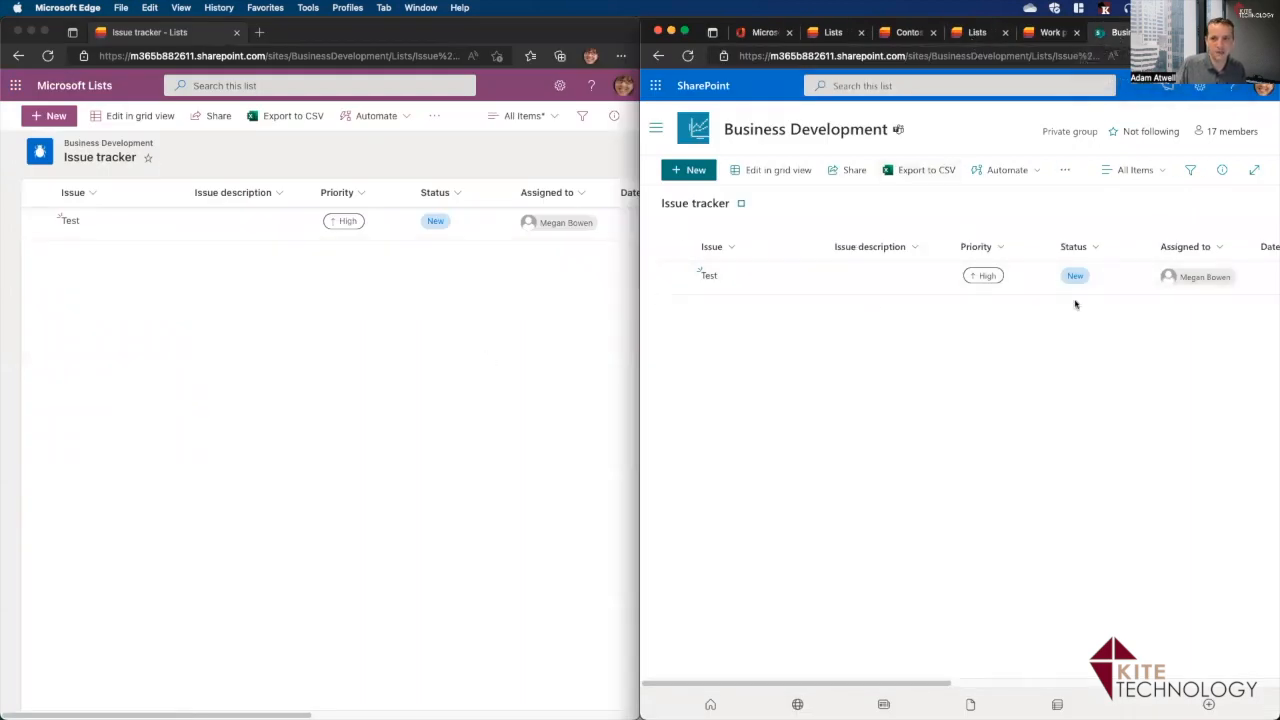
{"action": "left_click", "coordinate": [1180, 33]}
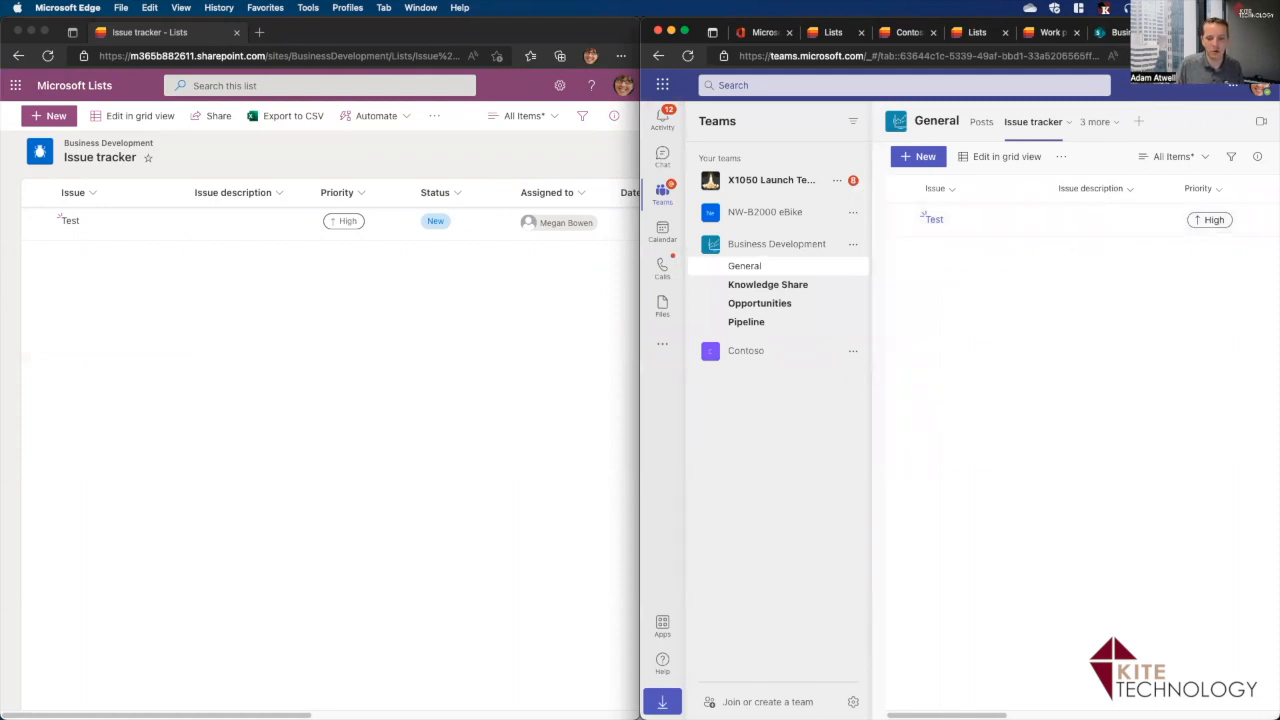
{"action": "mouse_move", "coordinate": [950, 690]}
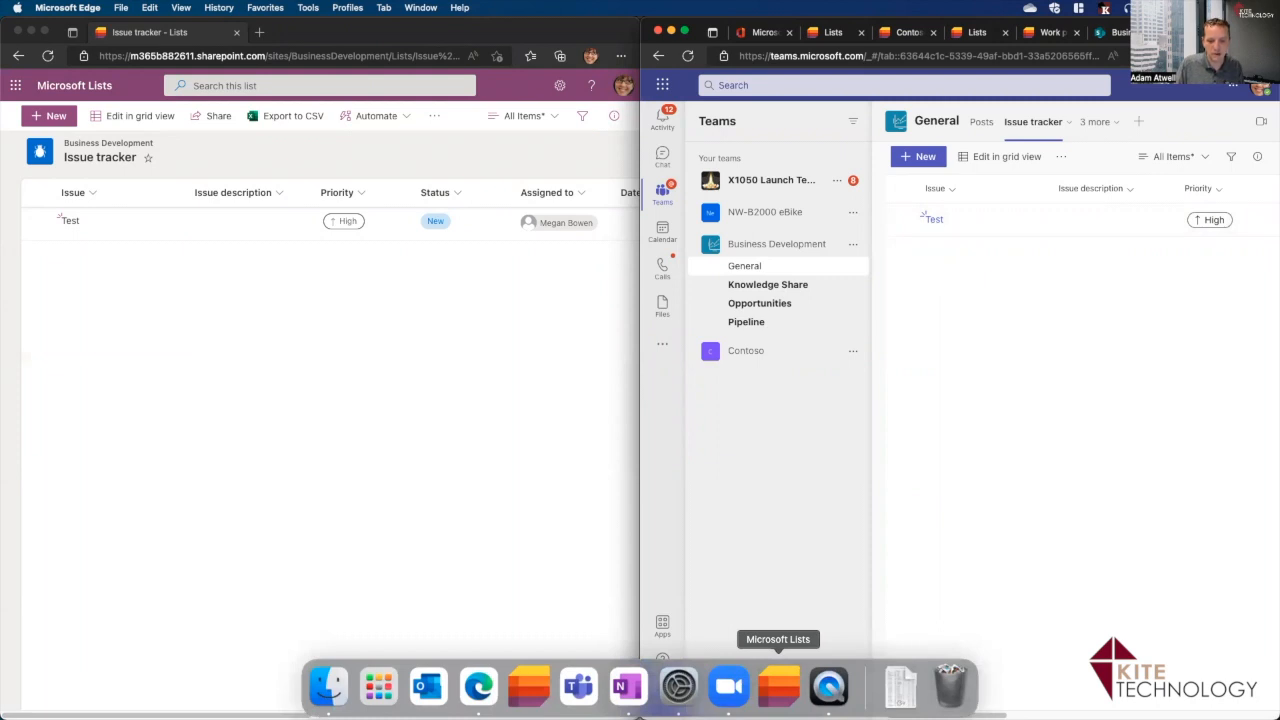
Launch the desktop Microsoft Lists app and maximize its window.
{"action": "left_click", "coordinate": [778, 688]}
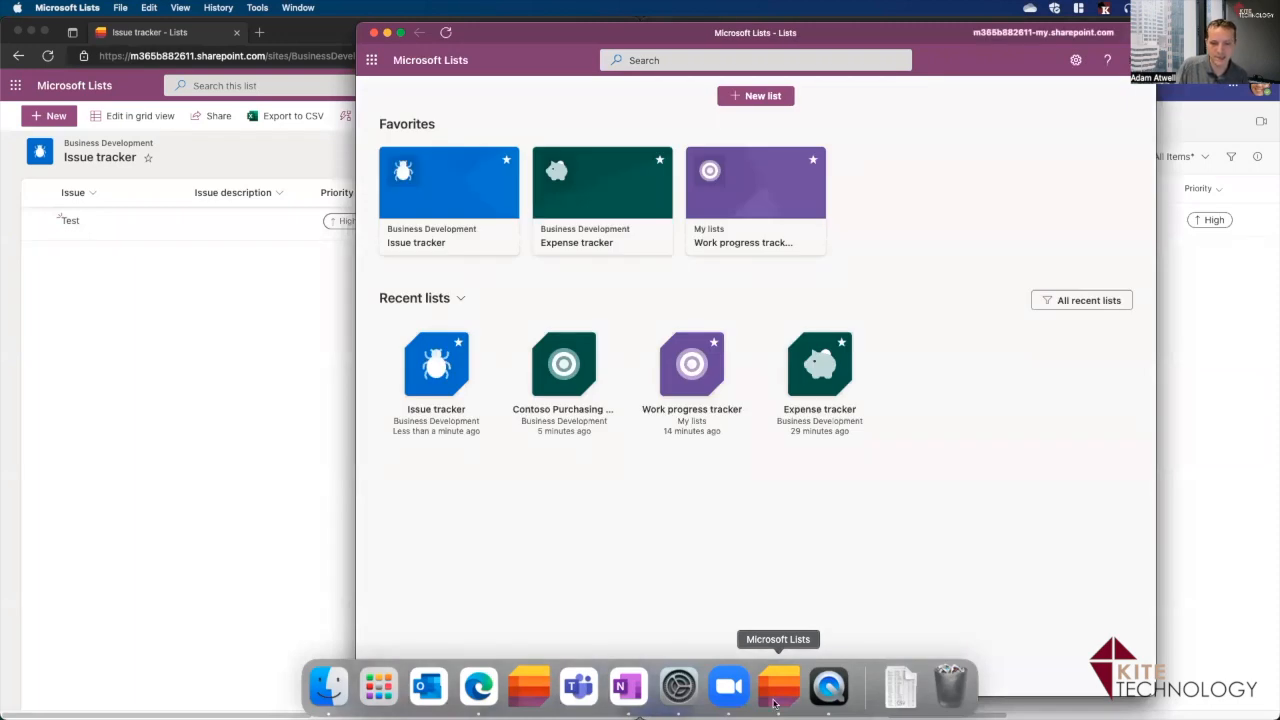
{"action": "left_click_drag", "start_coordinate": [471, 34], "coordinate": [271, 31]}
{"action": "double_click", "coordinate": [285, 32]}
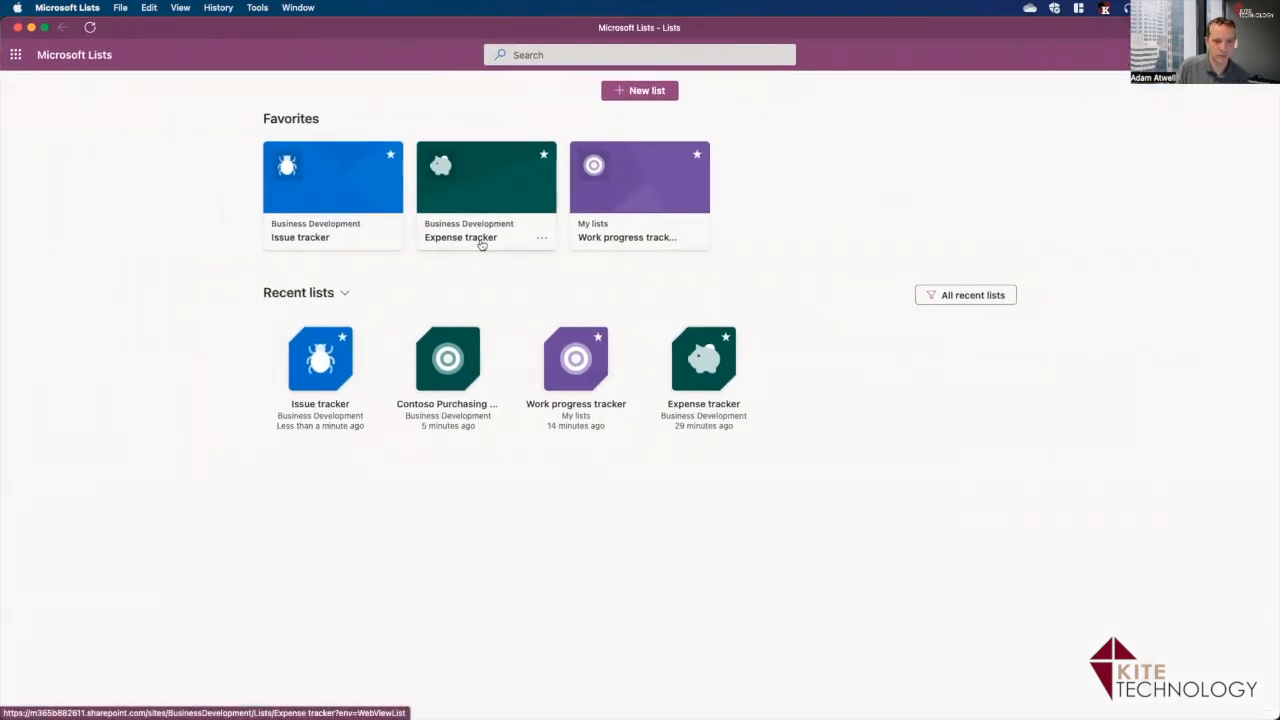
In the Issue tracker list, delete the Test issue to the recycle bin.
{"action": "left_click", "coordinate": [335, 245]}
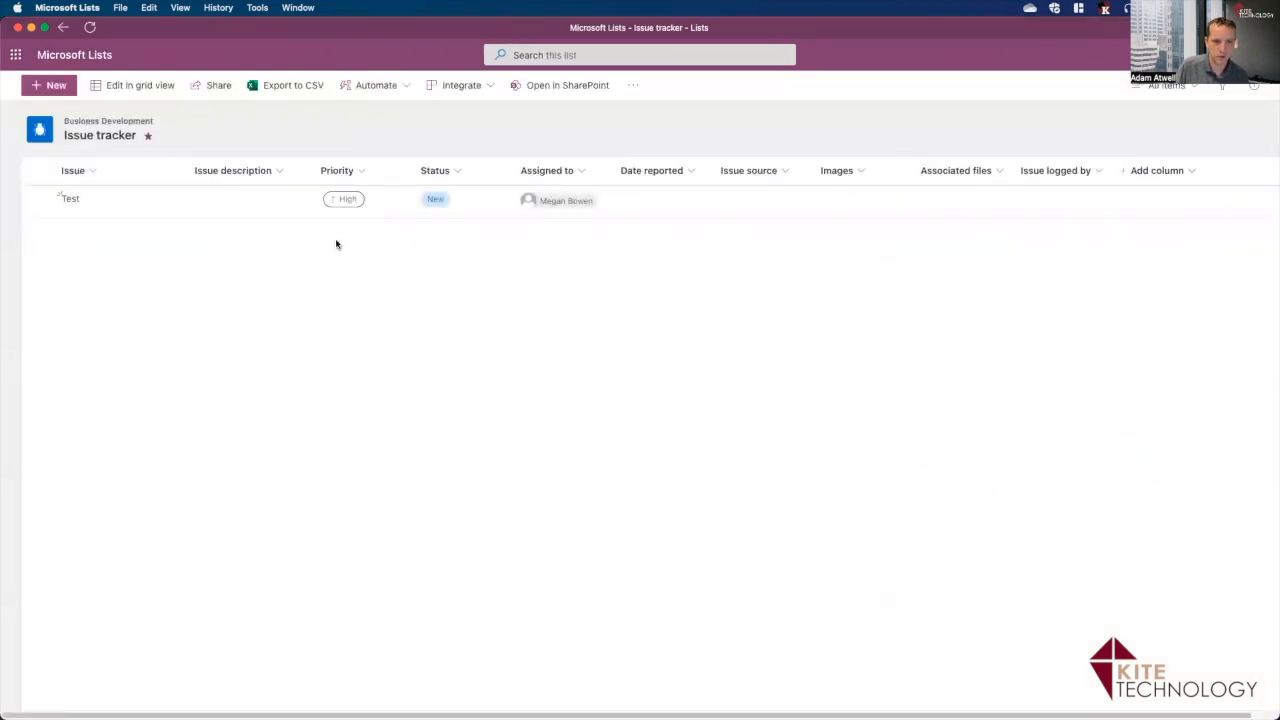
{"action": "left_click", "coordinate": [37, 199]}
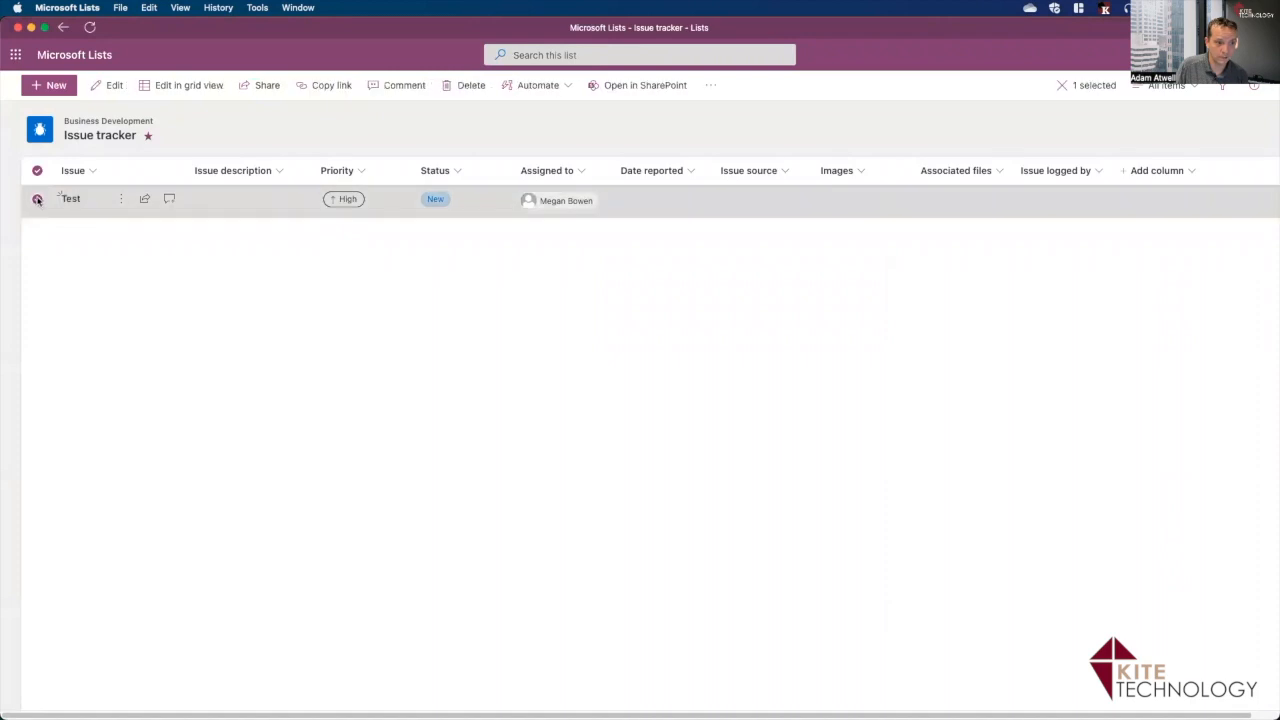
{"action": "left_click", "coordinate": [455, 87]}
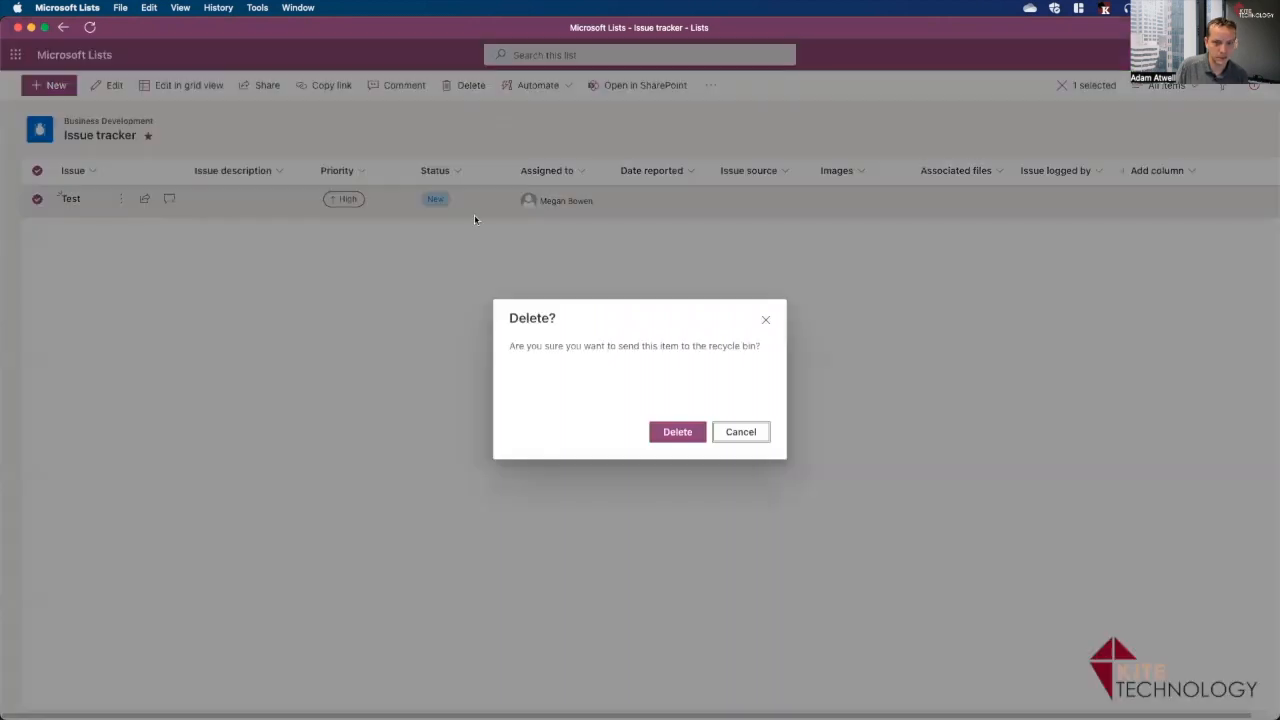
{"action": "left_click", "coordinate": [669, 429]}
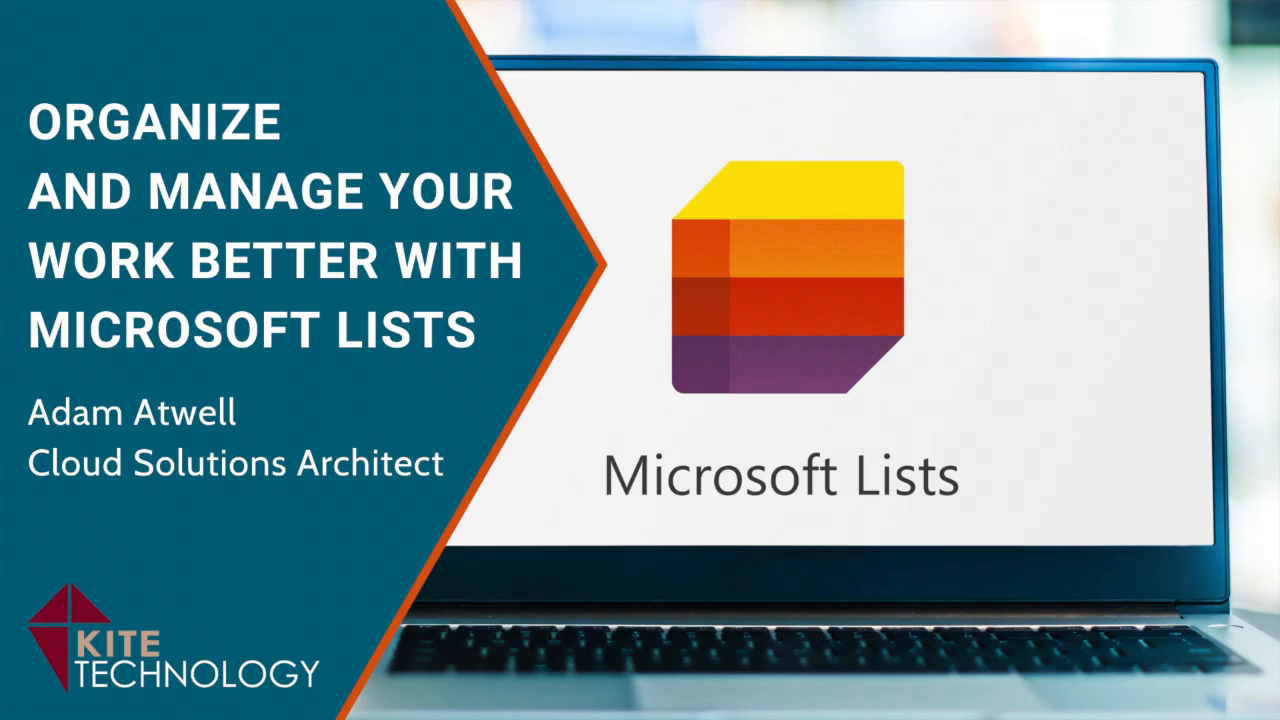